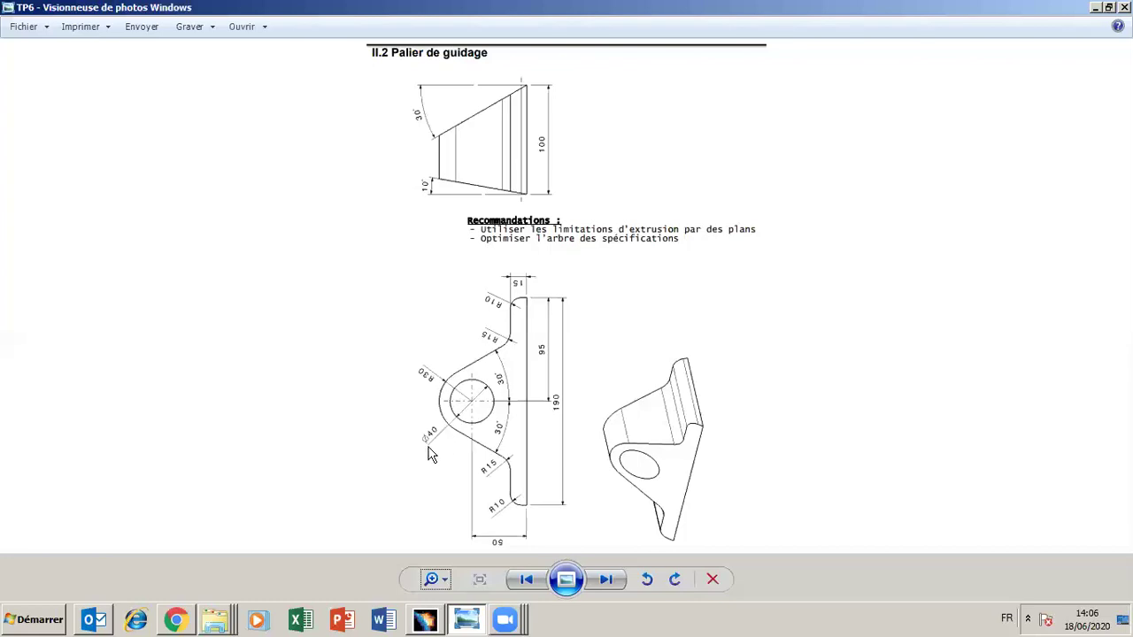
# Switch to CATIA V5, save the open part as CTP5 in the PART DESIGN folder, and close it.
pyautogui.click(423, 624)
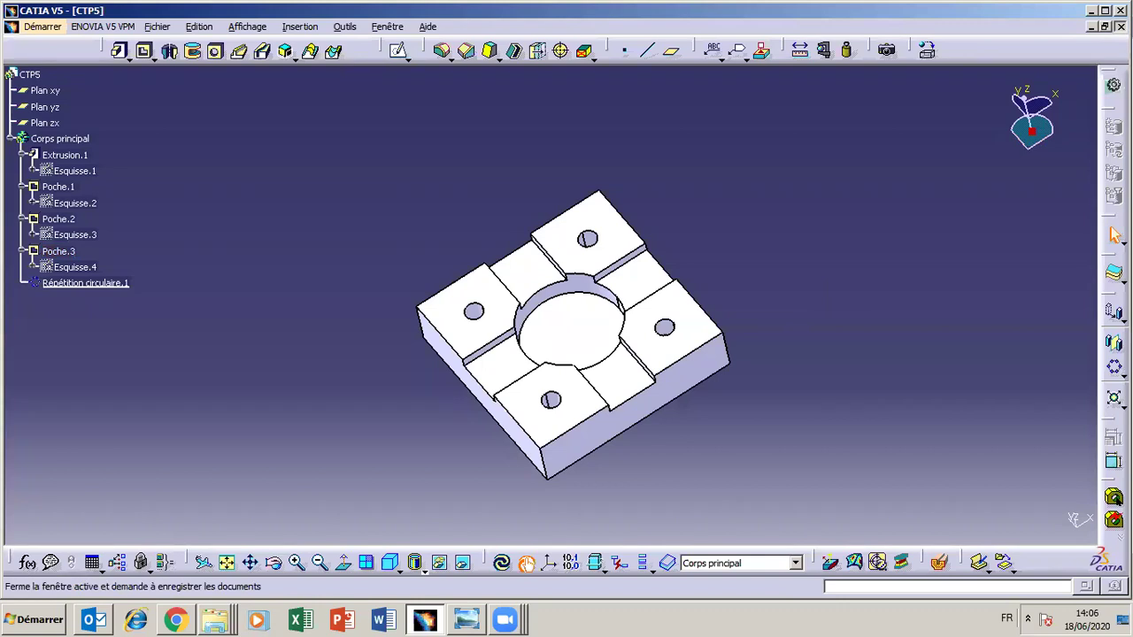
pyautogui.hotkey('ctrl', 'F4')
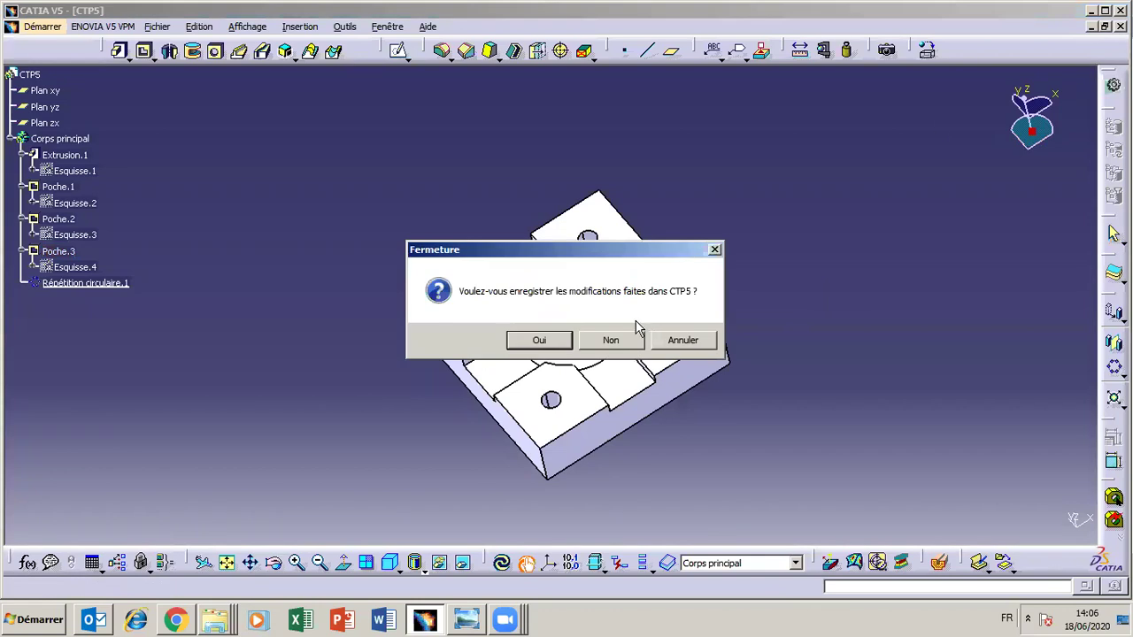
pyautogui.click(666, 341)
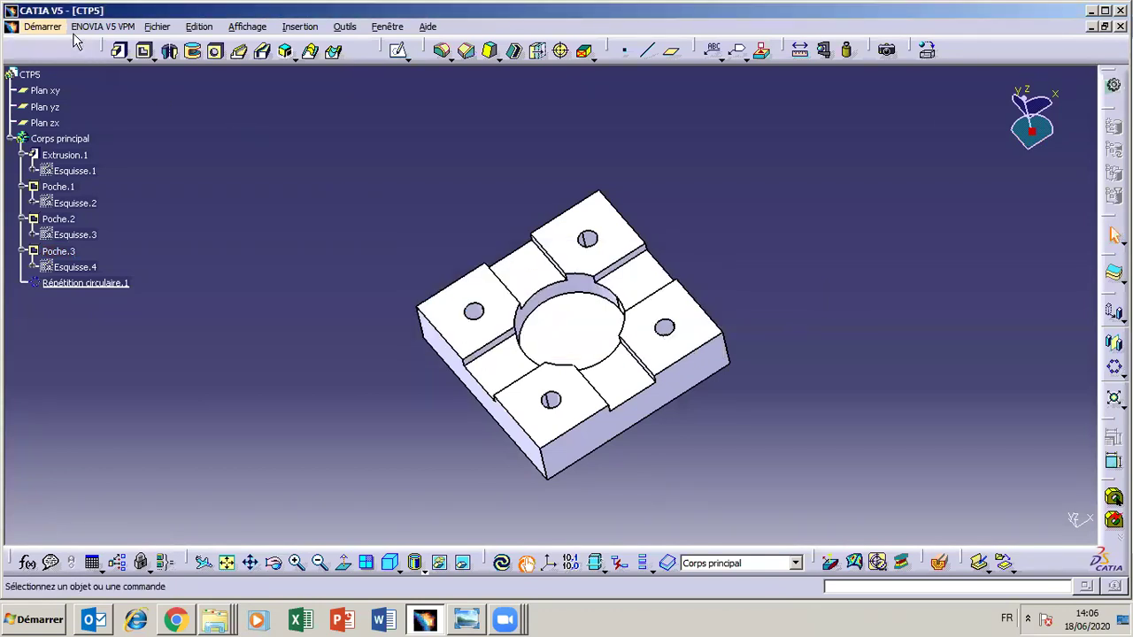
pyautogui.click(157, 27)
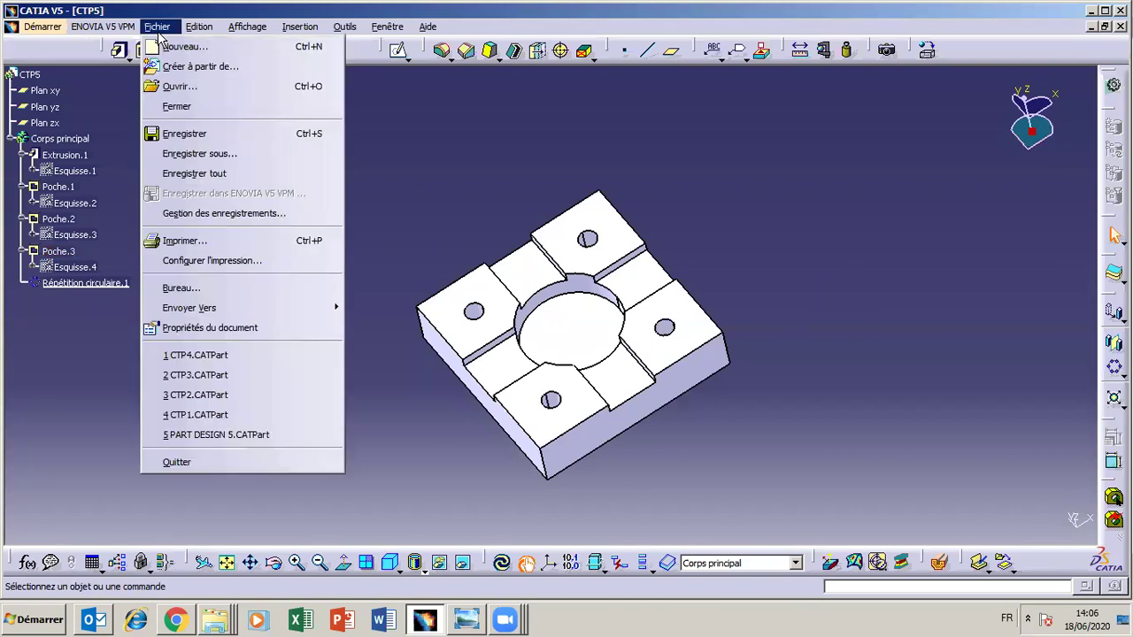
pyautogui.click(198, 152)
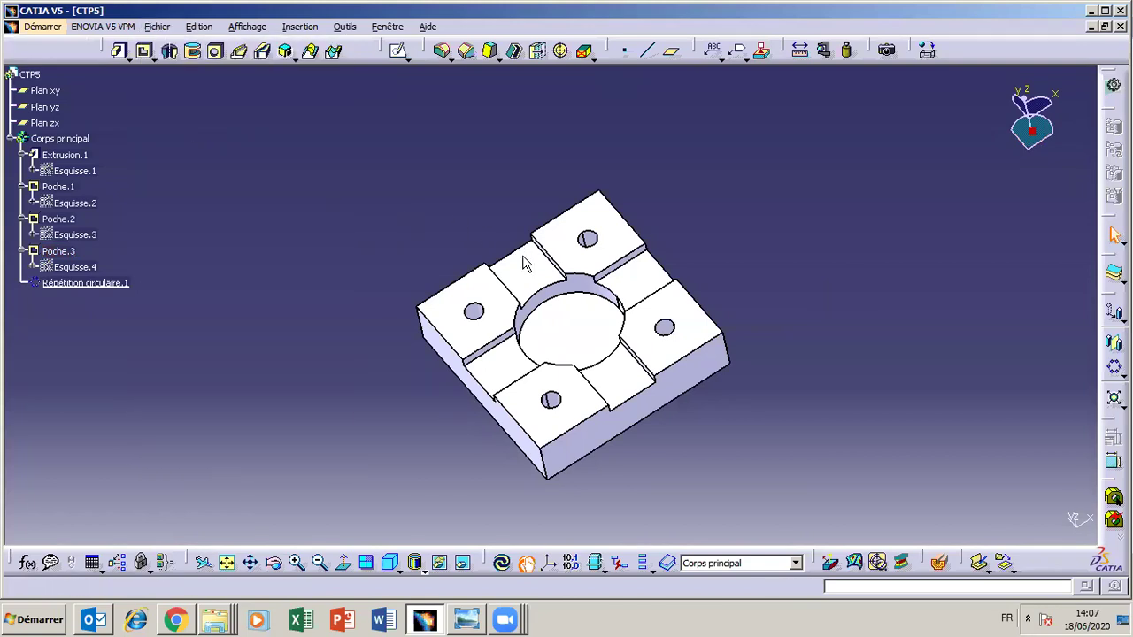
pyautogui.write('CT')
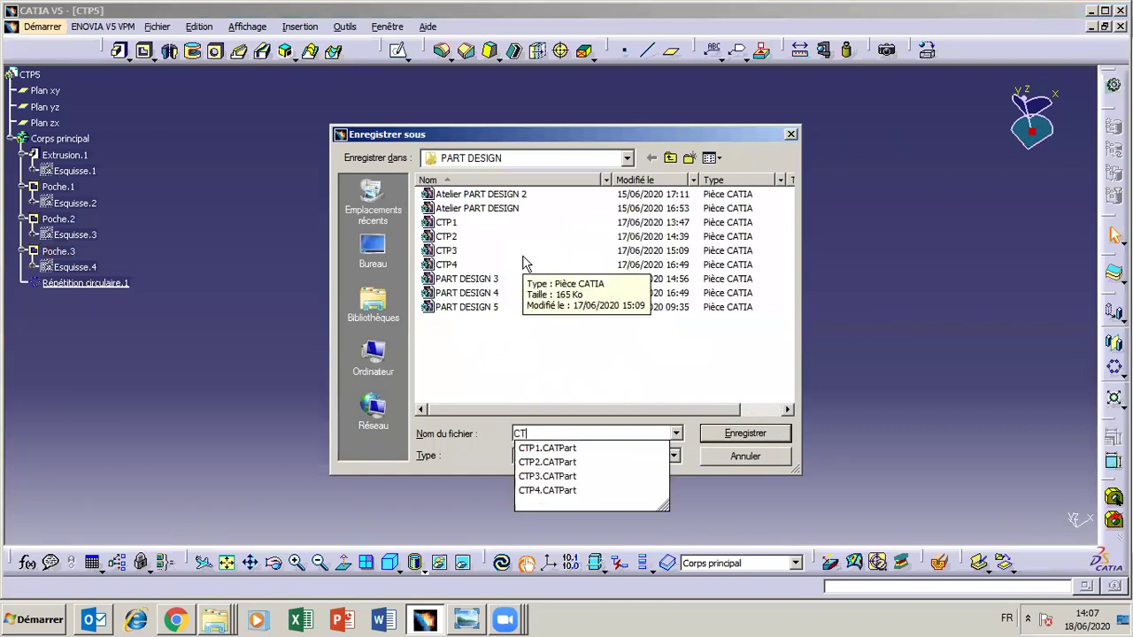
pyautogui.write('P5')
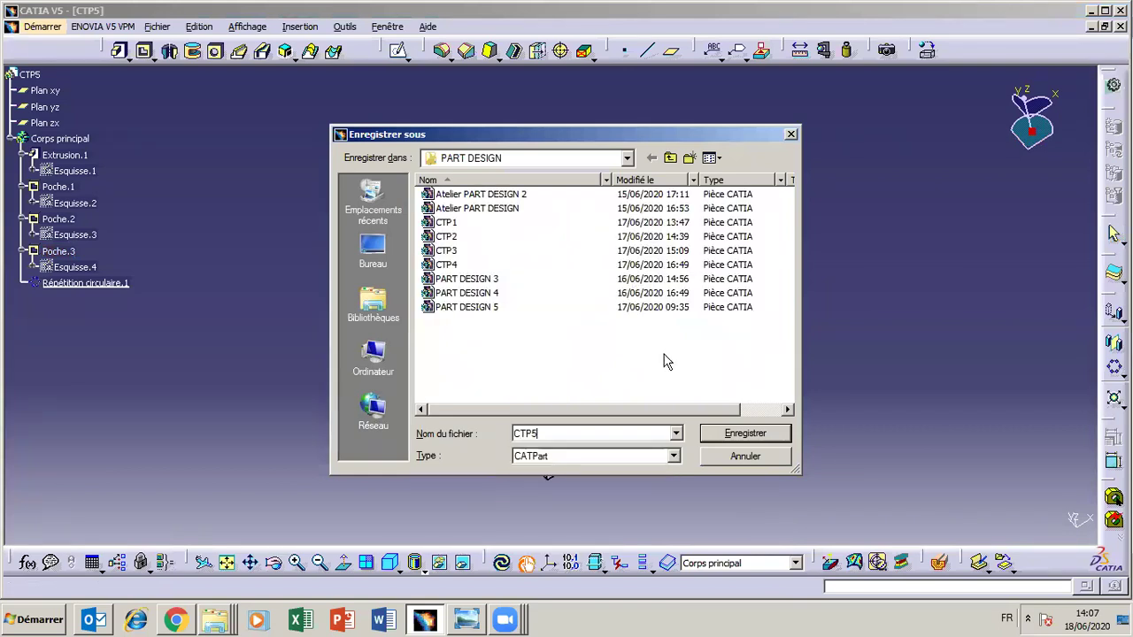
pyautogui.click(743, 433)
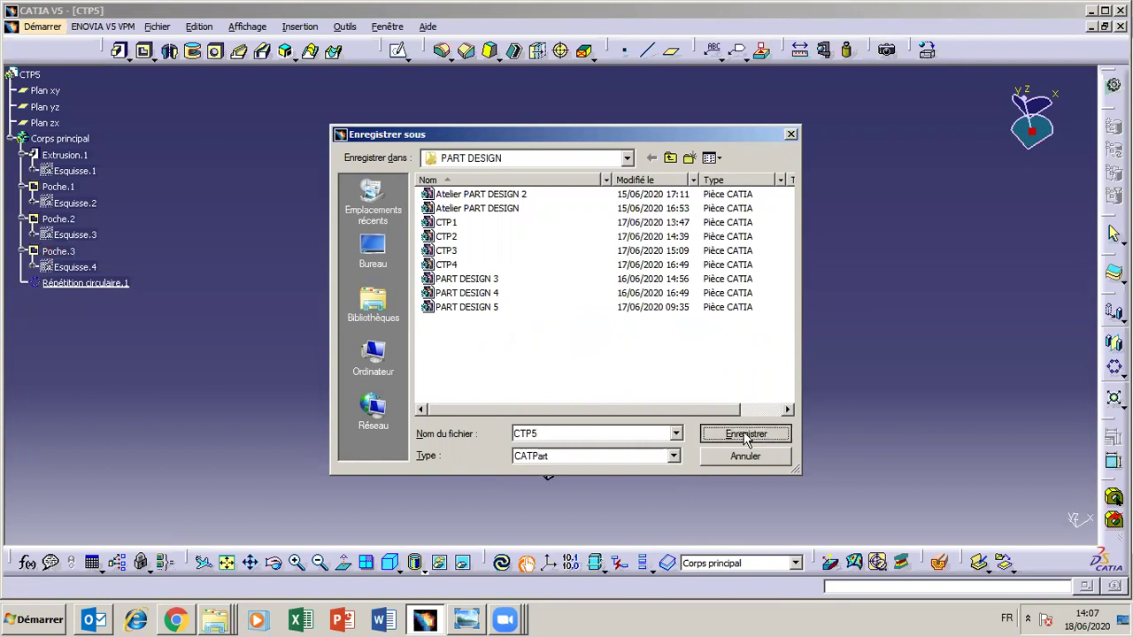
pyautogui.click(1119, 26)
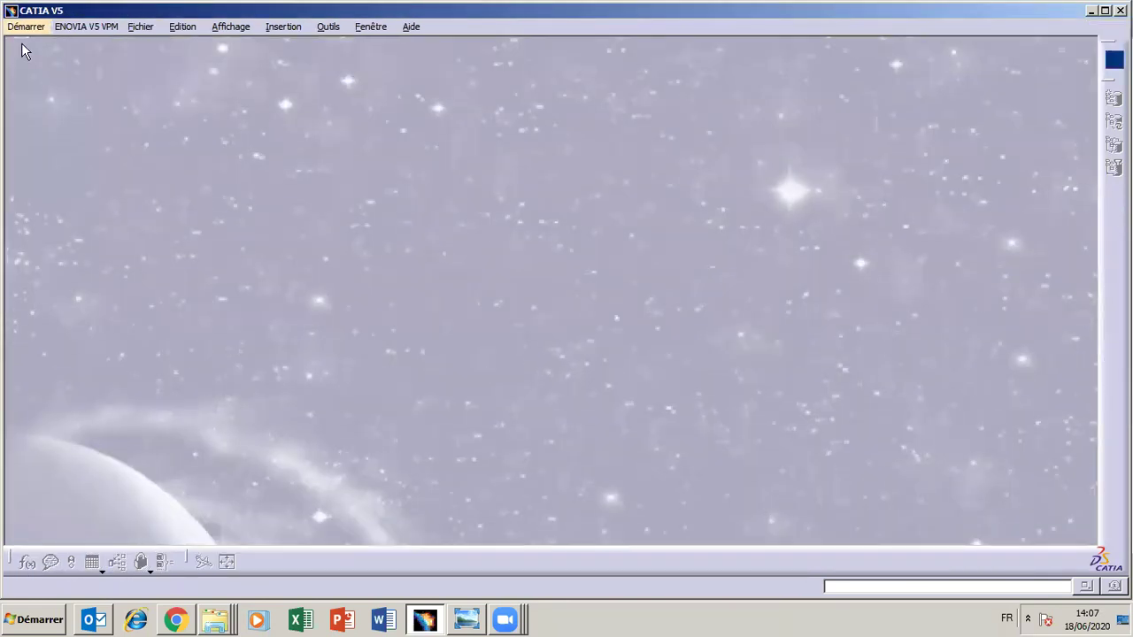
# Create a new Part Design part named CTP6 with hybrid design enabled.
pyautogui.click(142, 26)
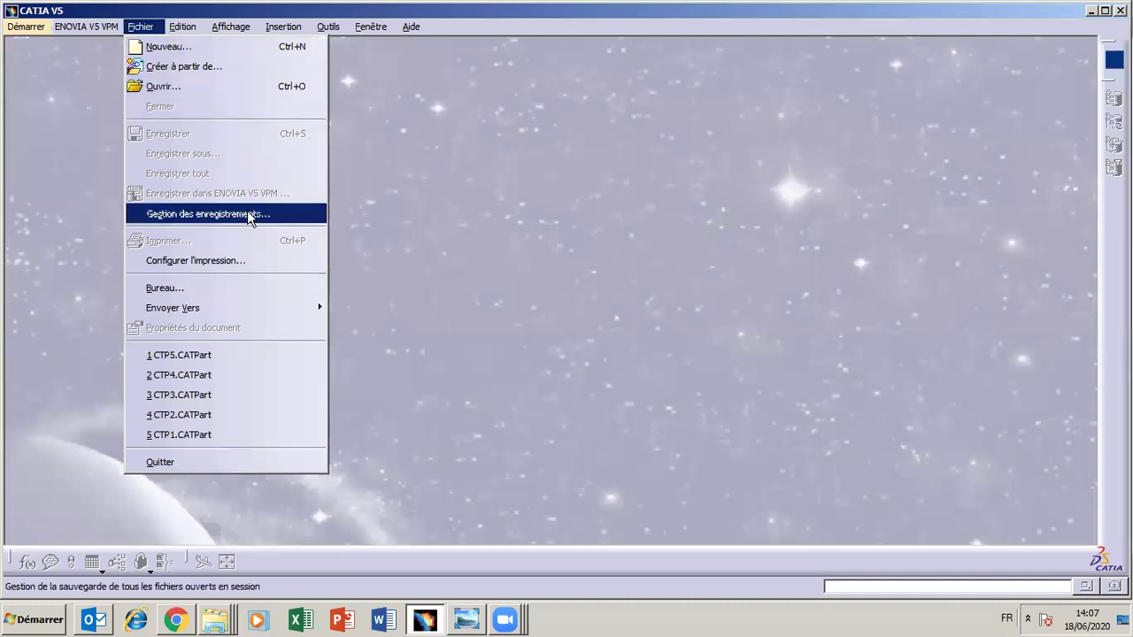
pyautogui.moveTo(40, 27)
pyautogui.moveTo(53, 75)
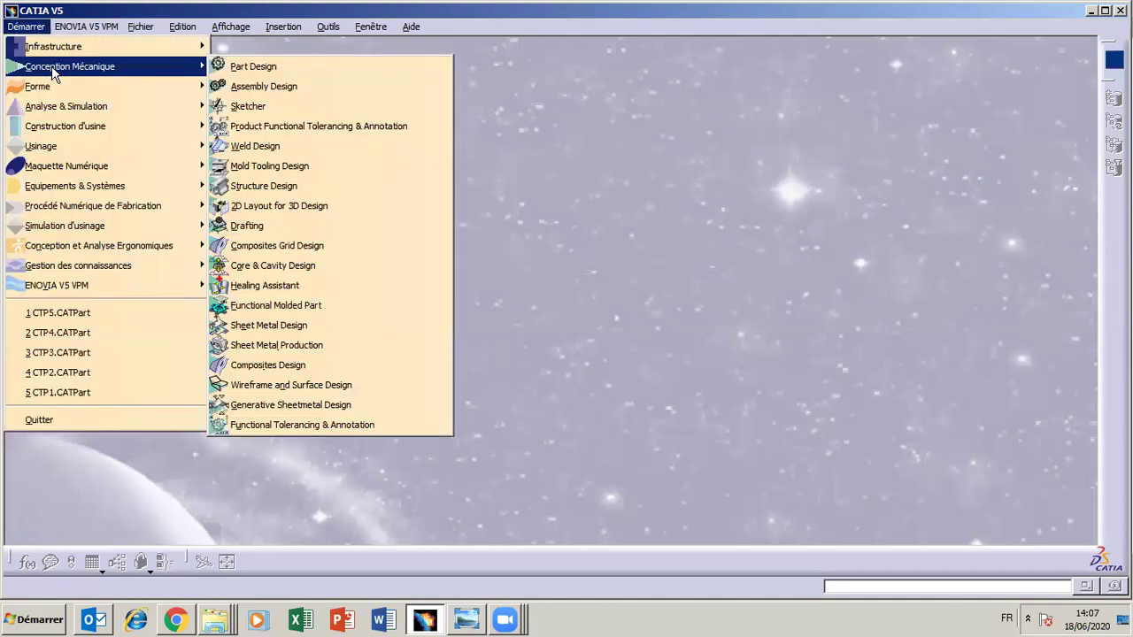
pyautogui.click(233, 68)
pyautogui.write('CTP6')
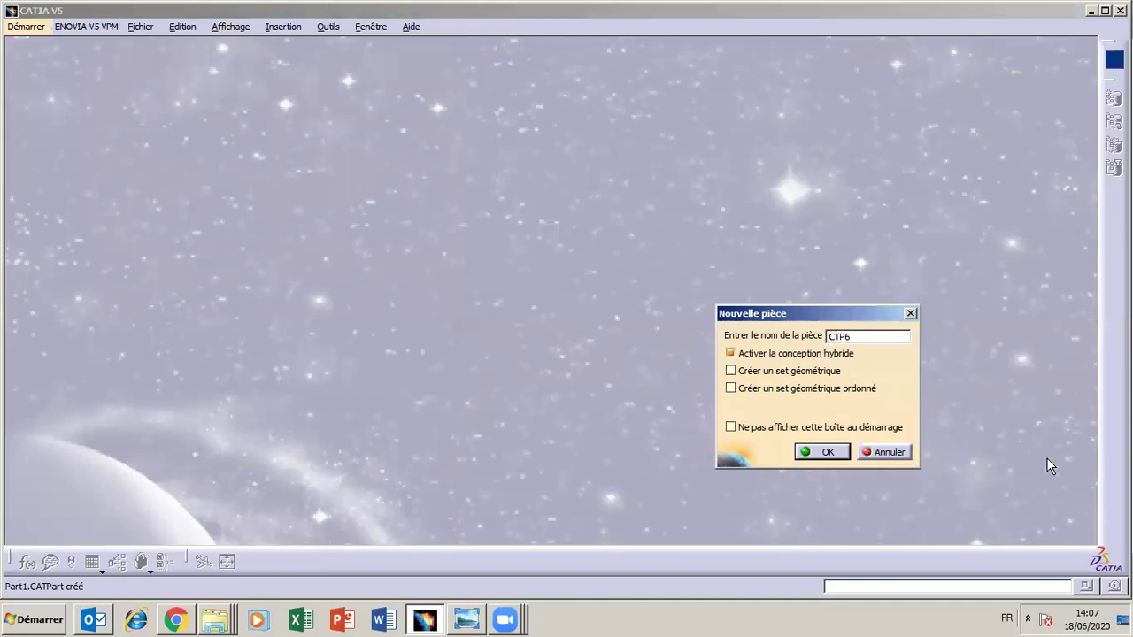
pyautogui.click(818, 453)
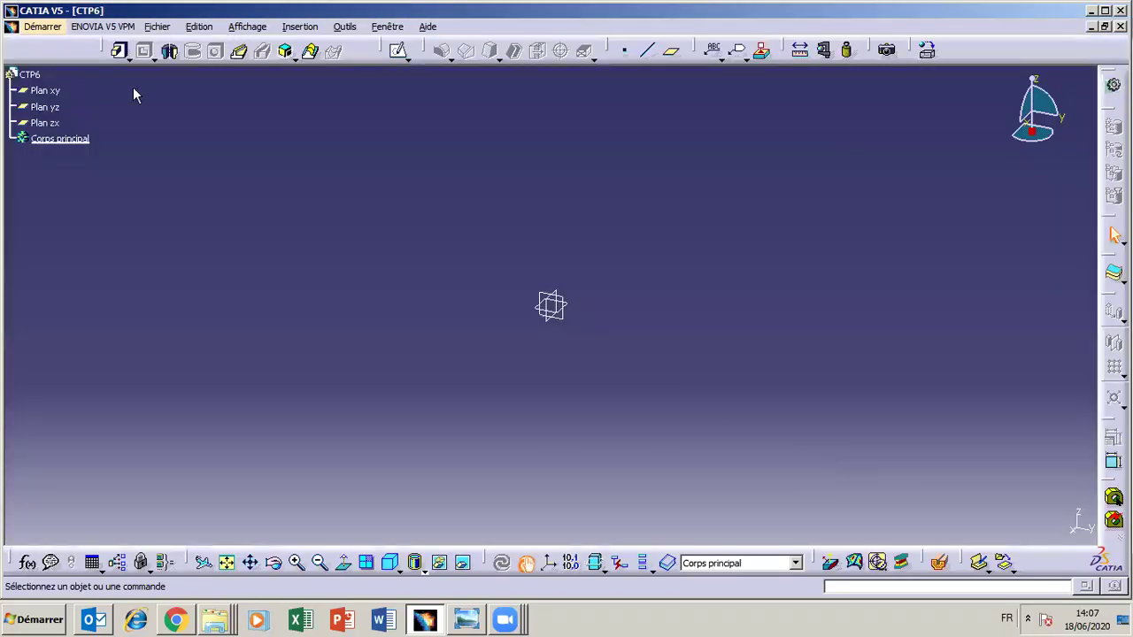
# Open a sketch on the xy plane and draw a circle about 45 mm in diameter centred on the origin.
pyautogui.click(55, 91)
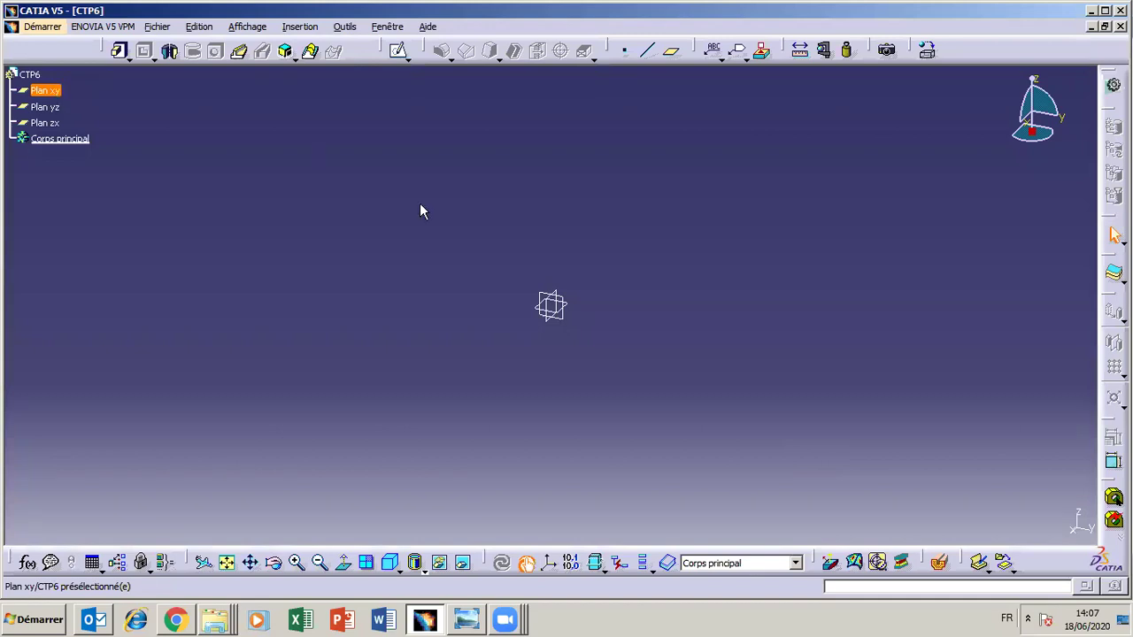
pyautogui.click(397, 50)
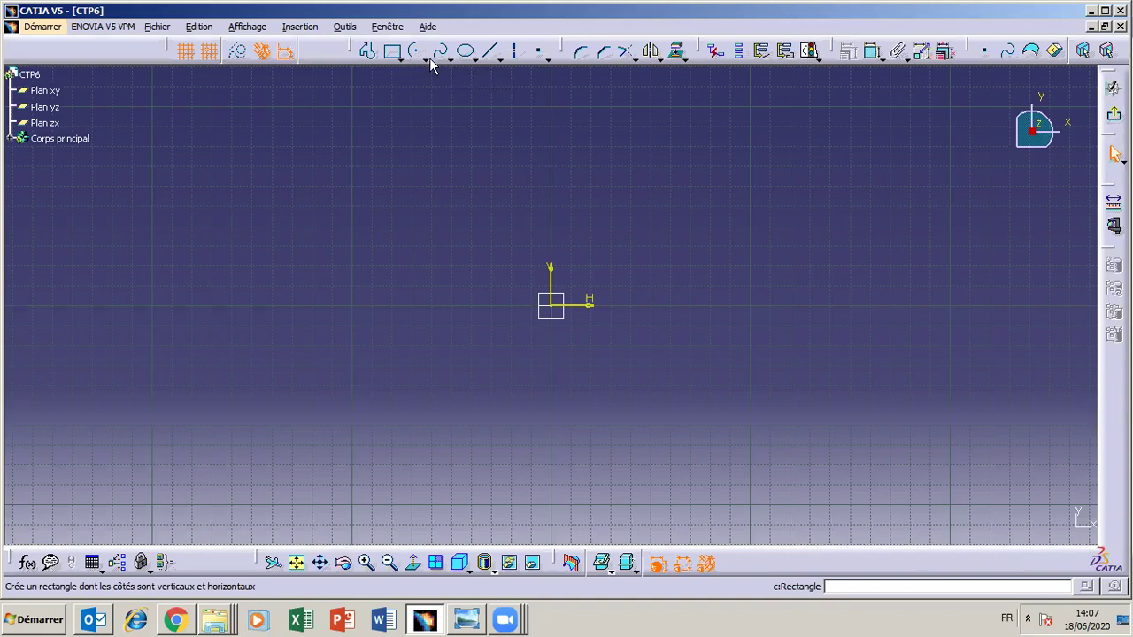
pyautogui.click(427, 59)
pyautogui.click(443, 97)
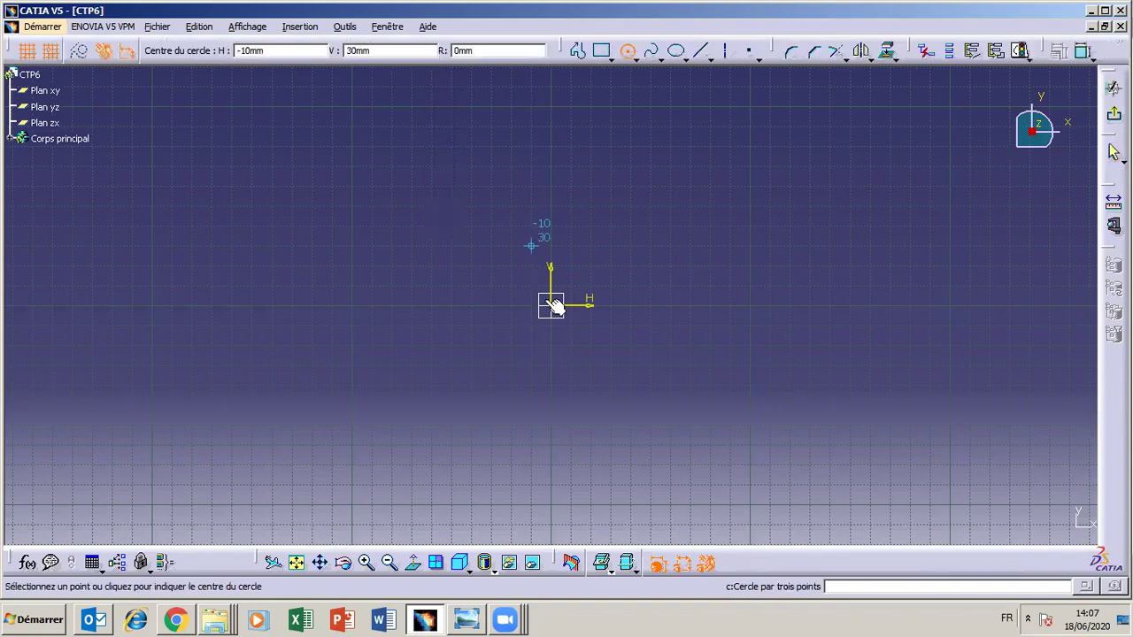
pyautogui.click(561, 309)
pyautogui.click(561, 347)
# Dimension the circle's diameter and set it to 40 mm.
pyautogui.click(870, 50)
pyautogui.click(496, 239)
pyautogui.doubleClick(494, 240)
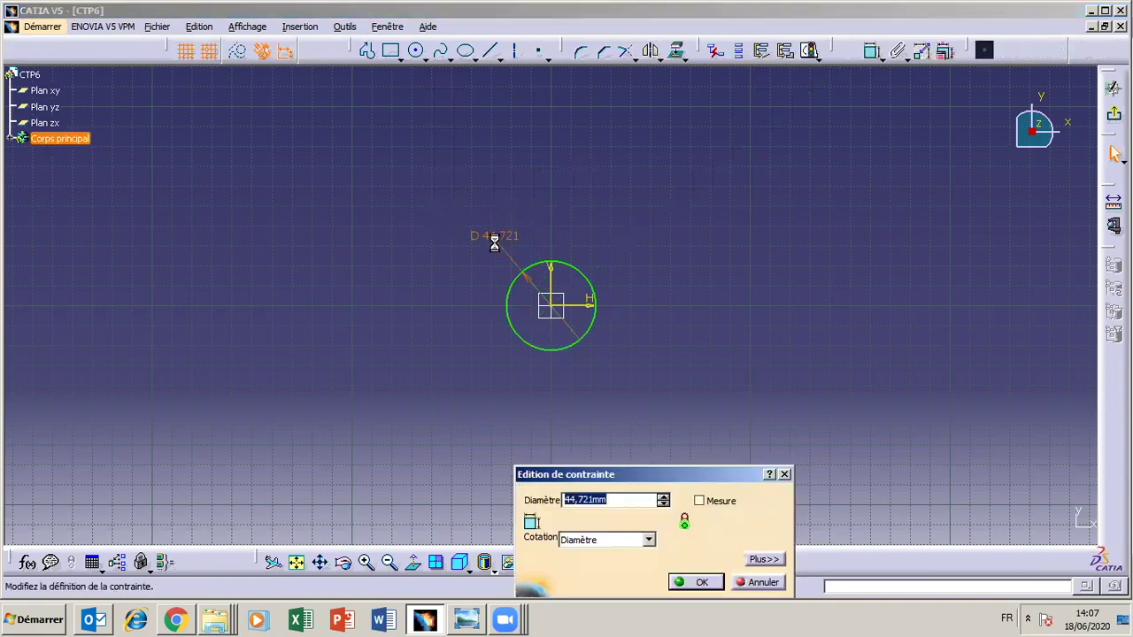
pyautogui.write('40')
pyautogui.press('Return')
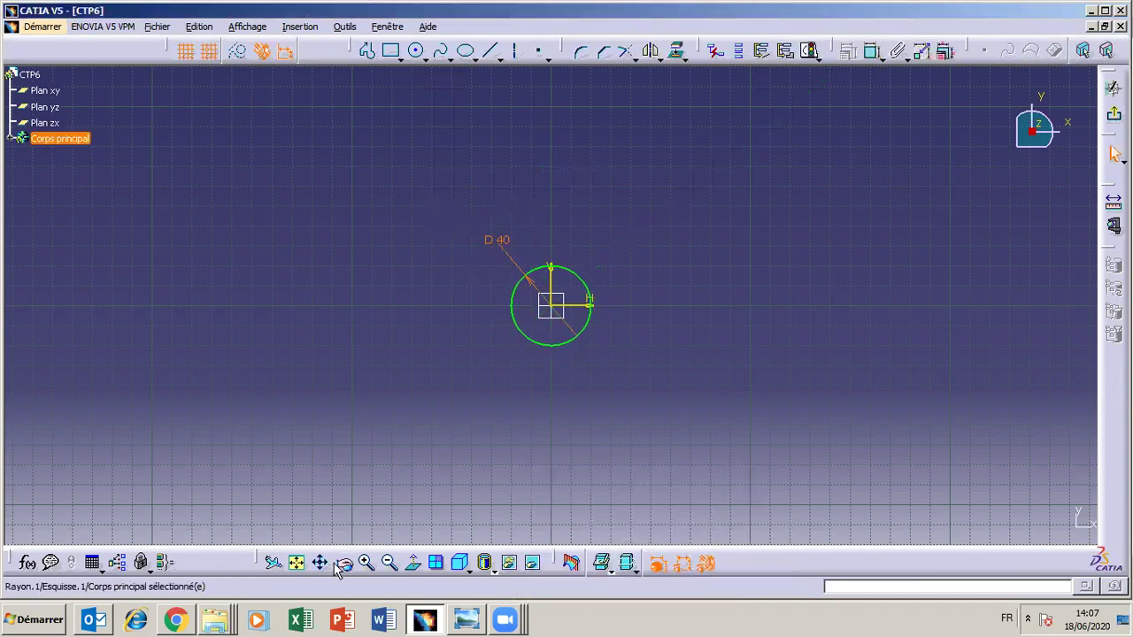
# Check the TP6 drawing, then sketch an origin-centred arc above the circle with a radius of about 57 mm.
pyautogui.click(466, 620)
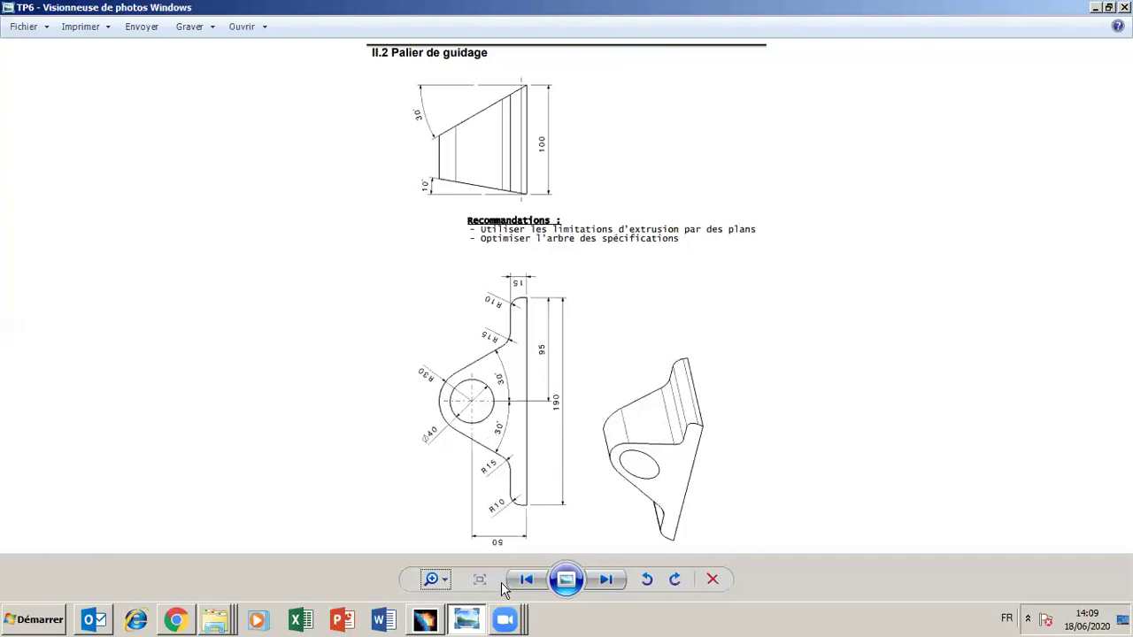
pyautogui.click(427, 621)
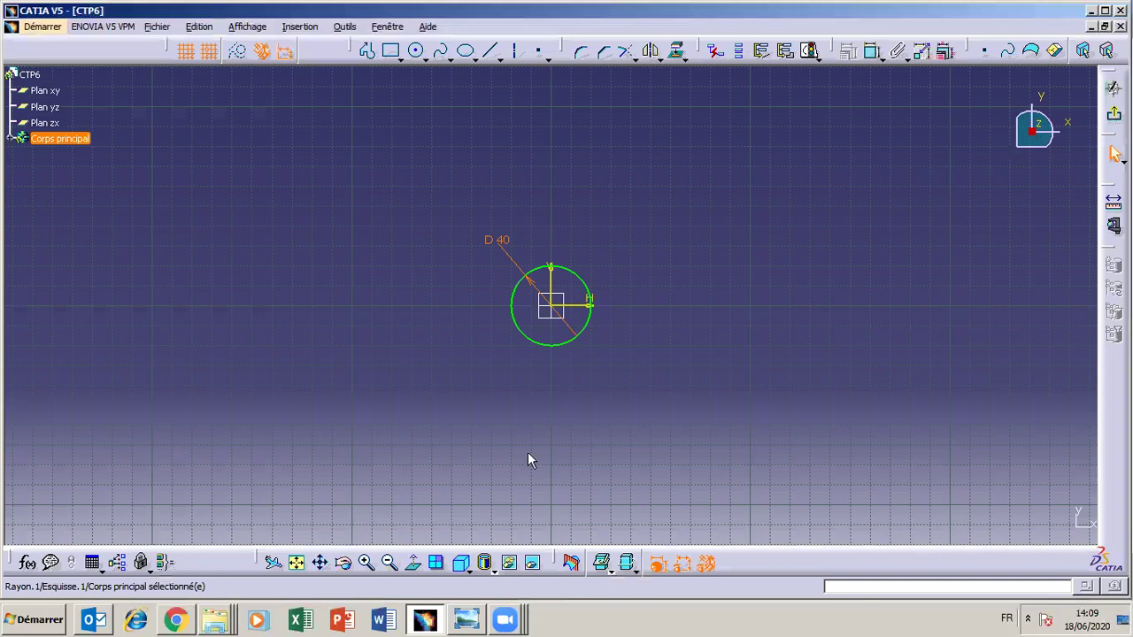
pyautogui.click(421, 59)
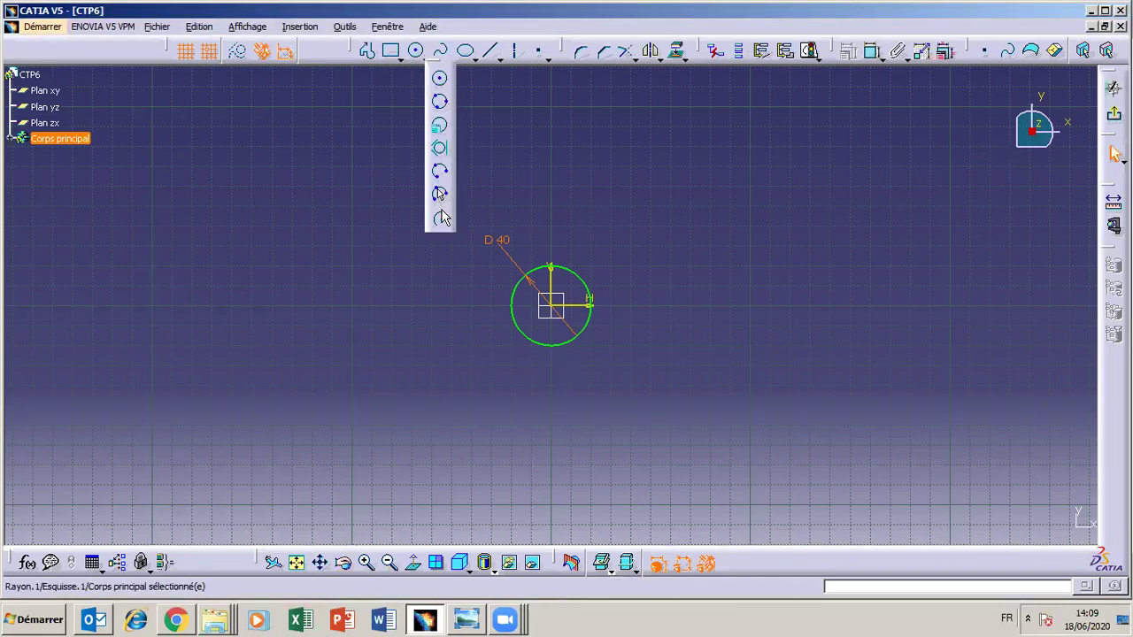
pyautogui.click(438, 218)
pyautogui.click(551, 306)
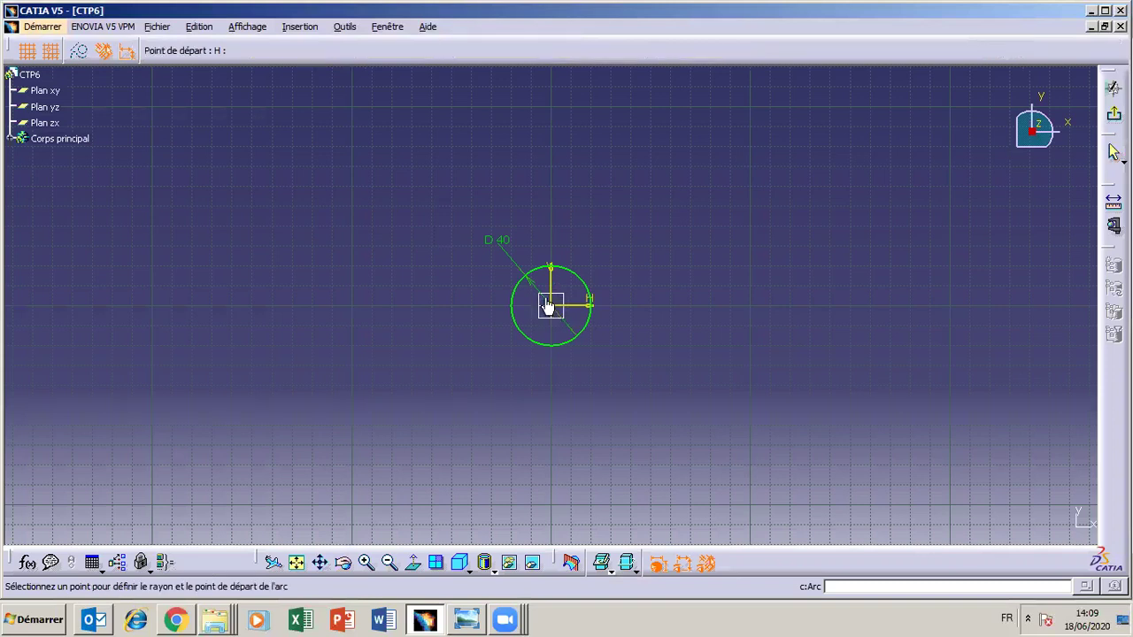
pyautogui.click(472, 227)
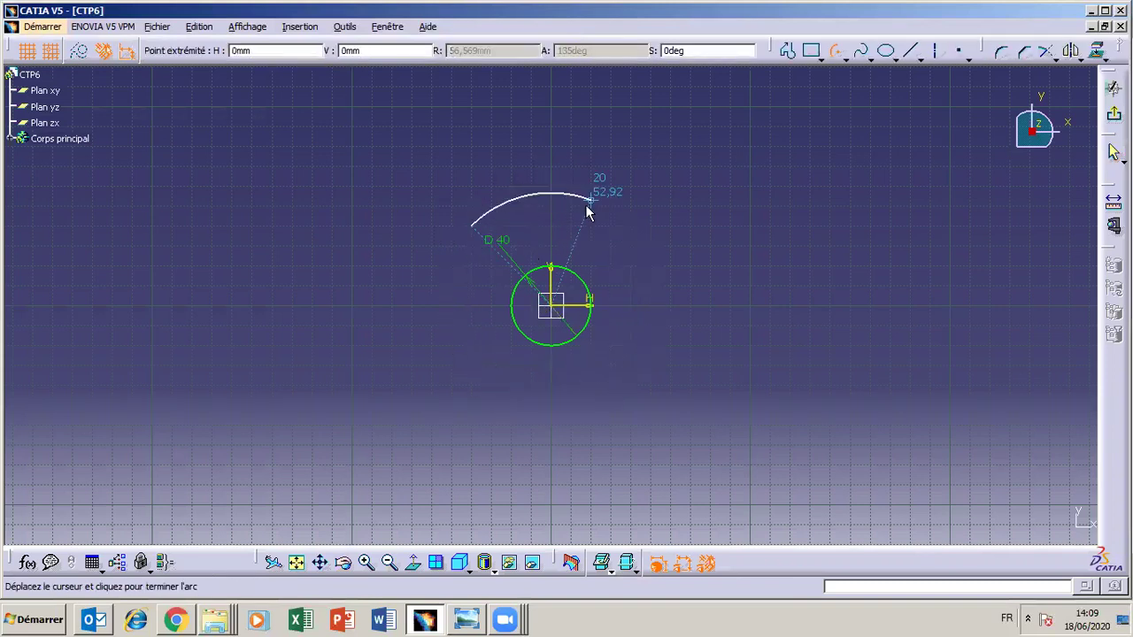
pyautogui.click(608, 221)
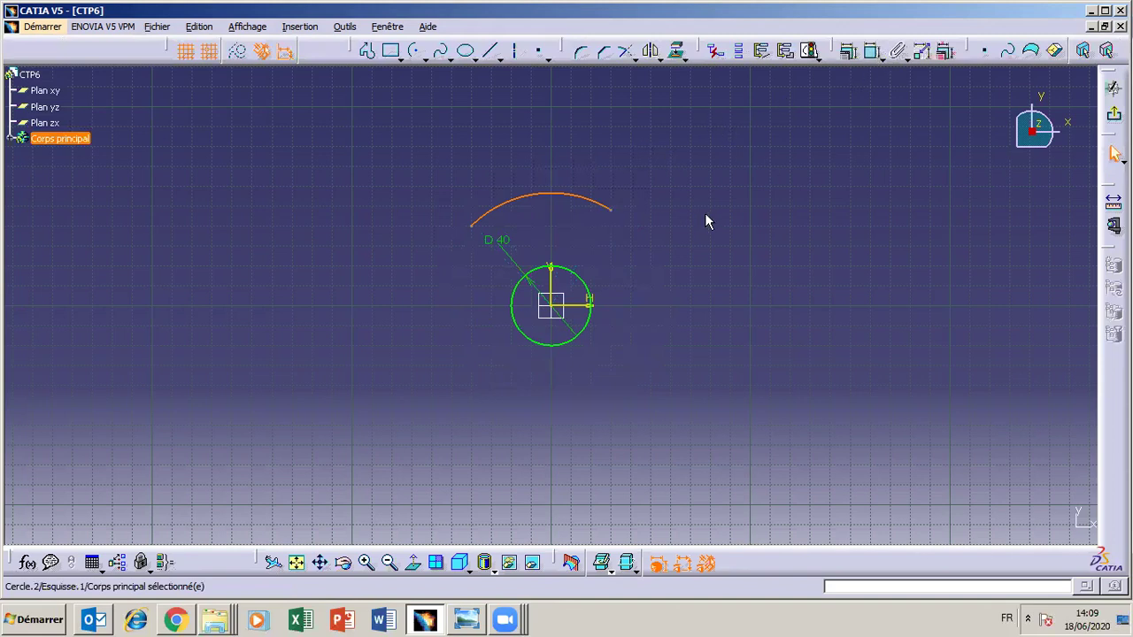
# Check the outer radius on the TP6 drawing, dimension the arc above the circle, and set its radius to 30 mm.
pyautogui.click(466, 621)
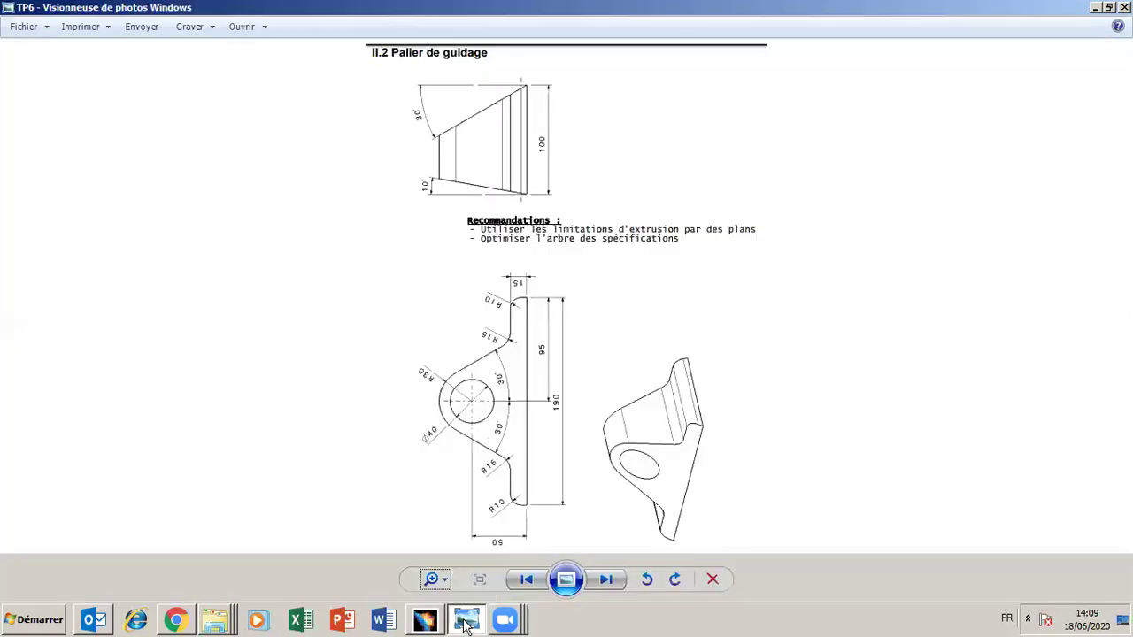
pyautogui.click(466, 621)
pyautogui.click(871, 51)
pyautogui.click(549, 193)
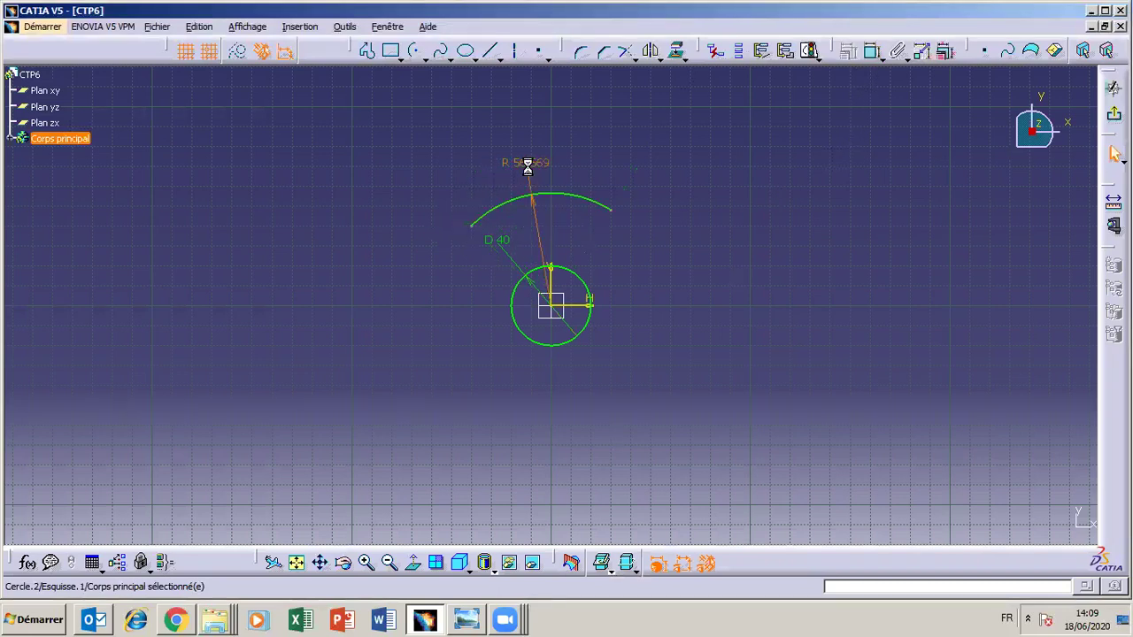
pyautogui.doubleClick(528, 166)
pyautogui.write('50')
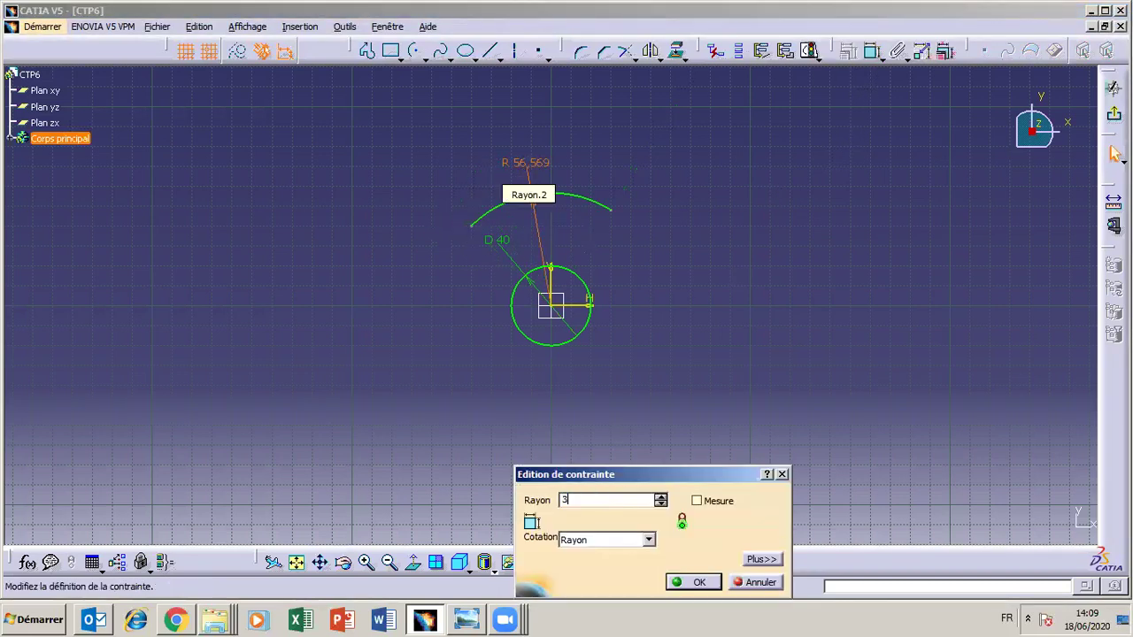
pyautogui.press('Return')
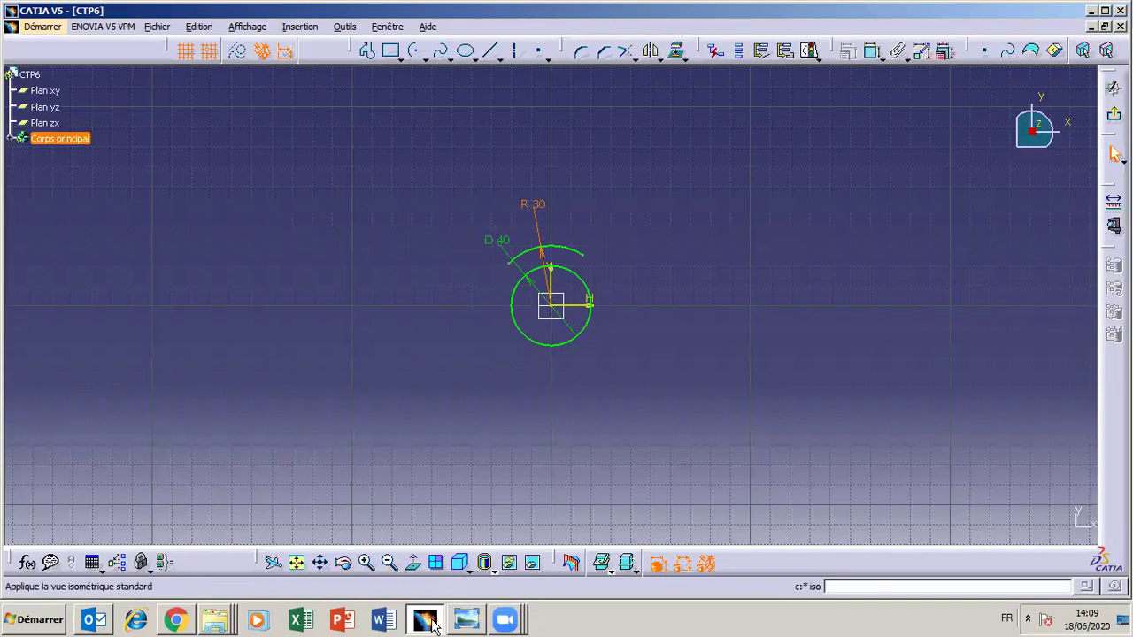
# Consult the TP6 drawing and draw a vertical axis line through the origin, from above the arc to well below the circle.
pyautogui.click(466, 620)
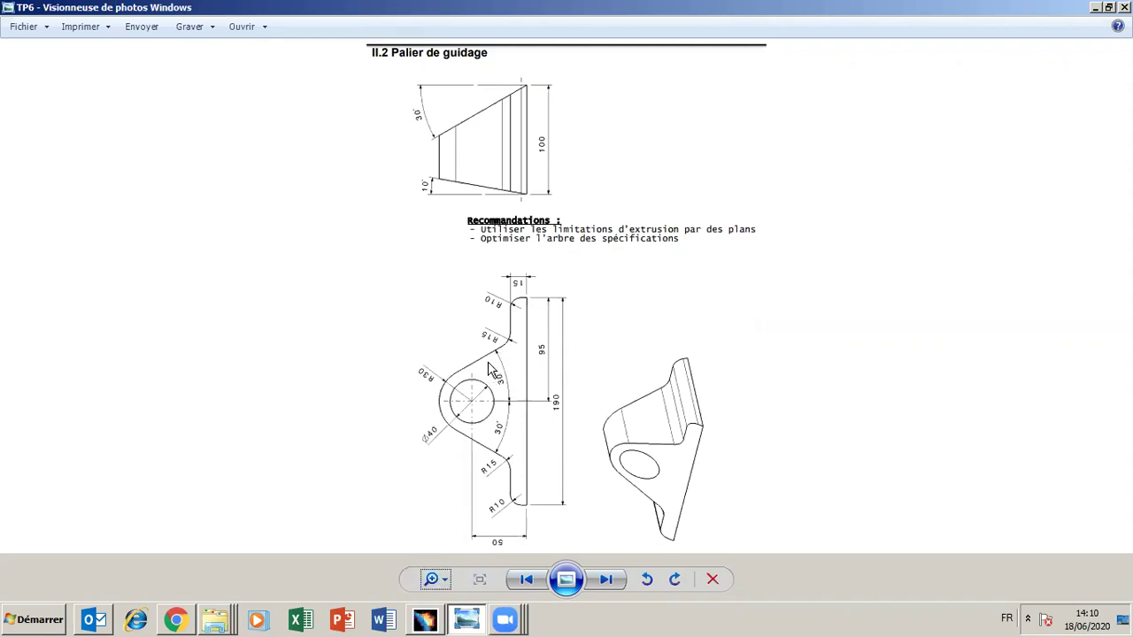
pyautogui.click(470, 617)
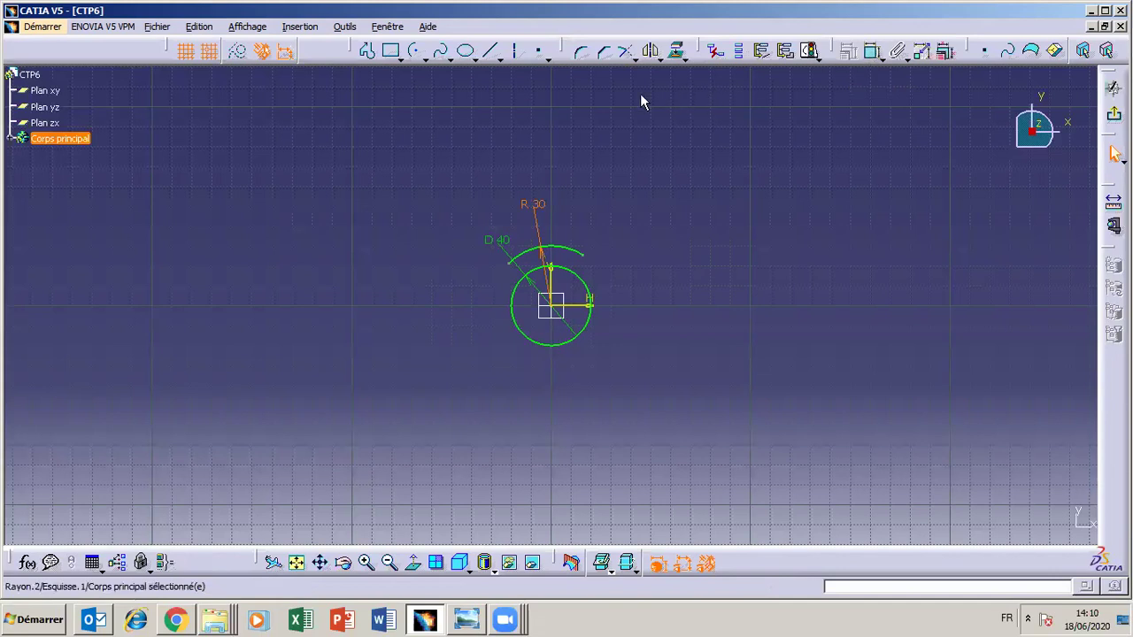
pyautogui.click(513, 52)
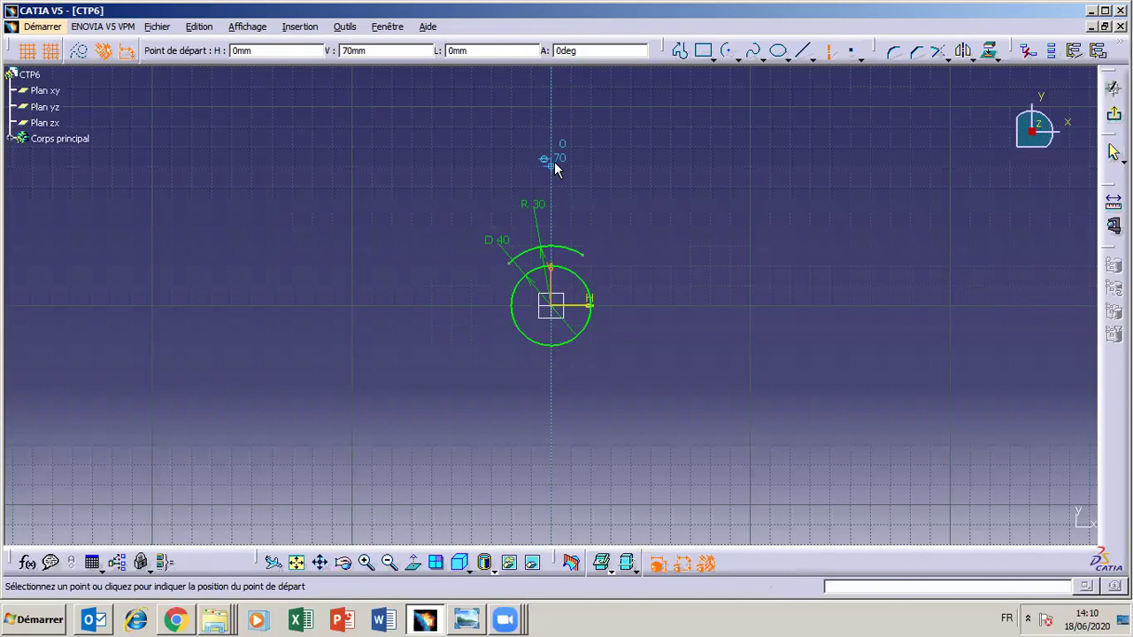
pyautogui.click(550, 184)
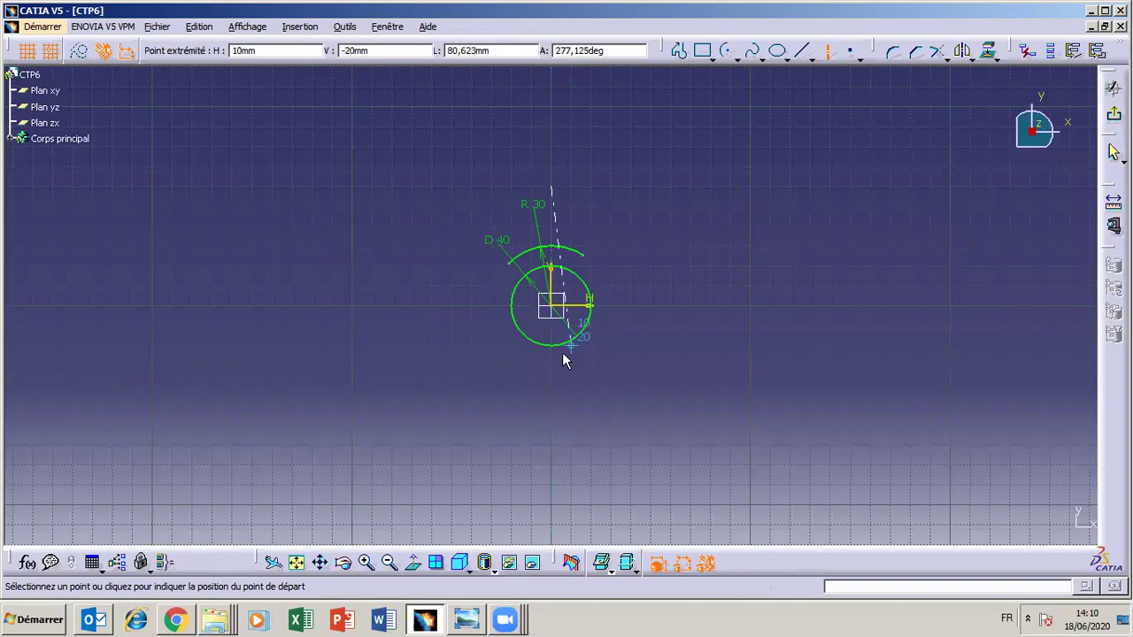
pyautogui.click(552, 539)
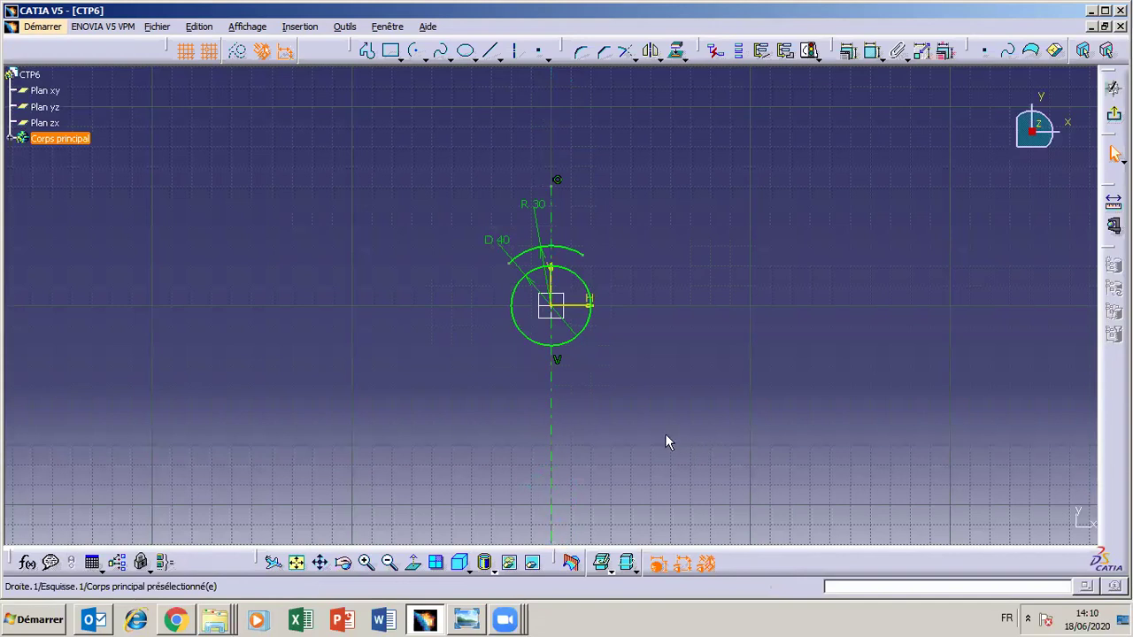
# Draw a slanted line from the arc's left endpoint down and outward to the left of the circle.
pyautogui.click(489, 50)
pyautogui.click(509, 263)
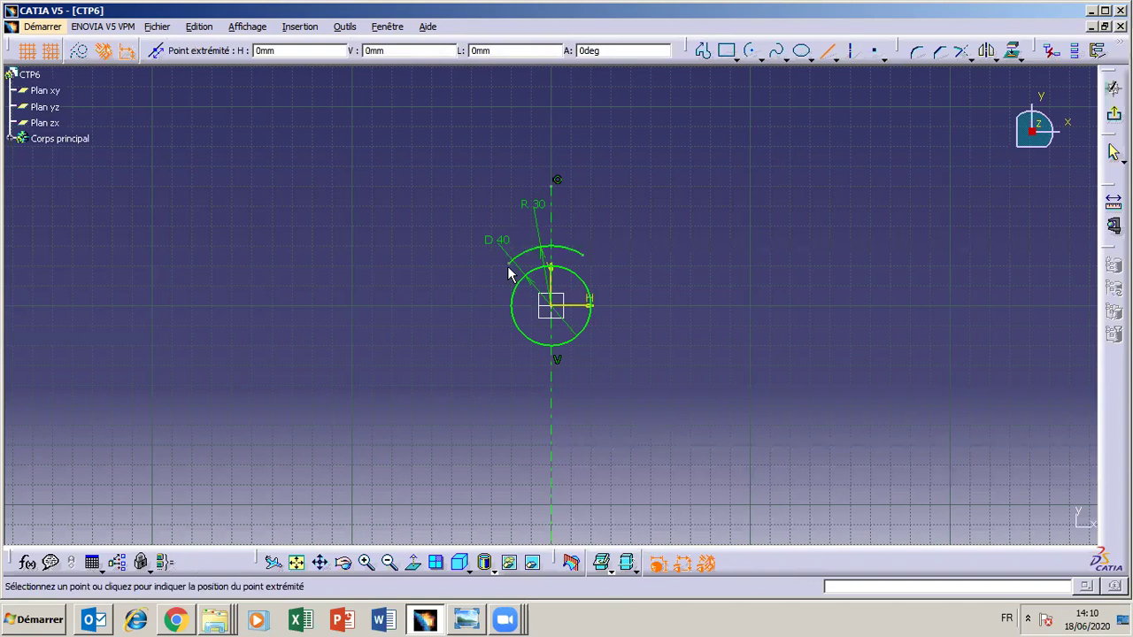
pyautogui.click(445, 386)
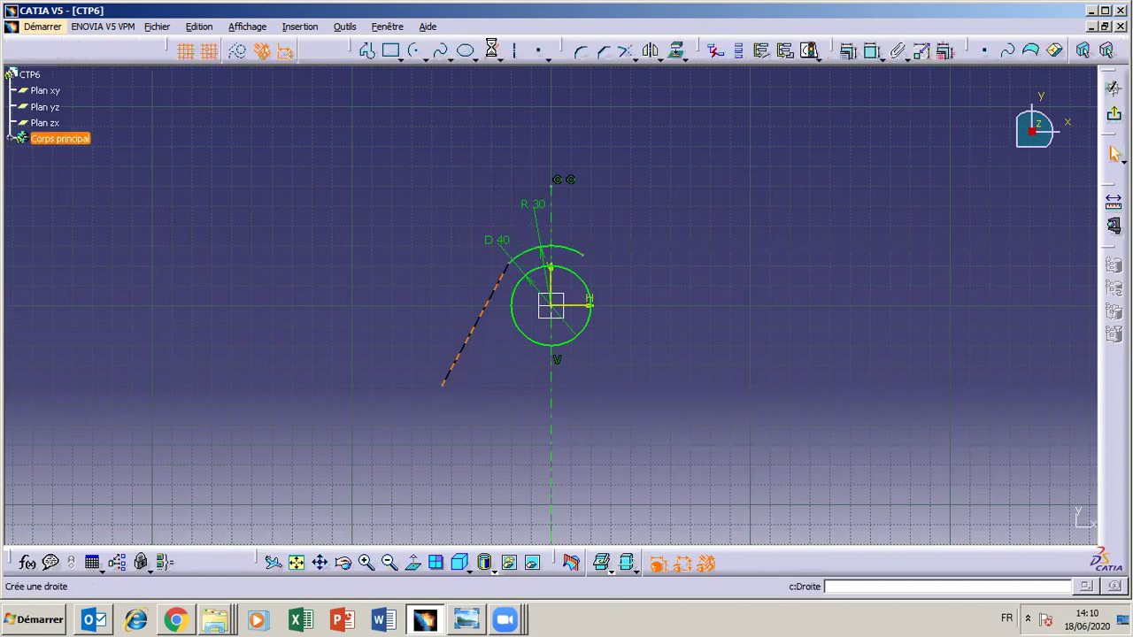
# Draw a slanted line from the arc's right endpoint down and outward to the right of the circle.
pyautogui.click(489, 51)
pyautogui.click(585, 262)
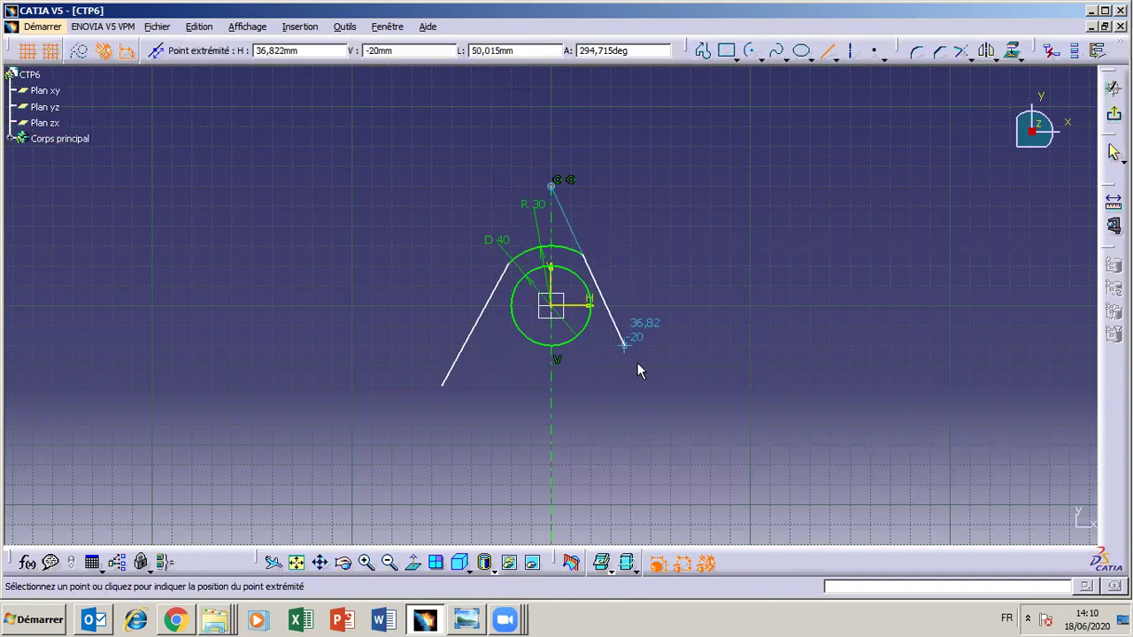
pyautogui.click(669, 385)
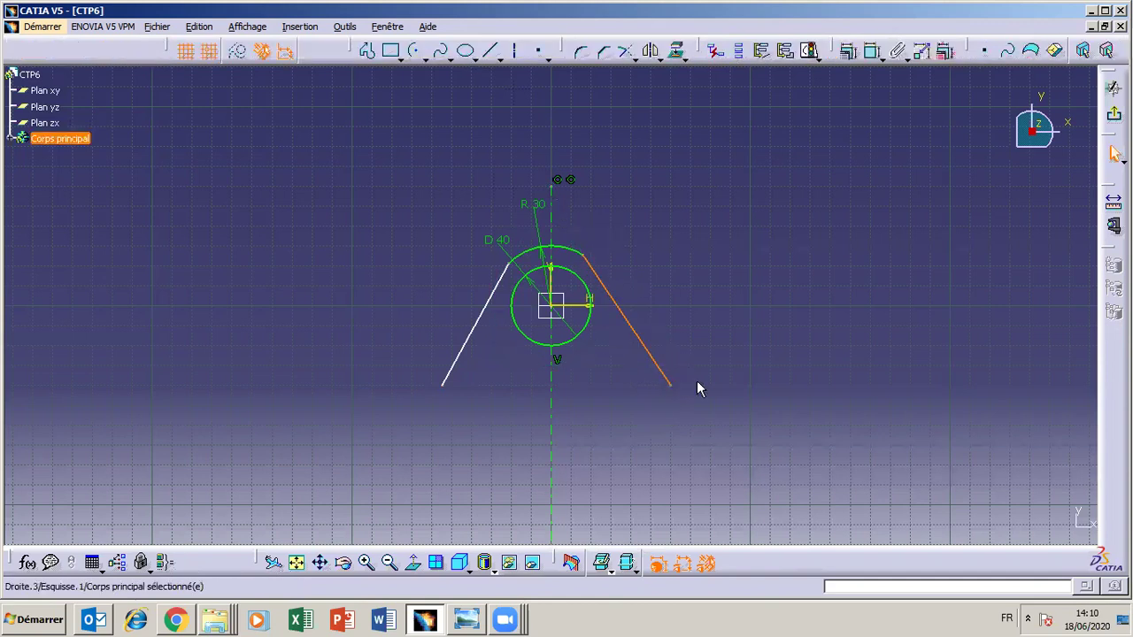
pyautogui.click(760, 131)
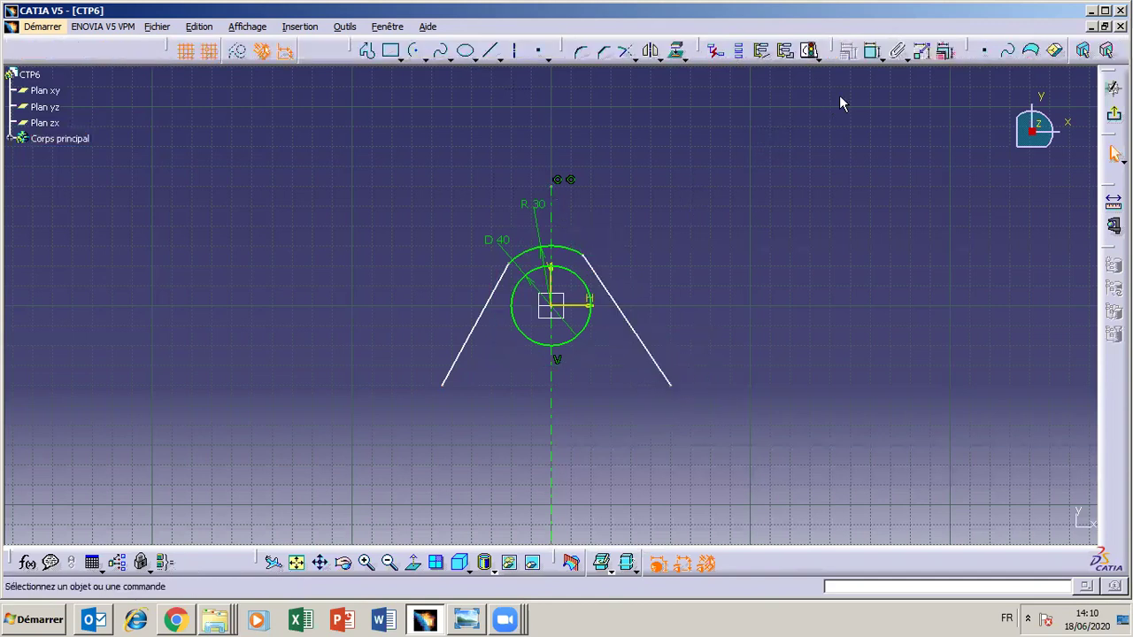
# Dimension the angle between the left slanted line and the vertical axis, and set it to 30°.
pyautogui.click(875, 51)
pyautogui.click(487, 309)
pyautogui.click(554, 400)
pyautogui.click(514, 422)
pyautogui.doubleClick(514, 422)
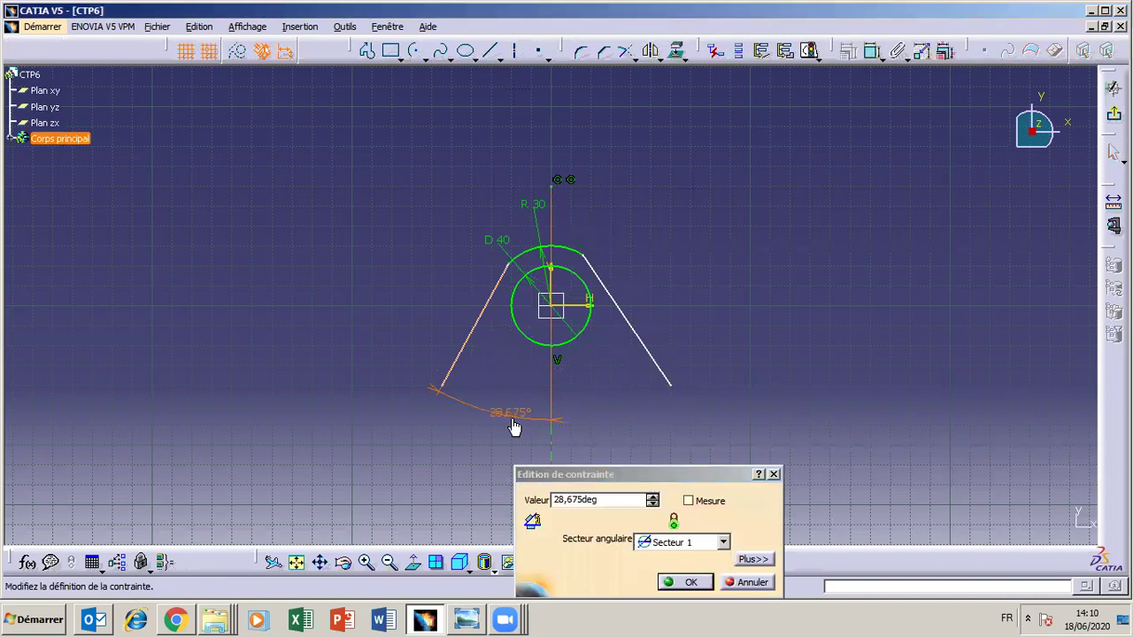
pyautogui.doubleClick(599, 500)
pyautogui.write('30')
pyautogui.press('Return')
# Dimension the angle between the right slanted line and the vertical axis, and set it to 30°.
pyautogui.click(871, 51)
pyautogui.click(555, 379)
pyautogui.click(649, 352)
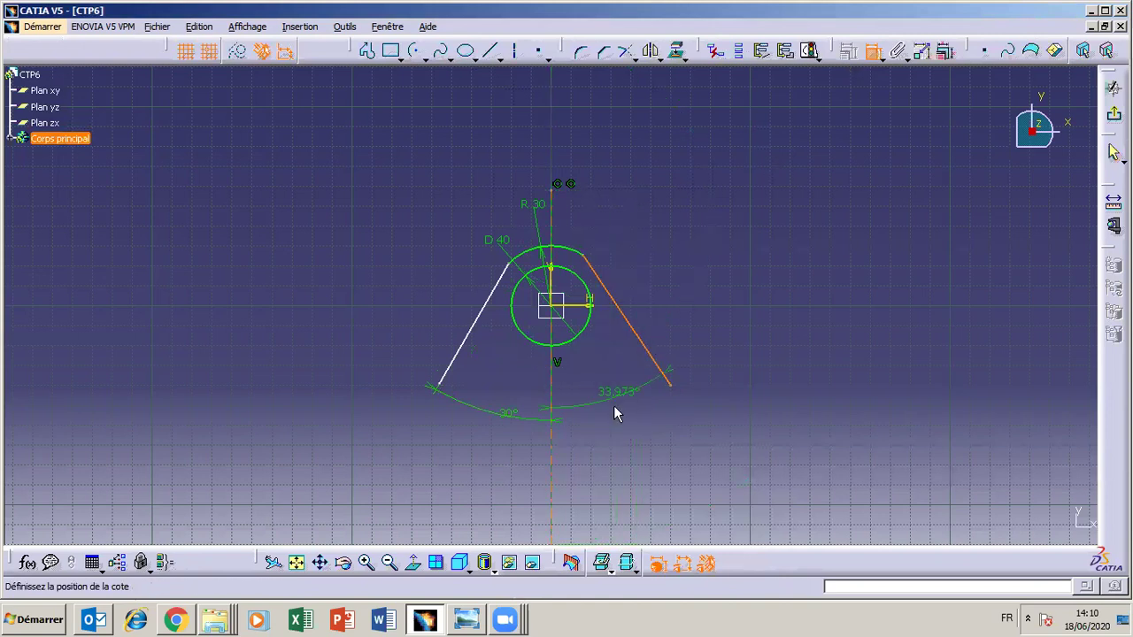
pyautogui.click(615, 410)
pyautogui.doubleClick(615, 410)
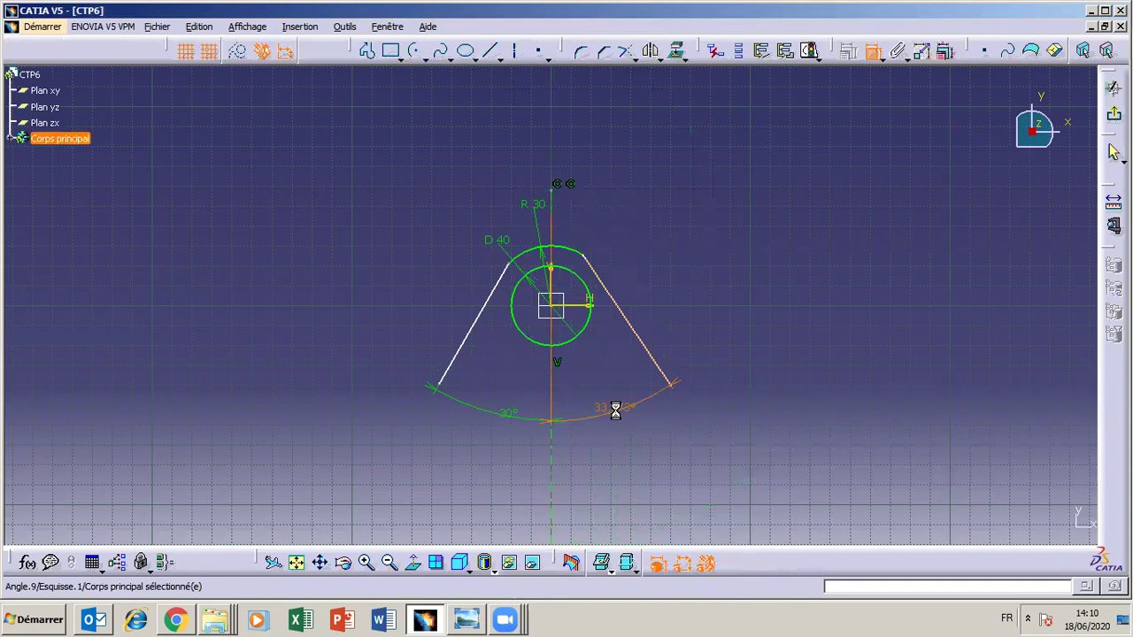
pyautogui.write('30deg')
pyautogui.press('Return')
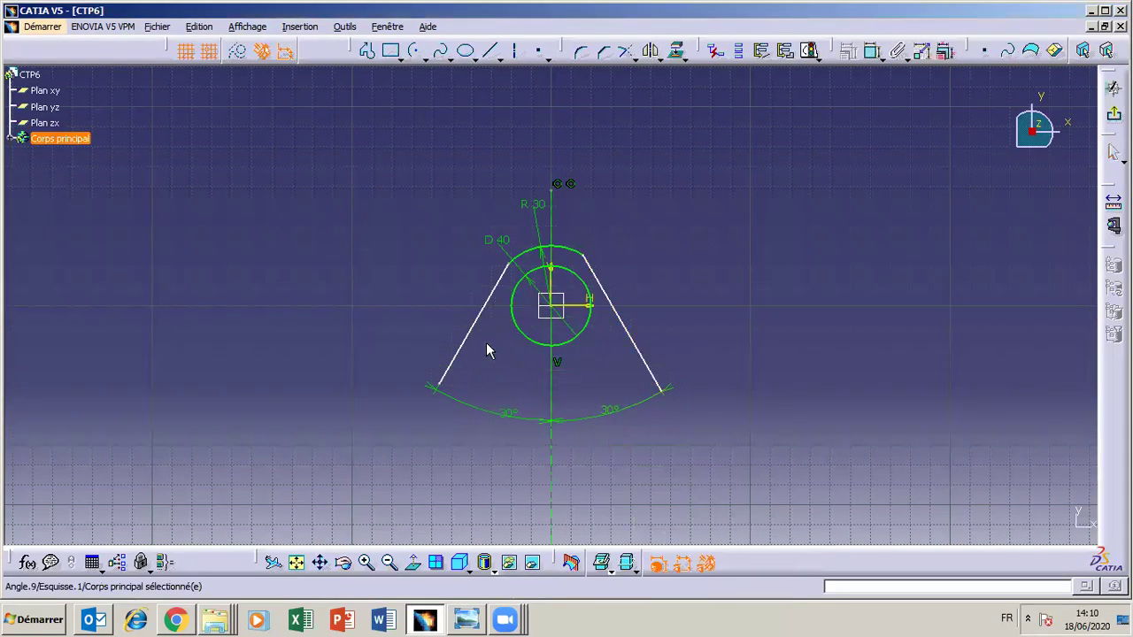
# Constrain the left slanted line and the R30 arc to be tangent.
pyautogui.keyDown('ctrl'); pyautogui.click(535, 259); pyautogui.keyUp('ctrl')
pyautogui.click(602, 563)
pyautogui.click(721, 424)
pyautogui.click(712, 536)
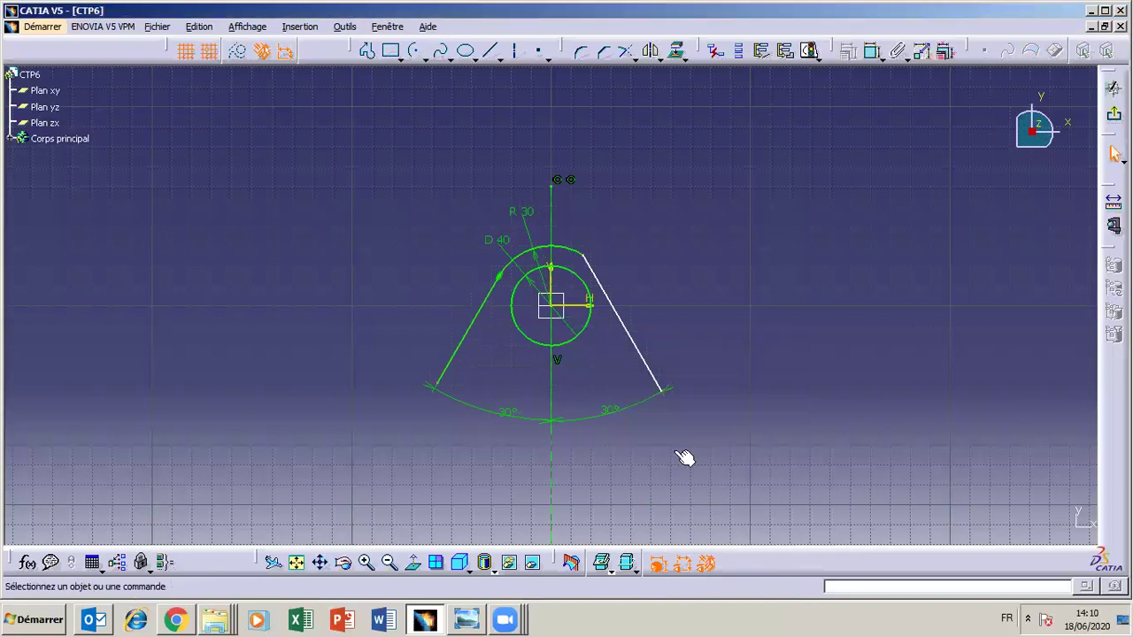
# Constrain the right slanted line and the R30 arc to be tangent.
pyautogui.click(620, 306)
pyautogui.keyDown('ctrl'); pyautogui.click(580, 258); pyautogui.keyUp('ctrl')
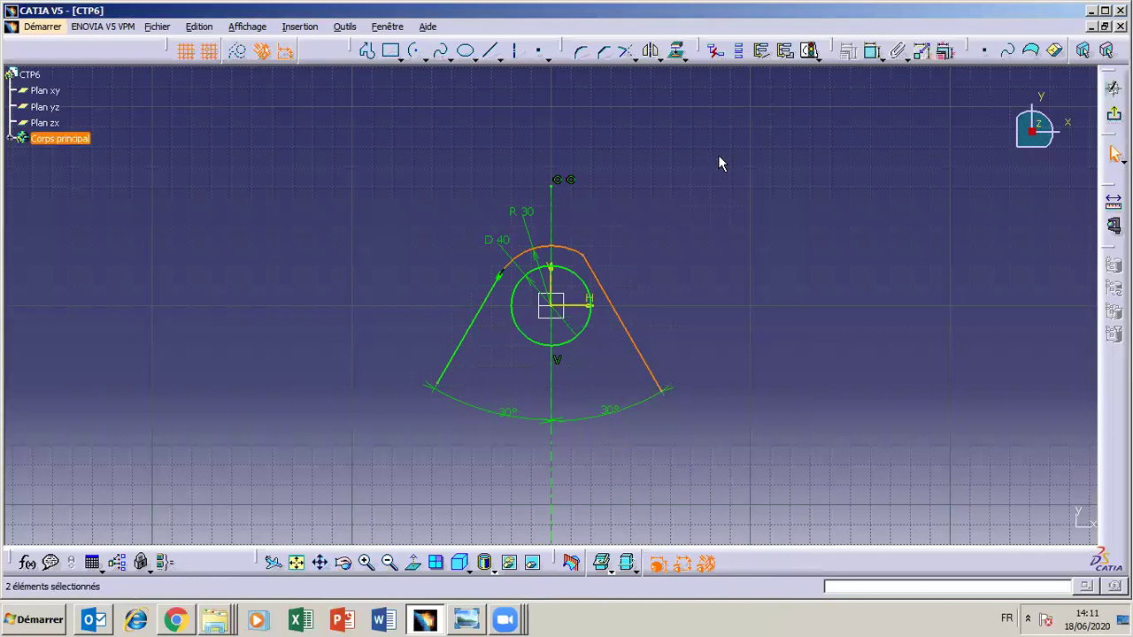
pyautogui.click(808, 50)
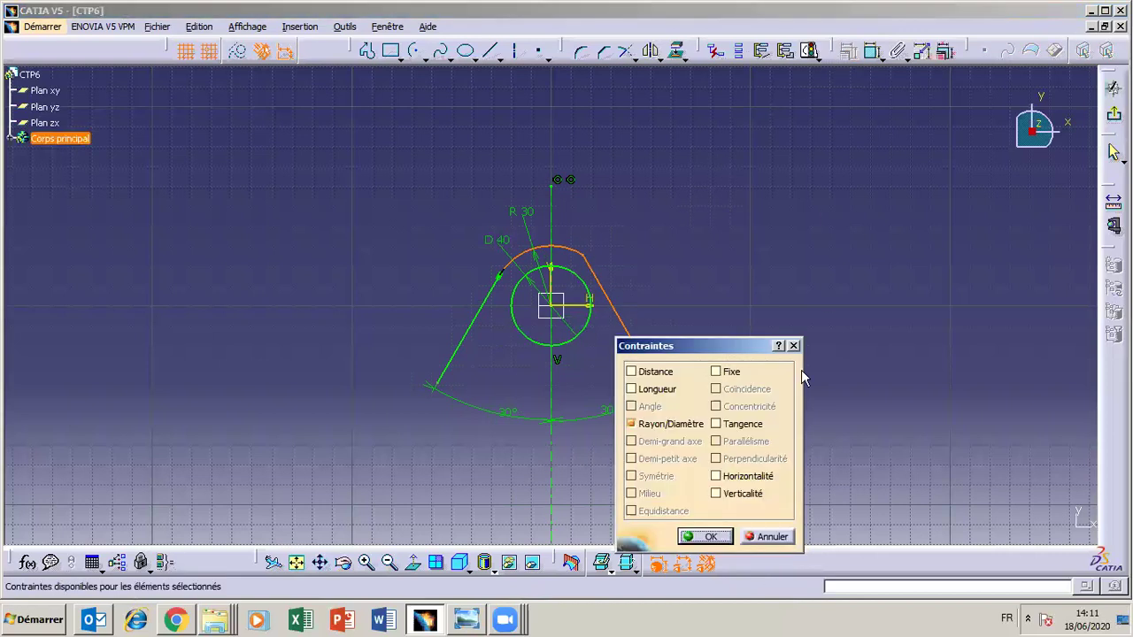
pyautogui.click(717, 424)
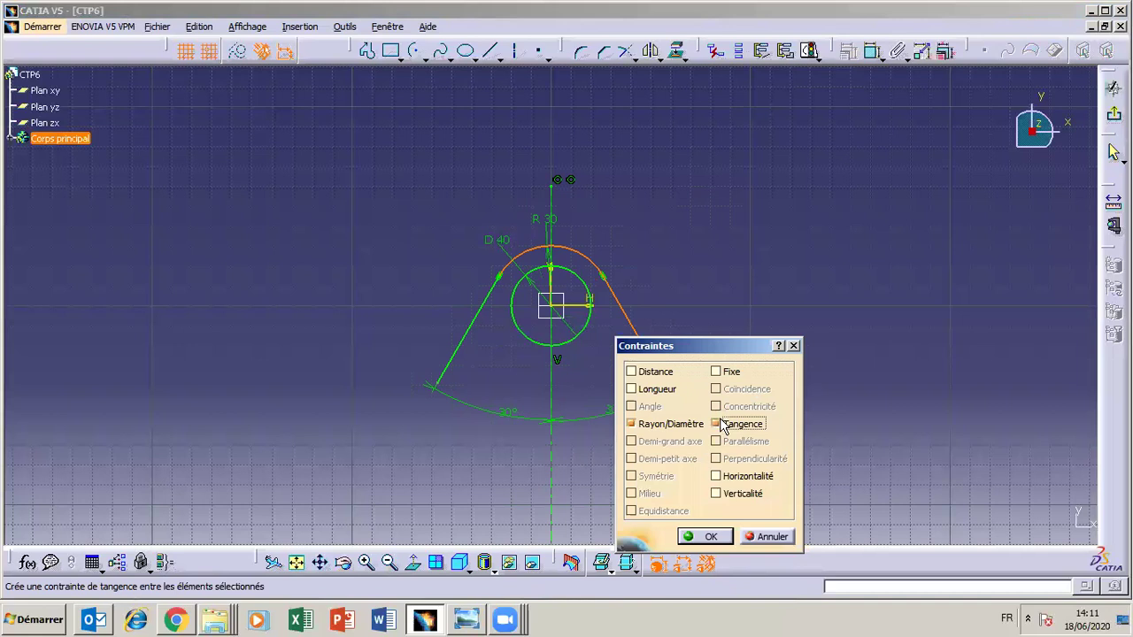
pyautogui.click(711, 536)
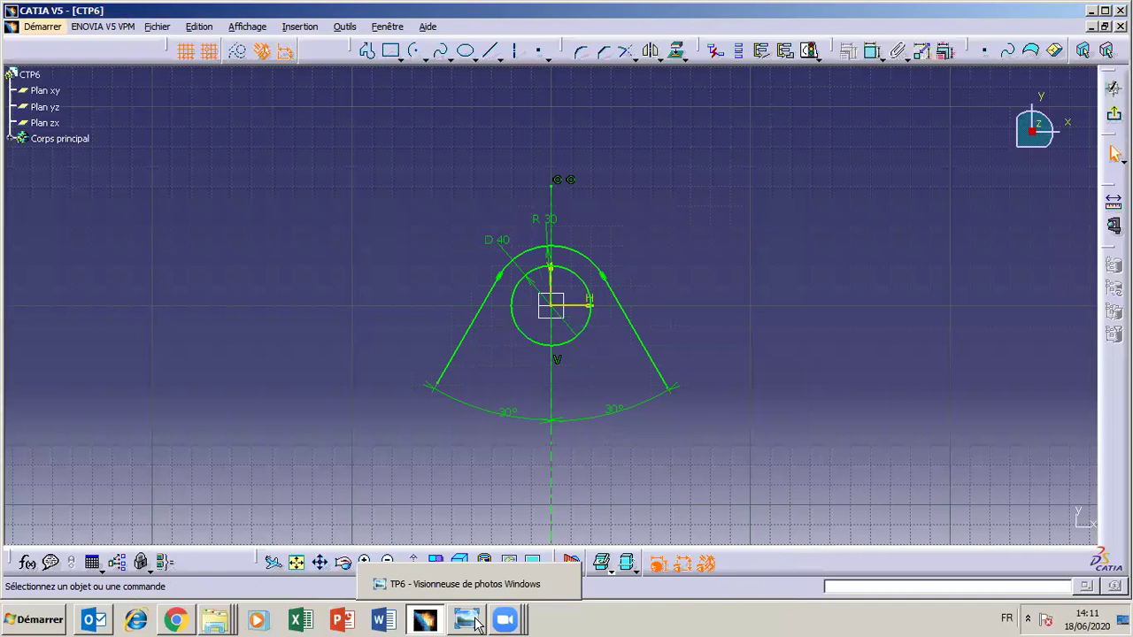
# Examine the base flange's shape and dimensions on the TP6 drawing, then return to the CTP6 sketch.
pyautogui.click(477, 623)
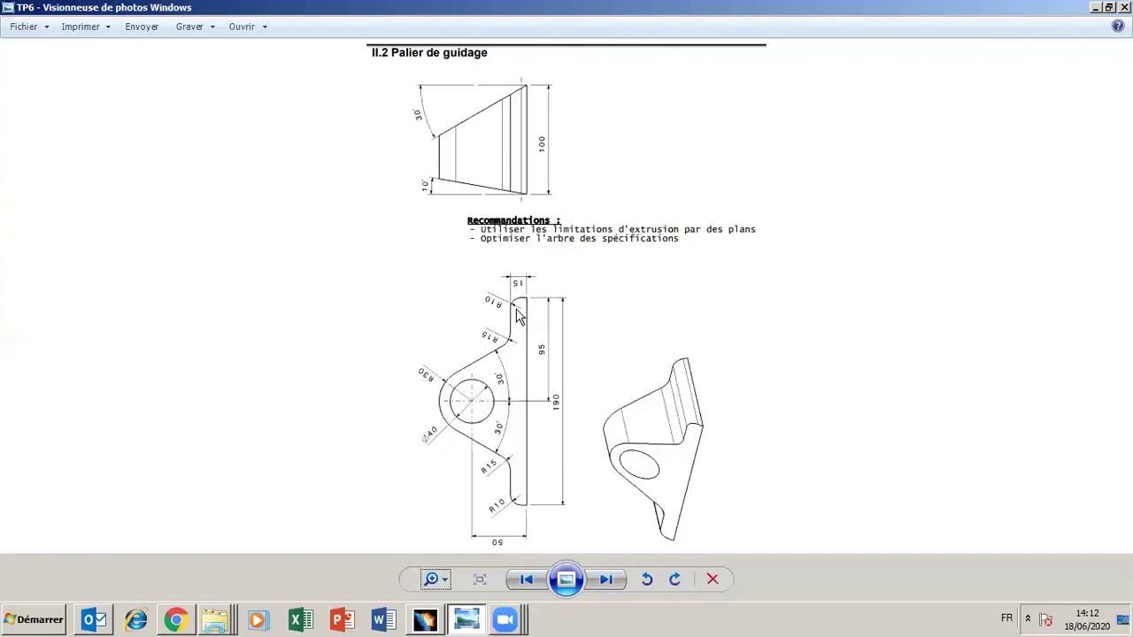
pyautogui.click(442, 580)
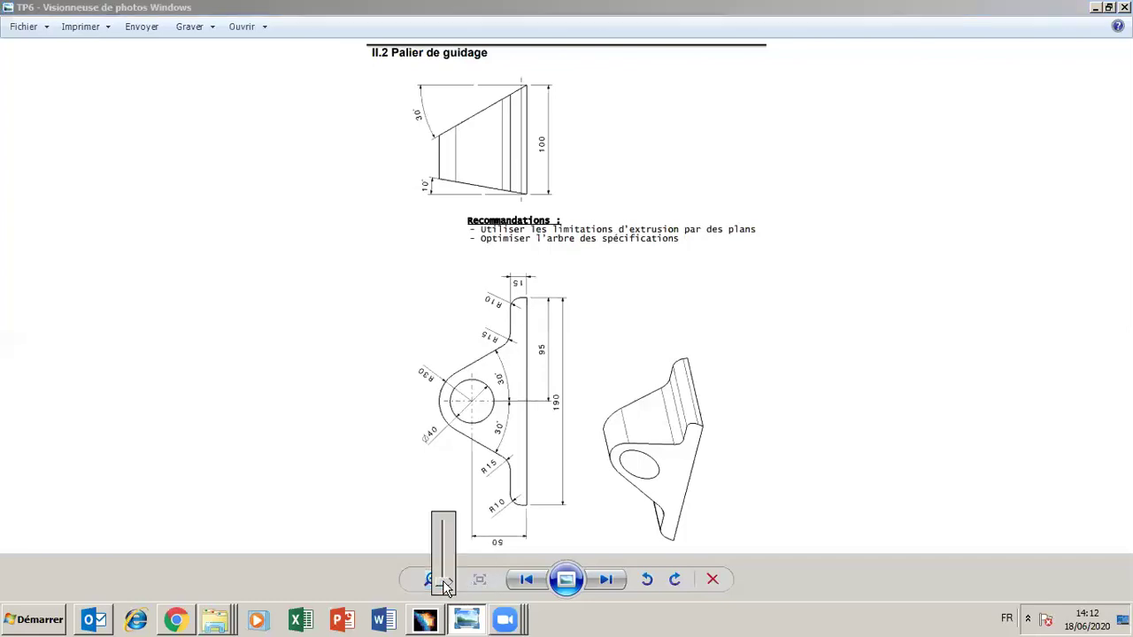
pyautogui.moveTo(444, 586); pyautogui.dragTo(444, 573)
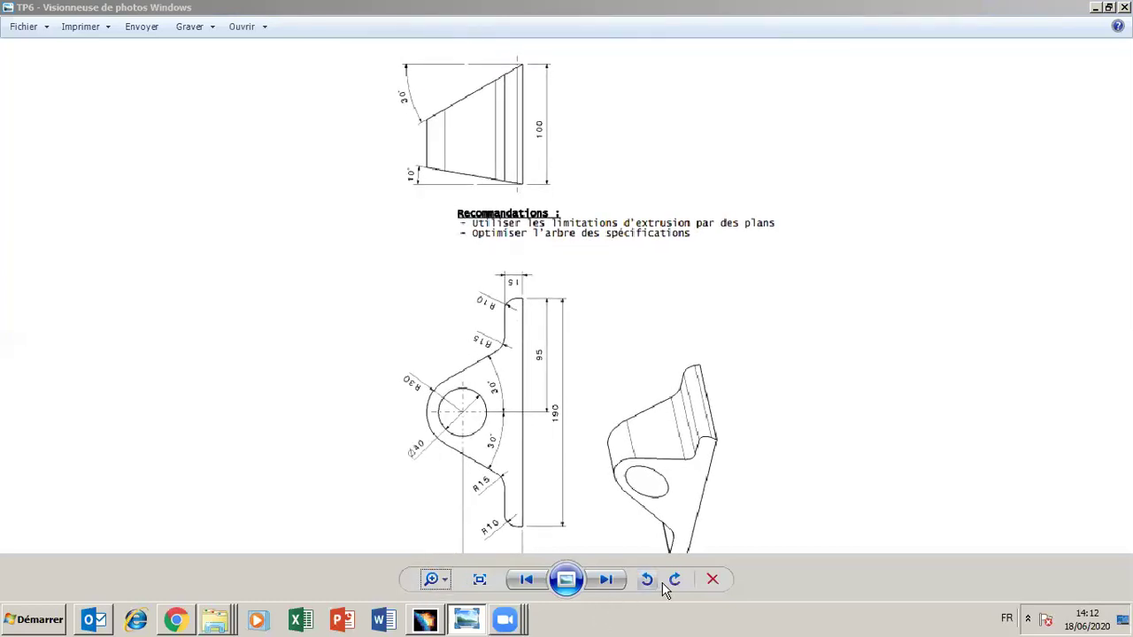
pyautogui.moveTo(468, 525); pyautogui.dragTo(457, 488)
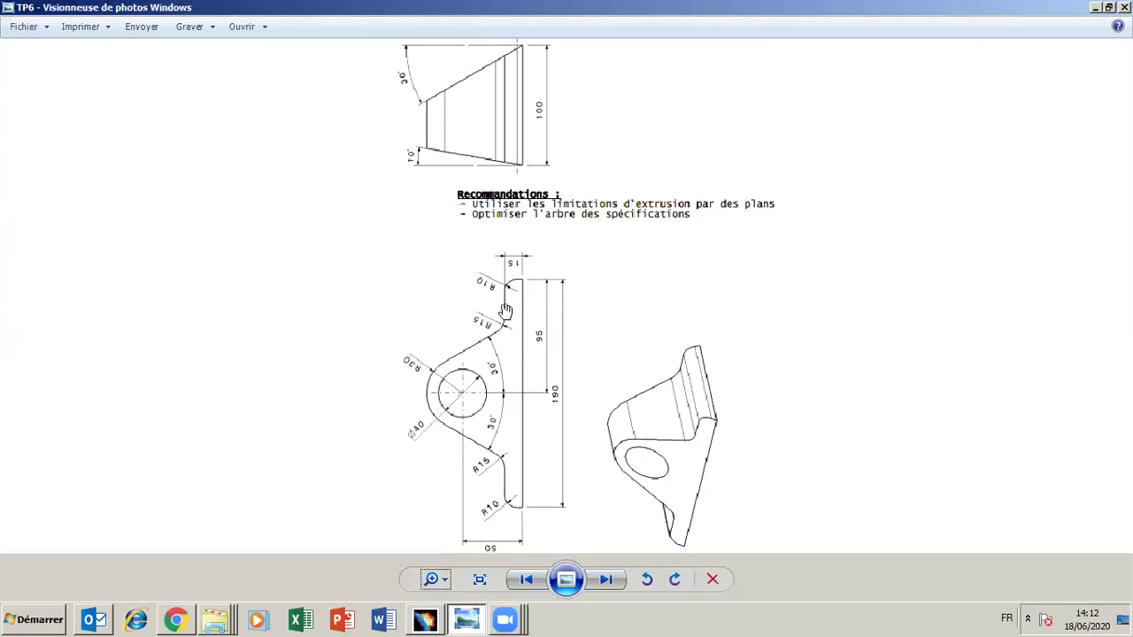
pyautogui.click(431, 623)
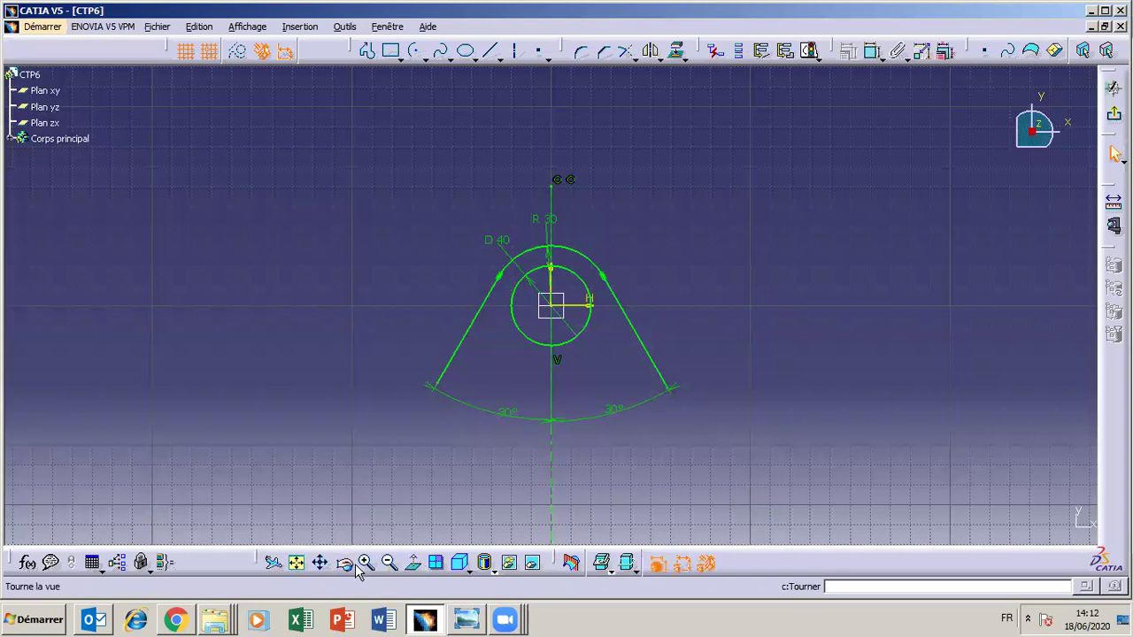
pyautogui.click(320, 563)
pyautogui.moveTo(381, 530); pyautogui.dragTo(369, 435)
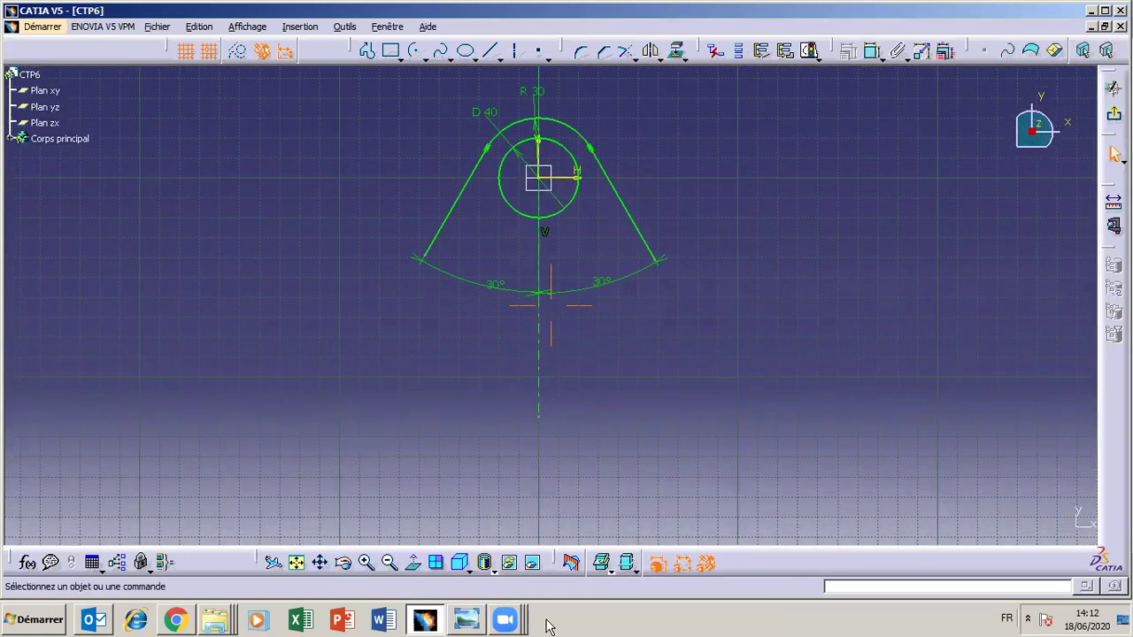
pyautogui.click(476, 621)
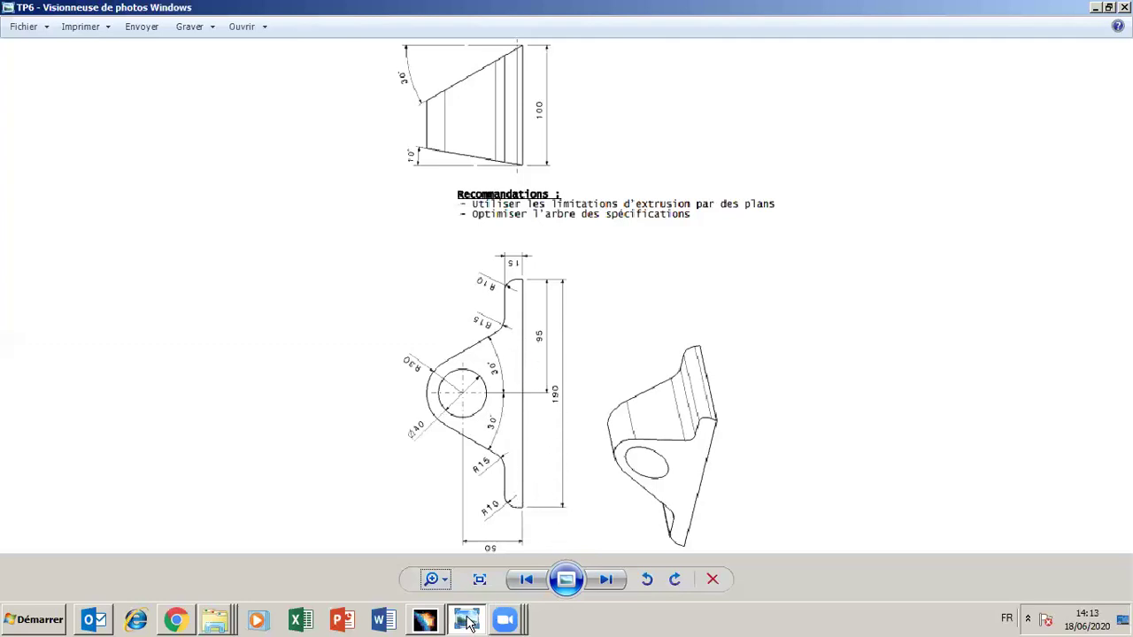
pyautogui.moveTo(467, 622)
pyautogui.click(463, 622)
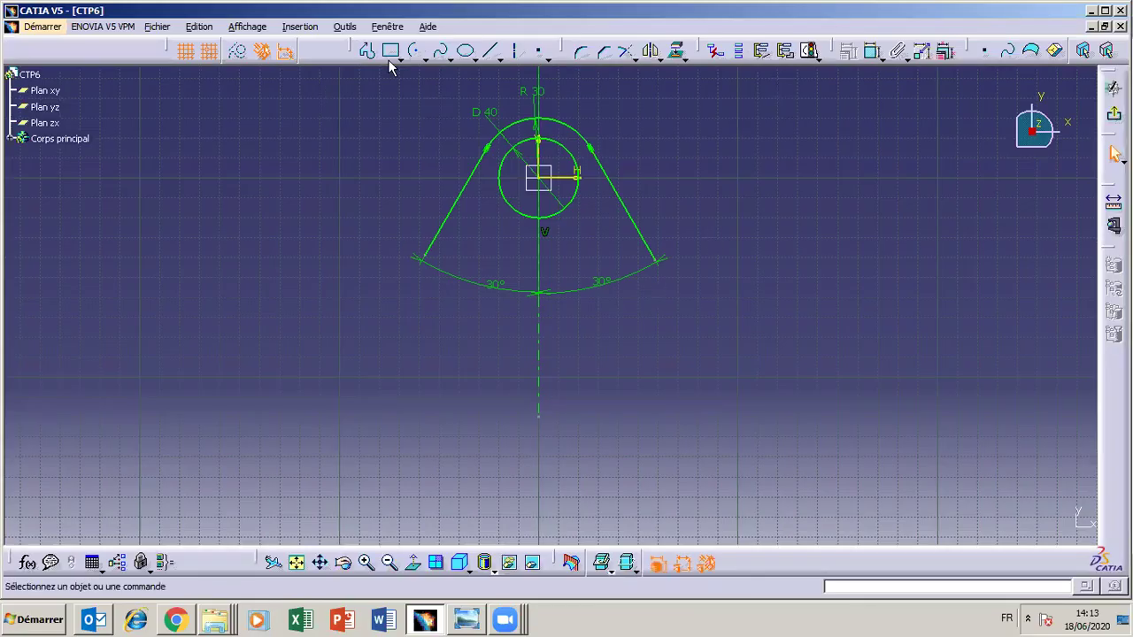
# Draw a long horizontal base line about 130 mm below the origin, extending to both sides of the vertical axis.
pyautogui.click(488, 51)
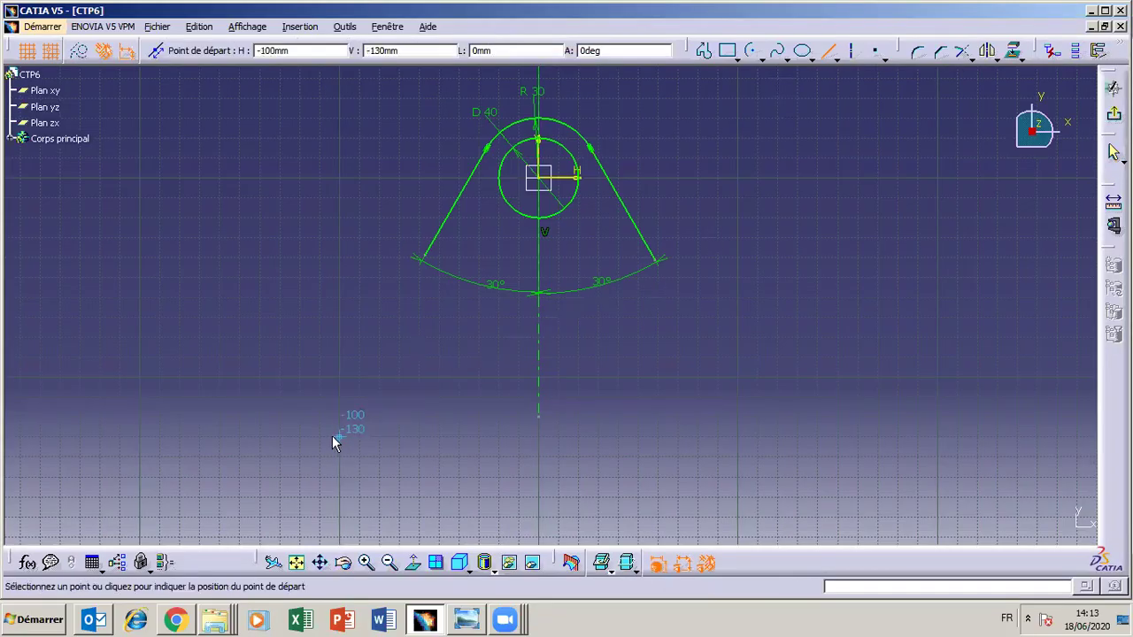
pyautogui.click(279, 435)
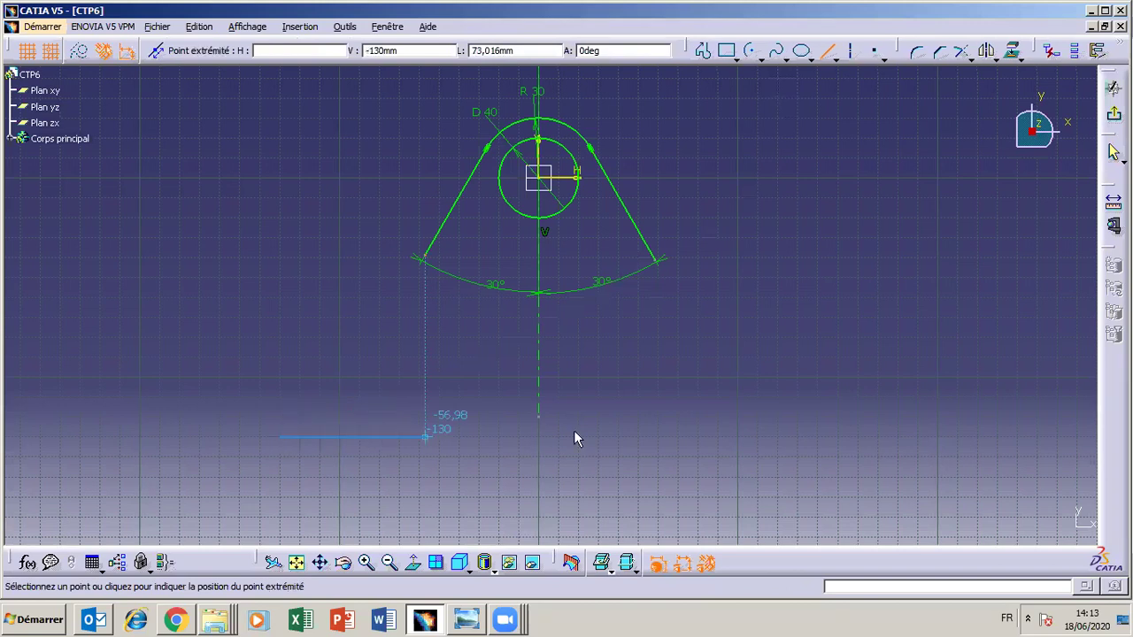
pyautogui.click(814, 436)
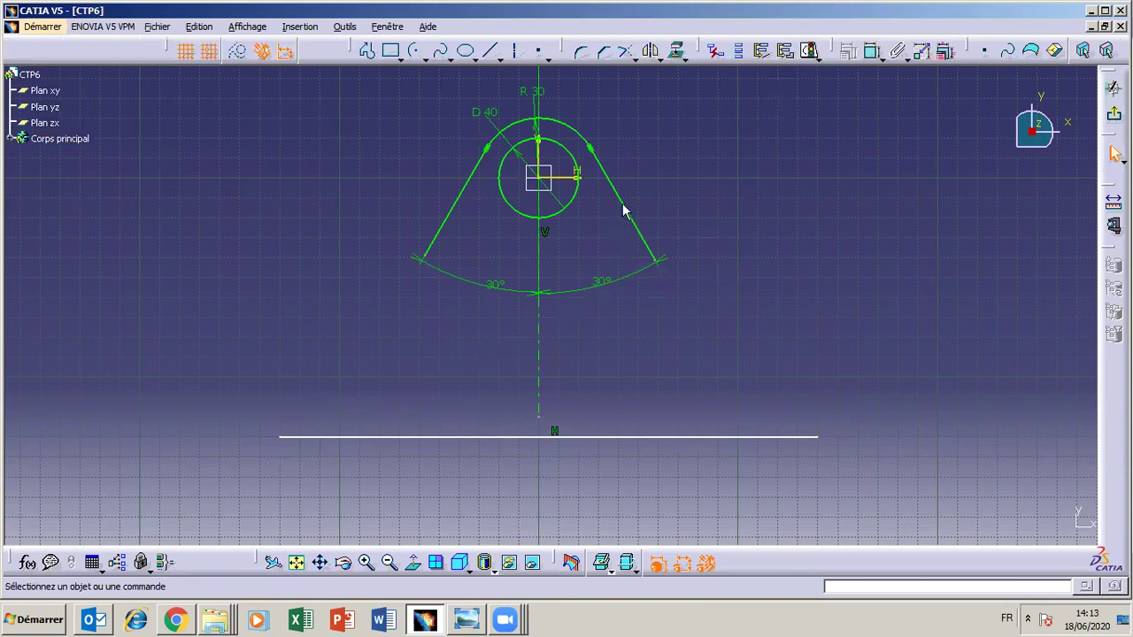
# Dimension the distance from the horizontal sketch axis to the base line and set it to 50 mm, as on the TP6 drawing.
pyautogui.click(872, 51)
pyautogui.click(566, 178)
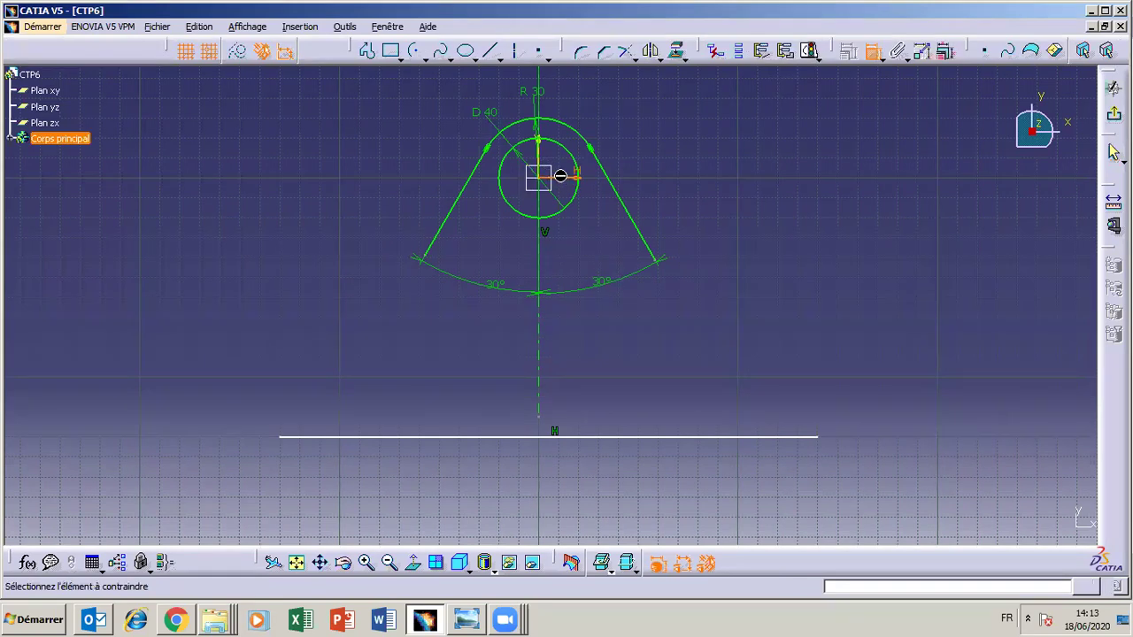
pyautogui.click(506, 437)
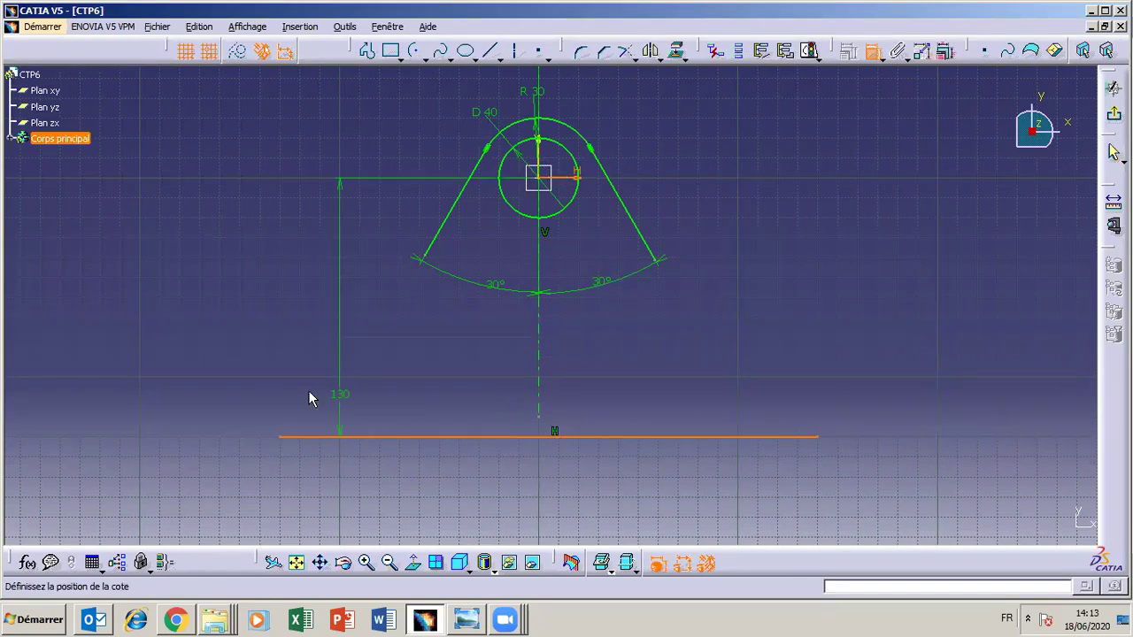
pyautogui.click(124, 290)
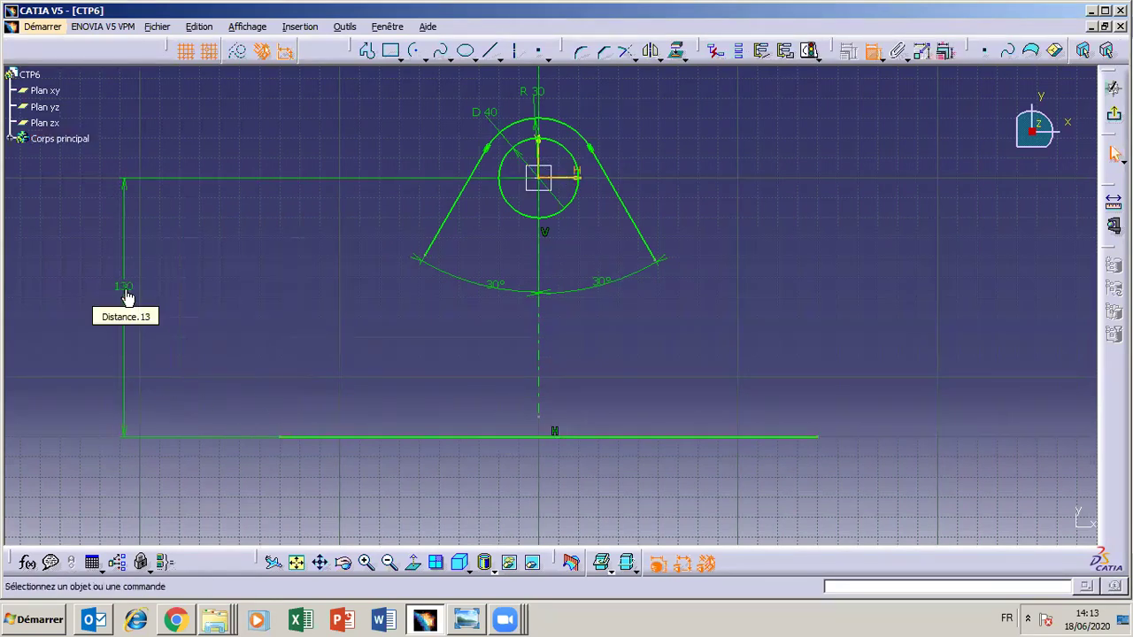
pyautogui.click(469, 621)
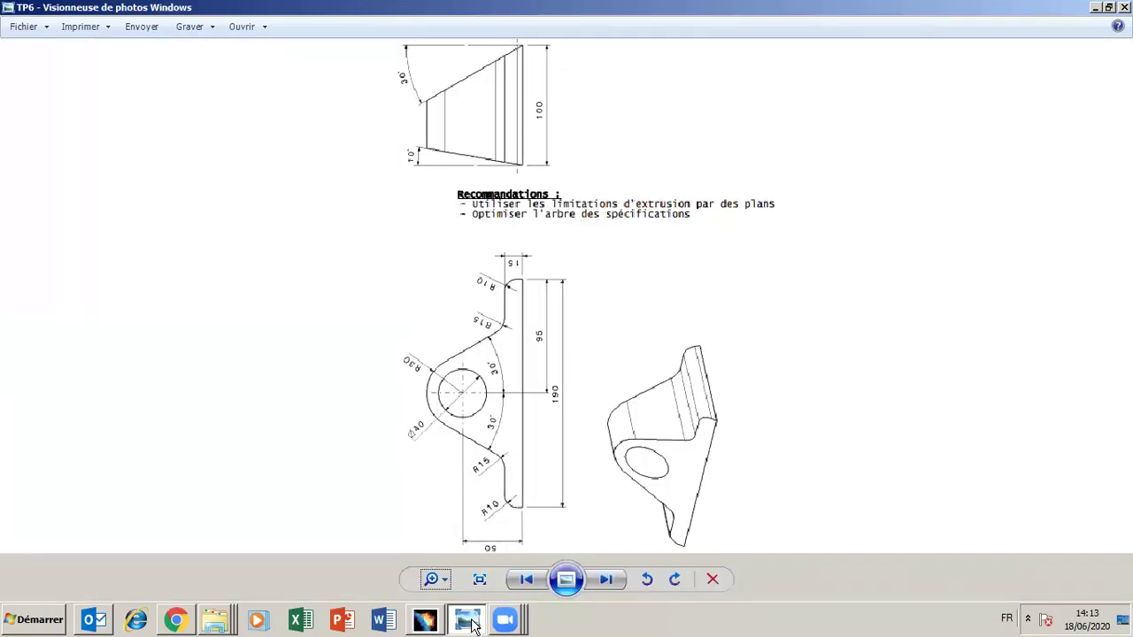
pyautogui.click(469, 621)
pyautogui.doubleClick(129, 292)
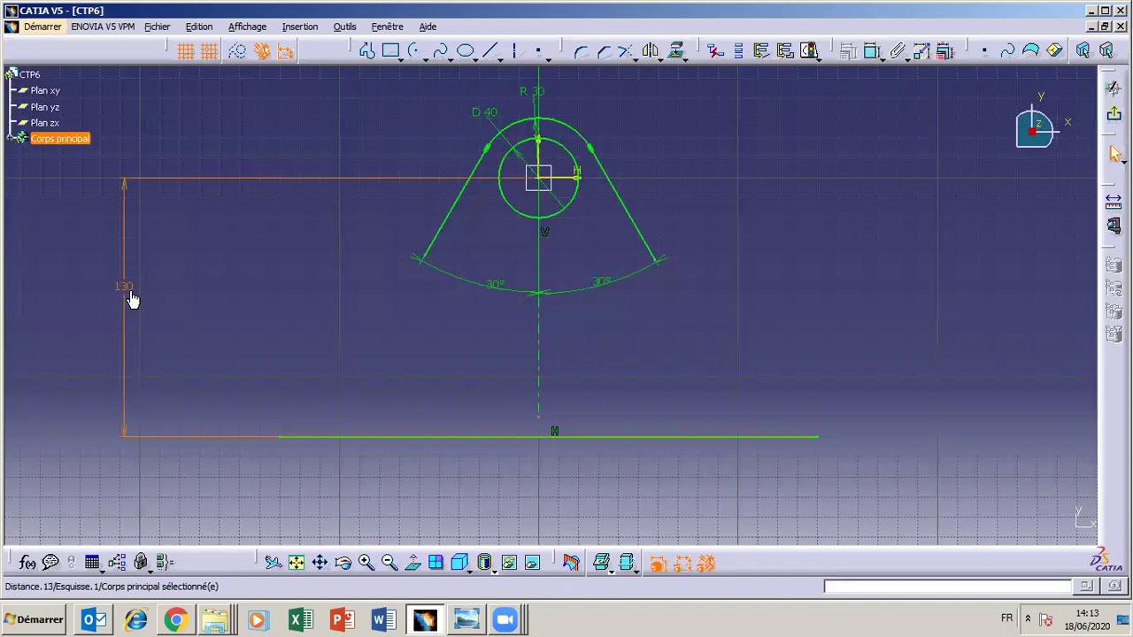
pyautogui.write('50')
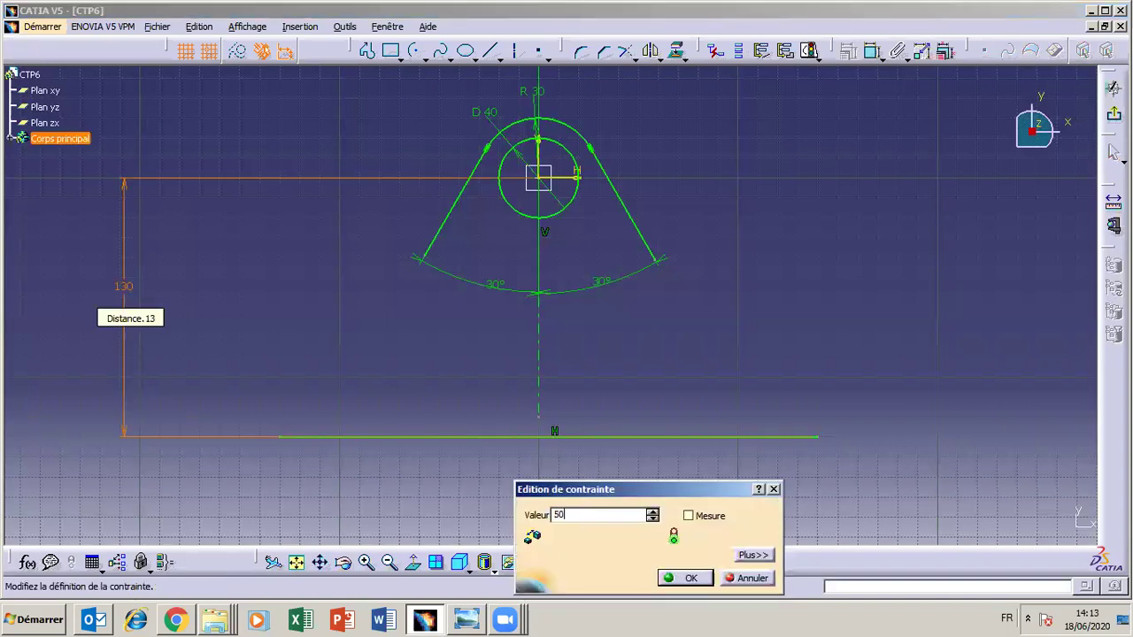
pyautogui.press('Return')
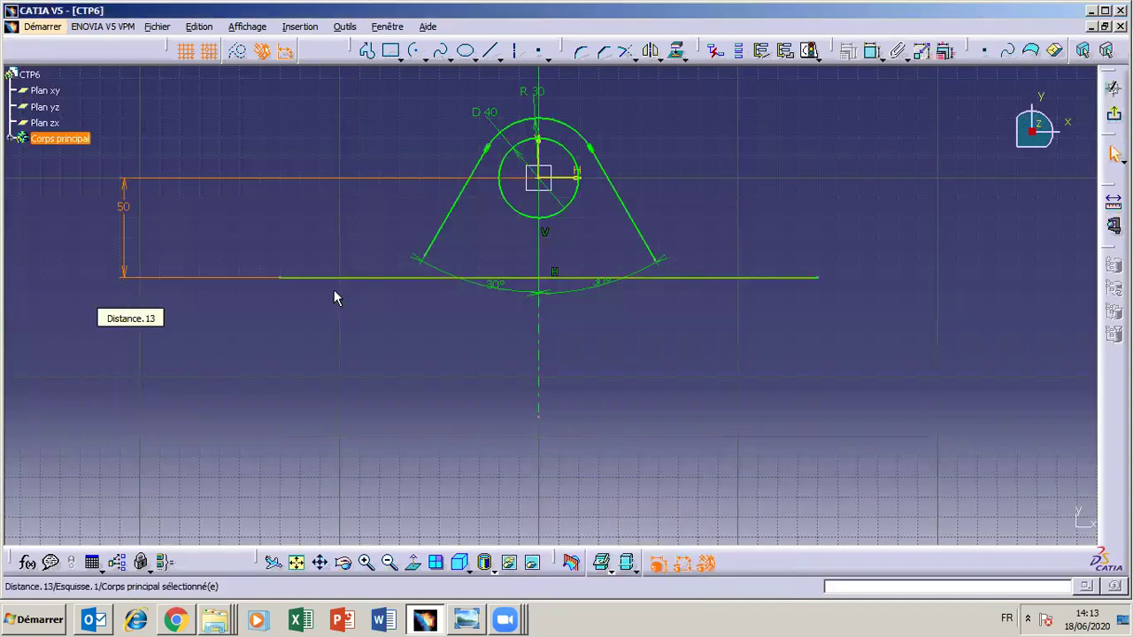
# Shorten both slanted lines by moving their lower endpoints up along them, well above the base line.
pyautogui.moveTo(425, 253); pyautogui.dragTo(449, 202)
pyautogui.moveTo(662, 262); pyautogui.dragTo(631, 218)
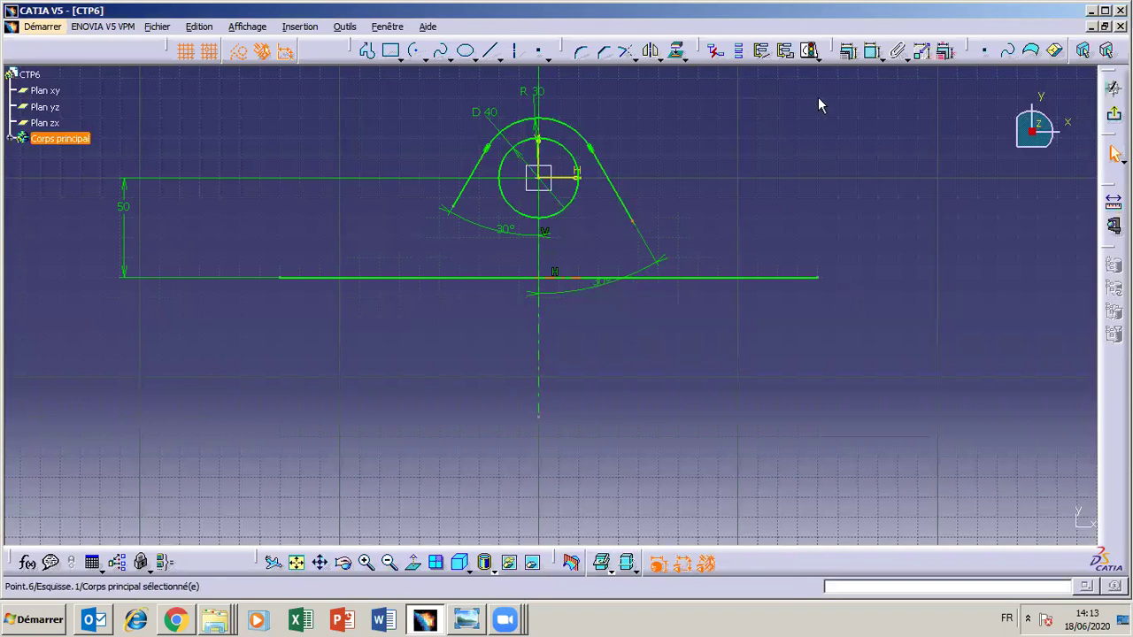
pyautogui.click(871, 51)
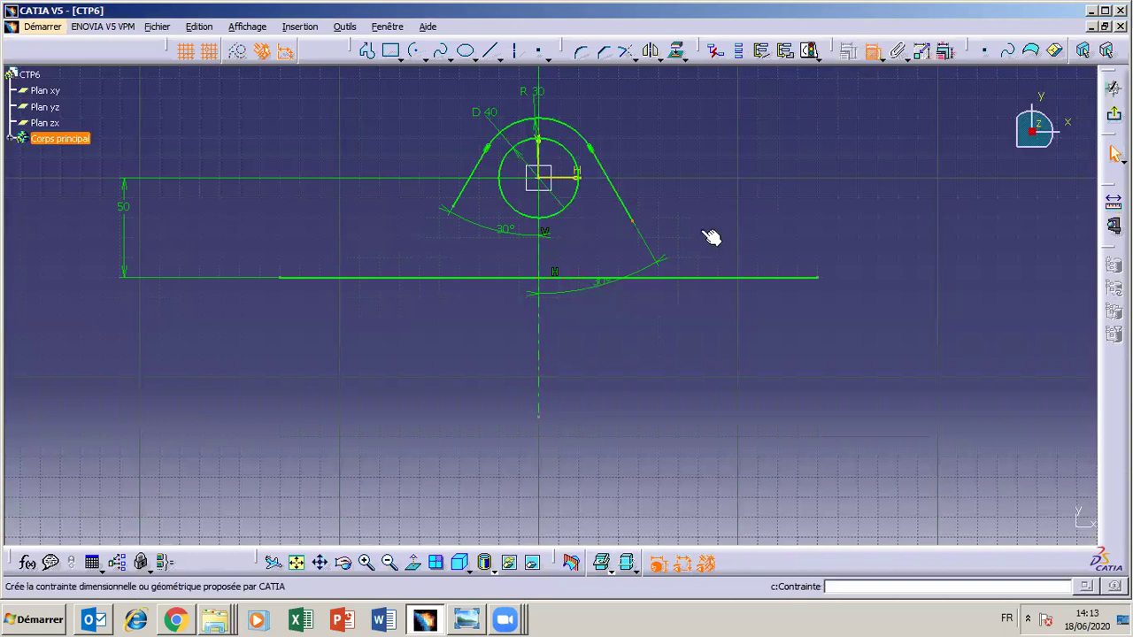
pyautogui.click(653, 277)
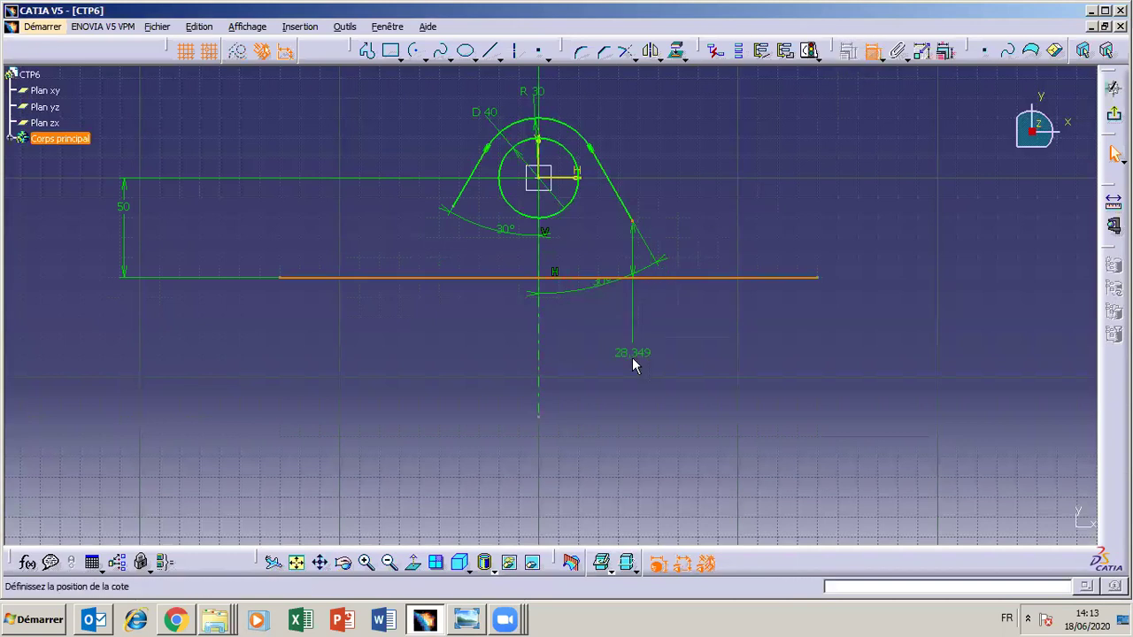
pyautogui.press('Escape')
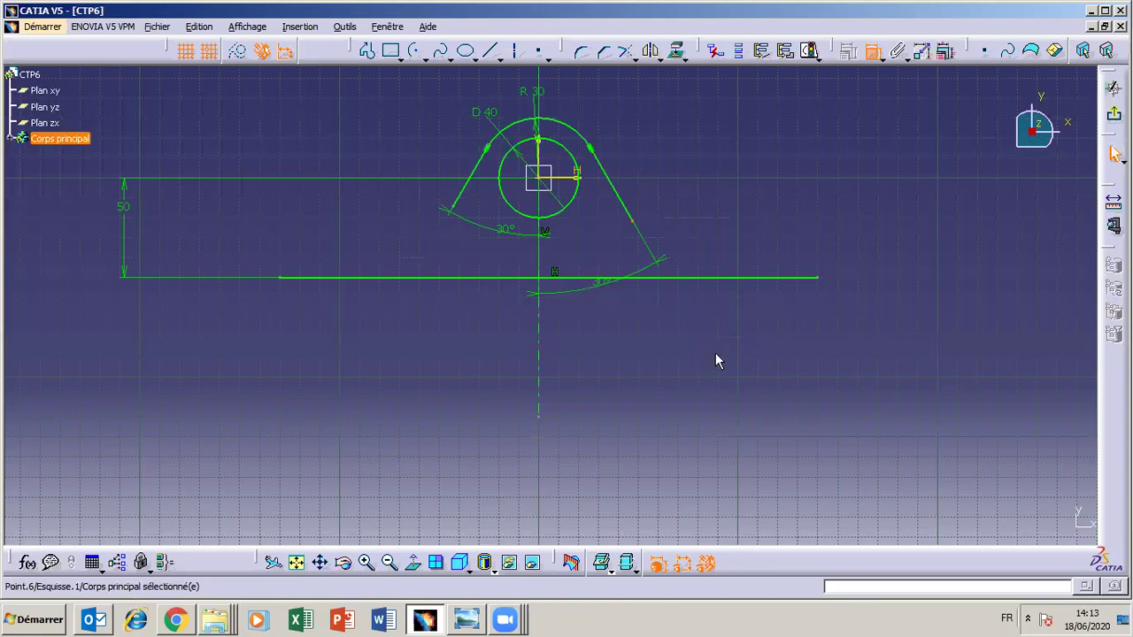
pyautogui.click(869, 55)
pyautogui.click(665, 282)
pyautogui.press('Escape')
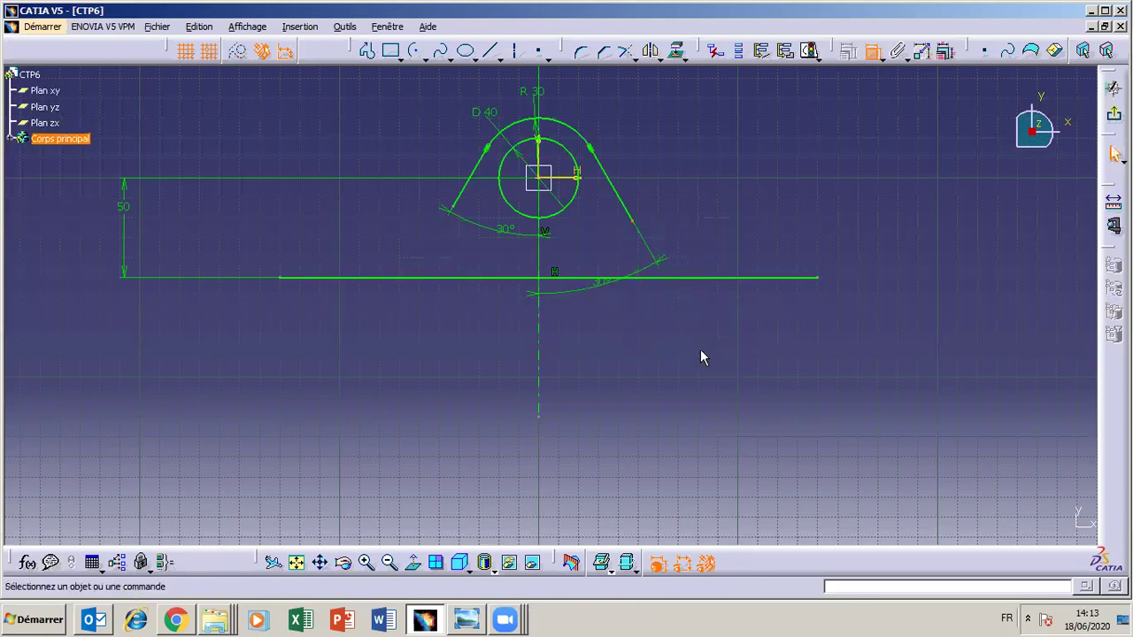
# Dimension the base line's length and set it to 190 mm.
pyautogui.click(873, 51)
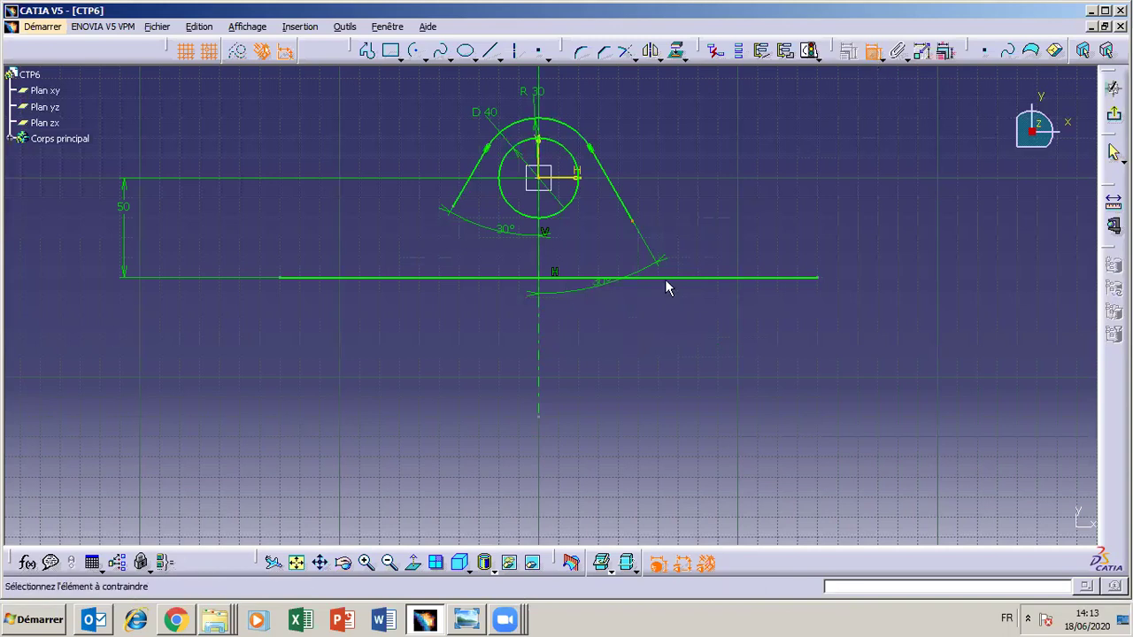
pyautogui.click(666, 280)
pyautogui.click(643, 416)
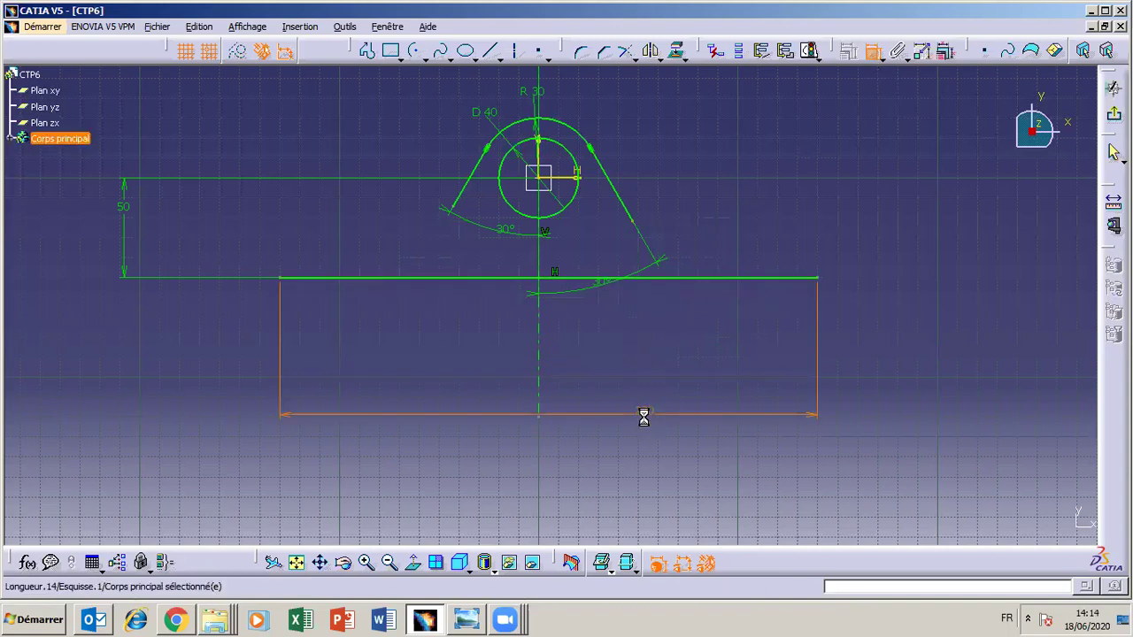
pyautogui.write('190')
pyautogui.press('Return')
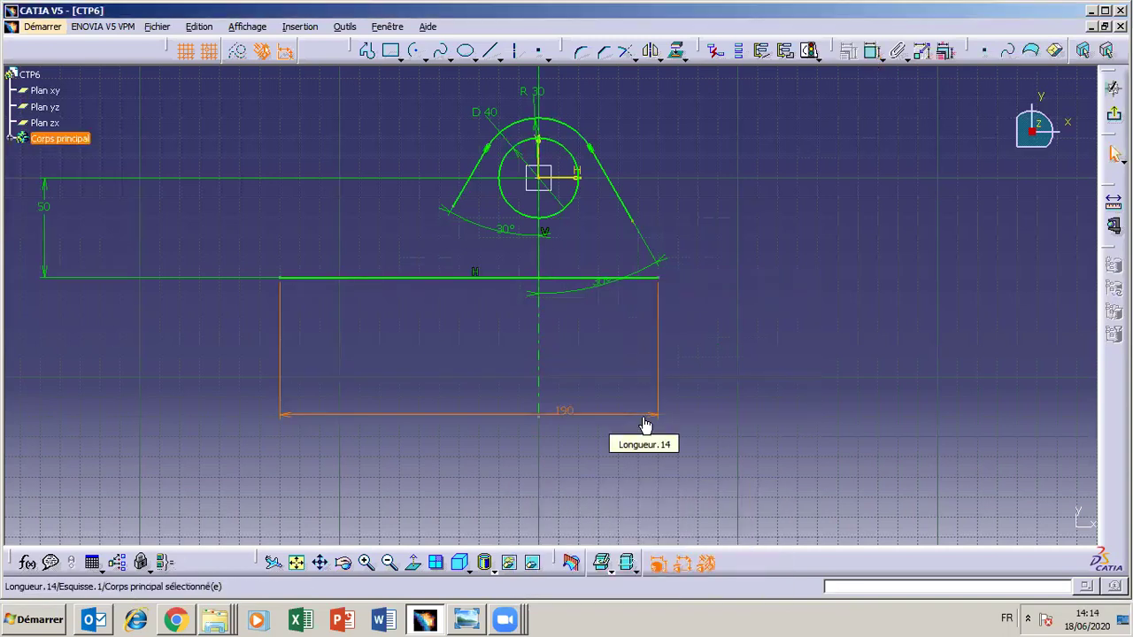
# Check the TP6 drawing, then dimension the base line's right endpoint from the vertical axis and set the distance to 95 mm.
pyautogui.click(466, 619)
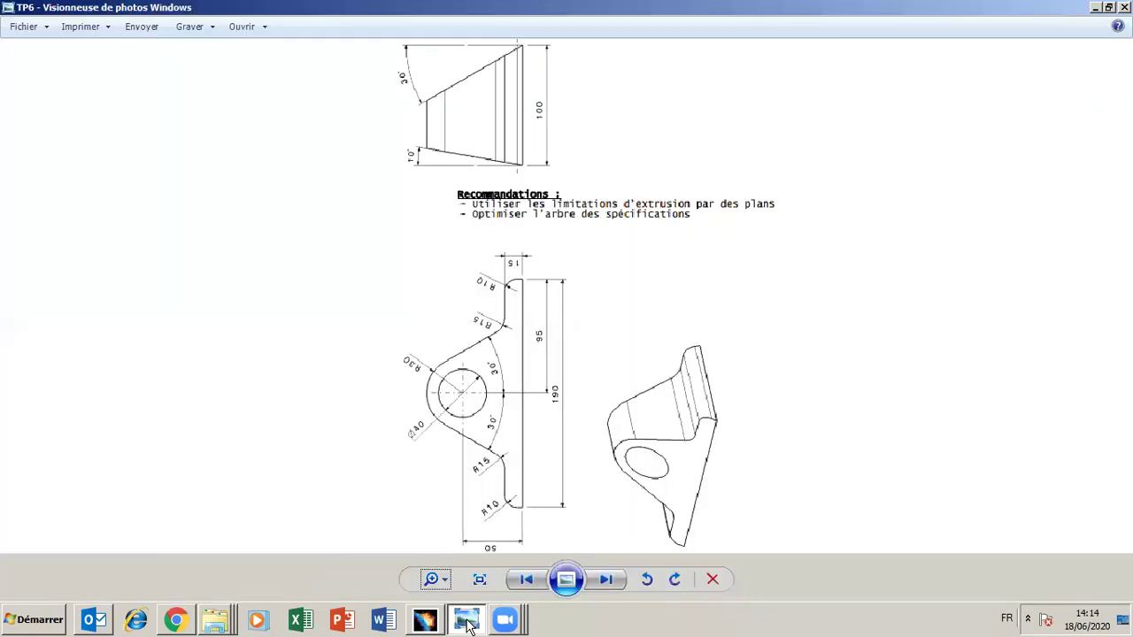
pyautogui.click(467, 621)
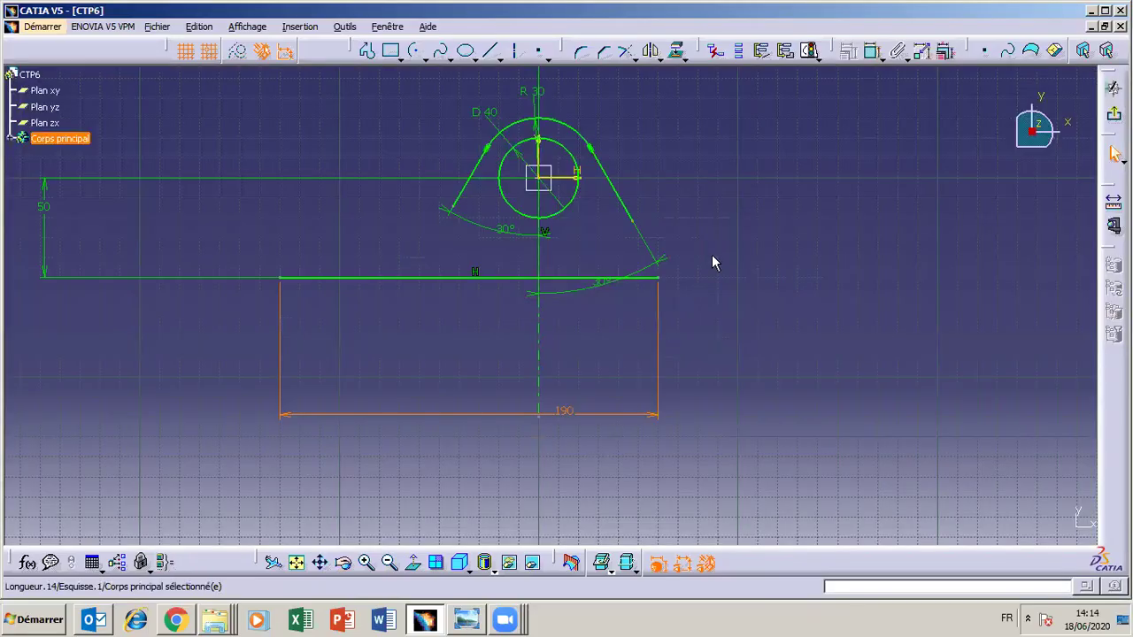
pyautogui.click(870, 50)
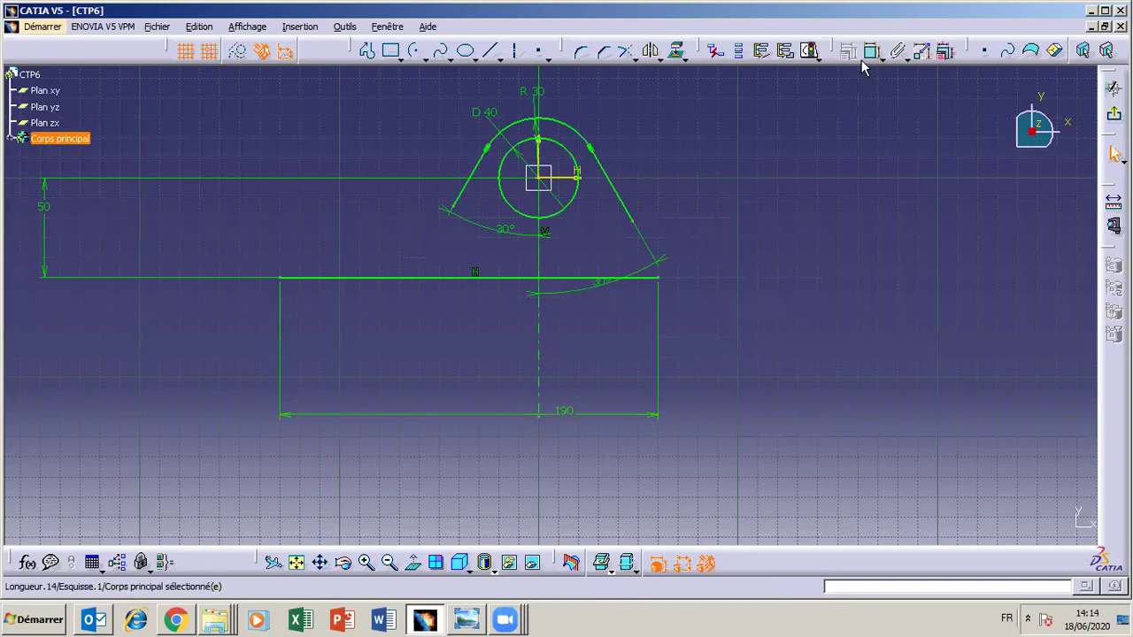
pyautogui.click(659, 278)
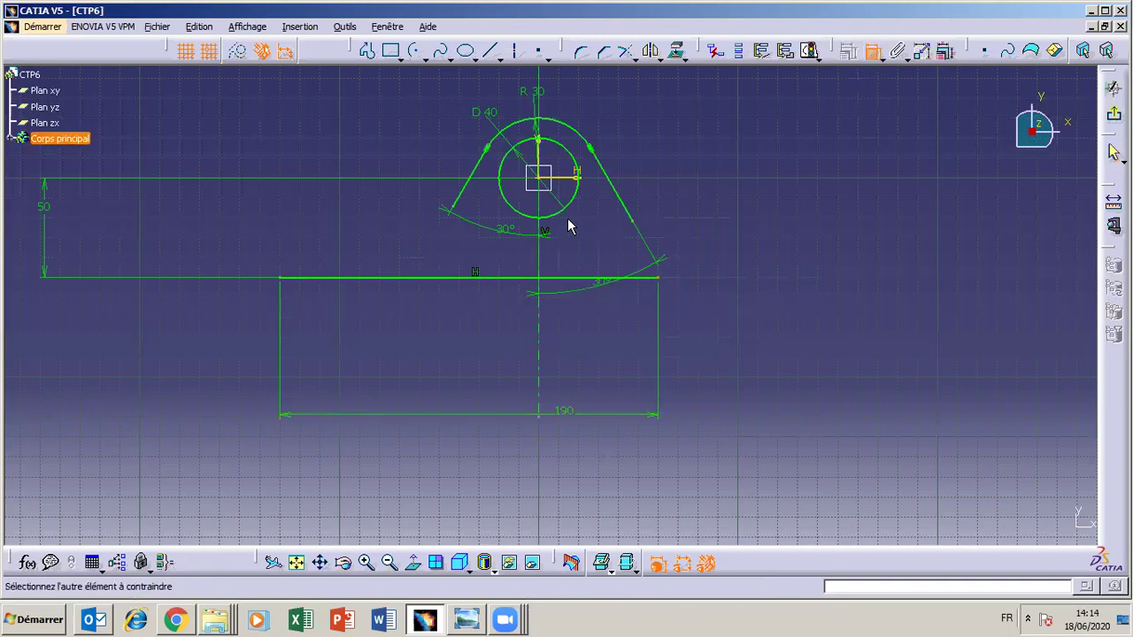
pyautogui.click(545, 155)
pyautogui.click(547, 158)
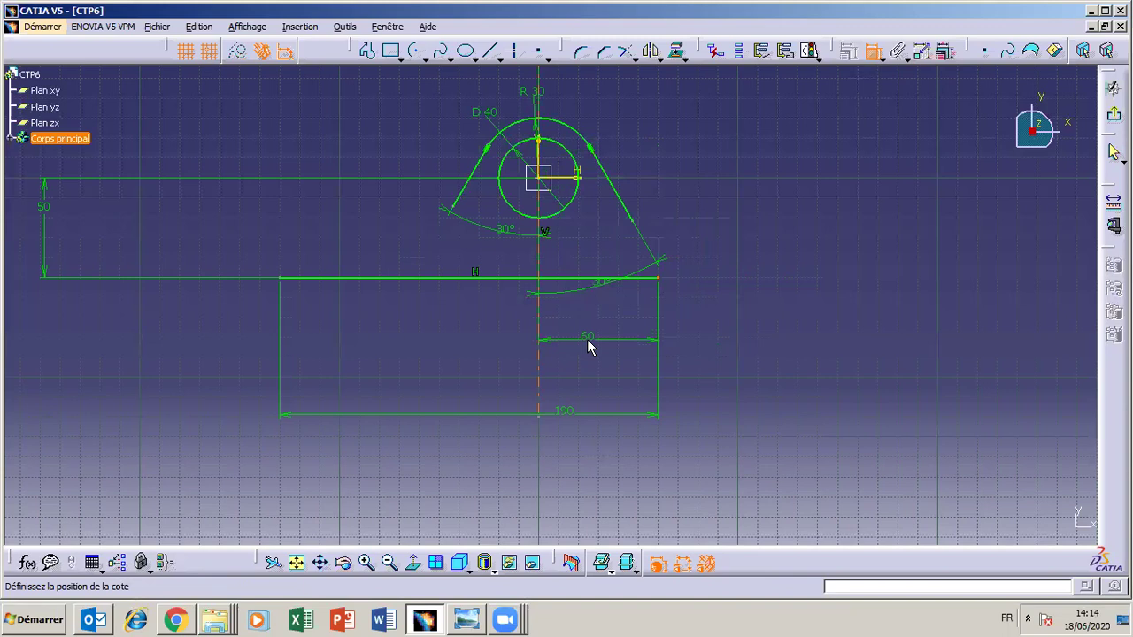
pyautogui.doubleClick(589, 342)
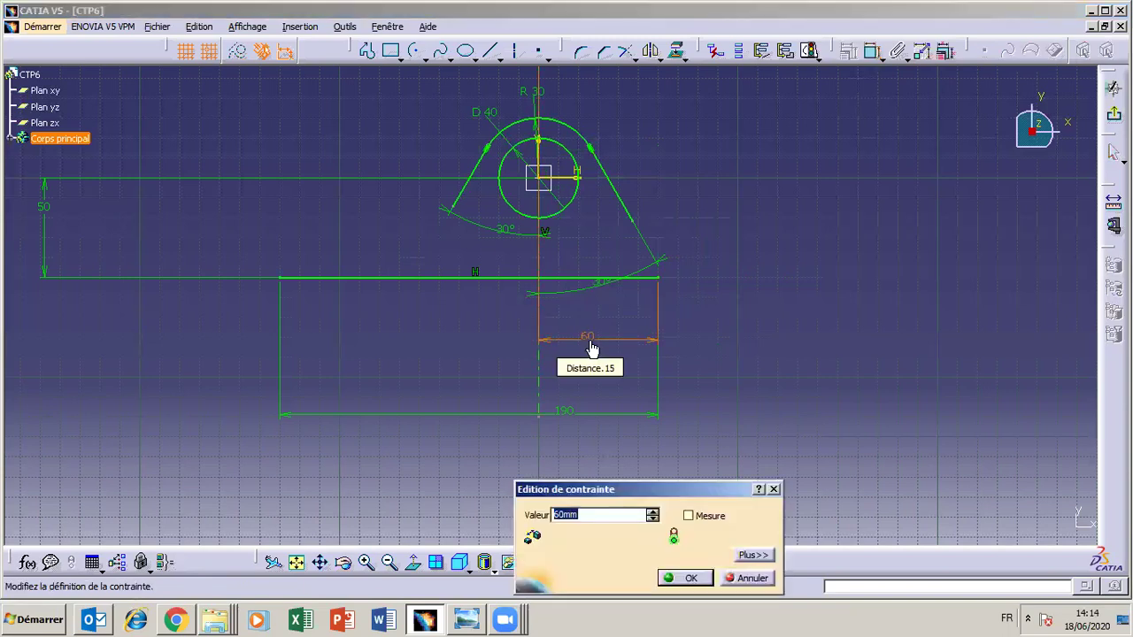
pyautogui.write('95')
pyautogui.press('Return')
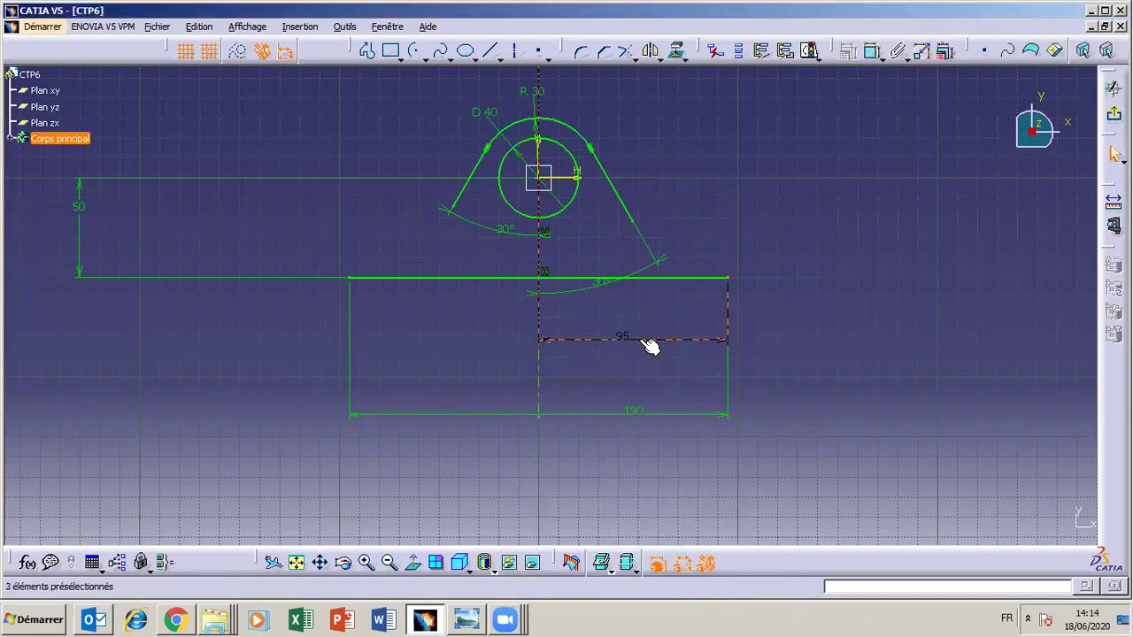
# Consult the flange profile on the TP6 drawing, then draw a vertical line about 10 mm high upward from each end of the base line.
pyautogui.moveTo(469, 625)
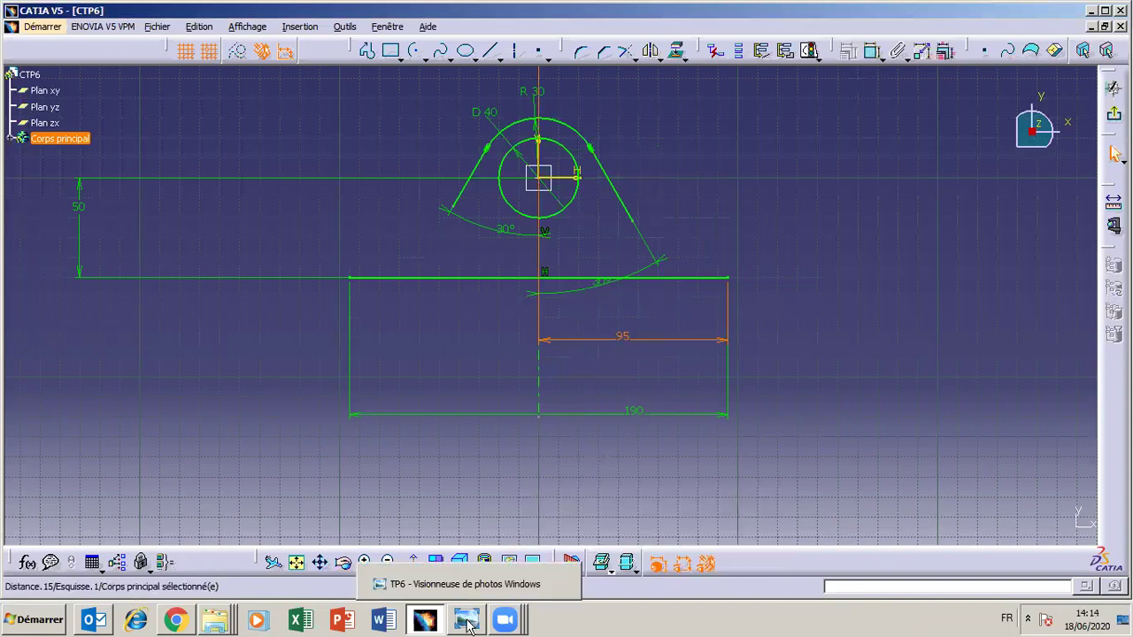
pyautogui.click(469, 624)
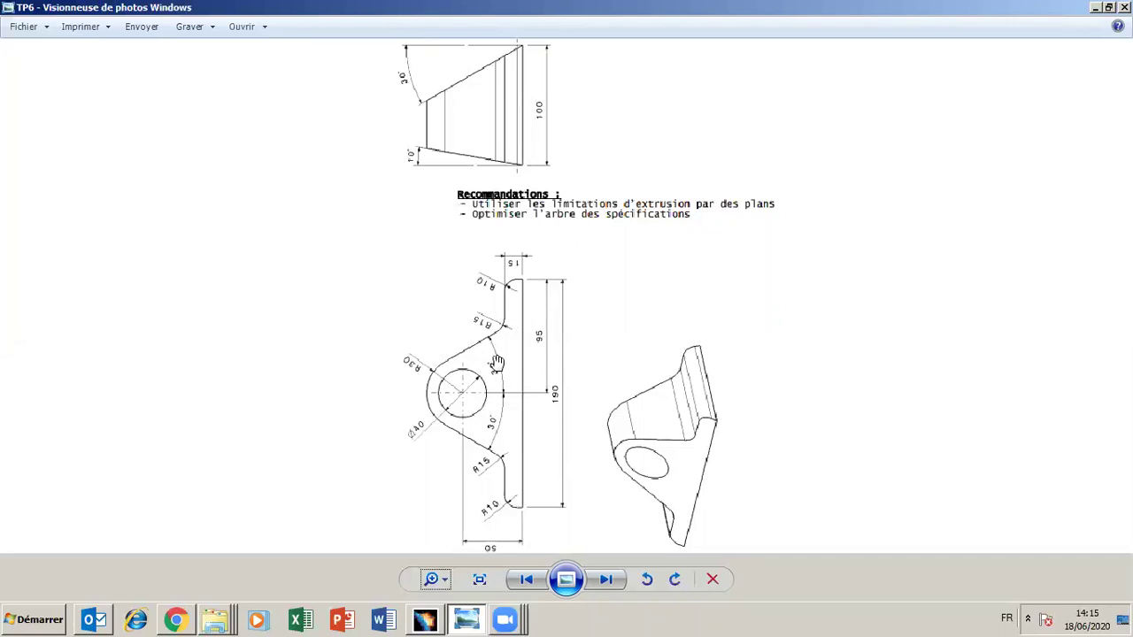
pyautogui.moveTo(476, 625)
pyautogui.click(476, 625)
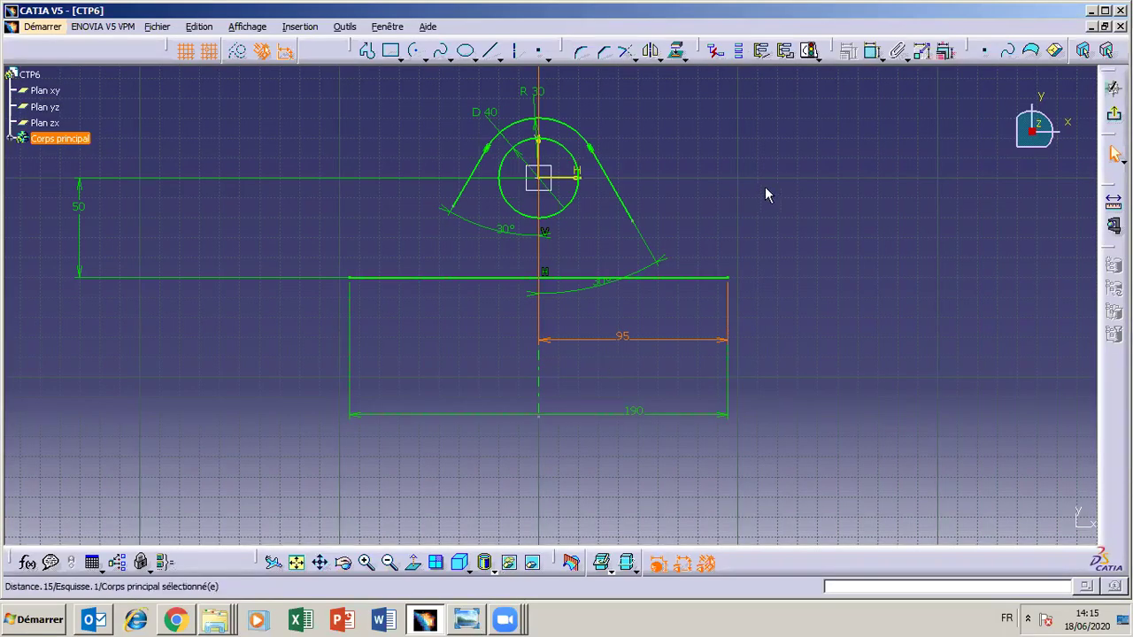
pyautogui.click(490, 51)
pyautogui.click(349, 278)
pyautogui.click(351, 262)
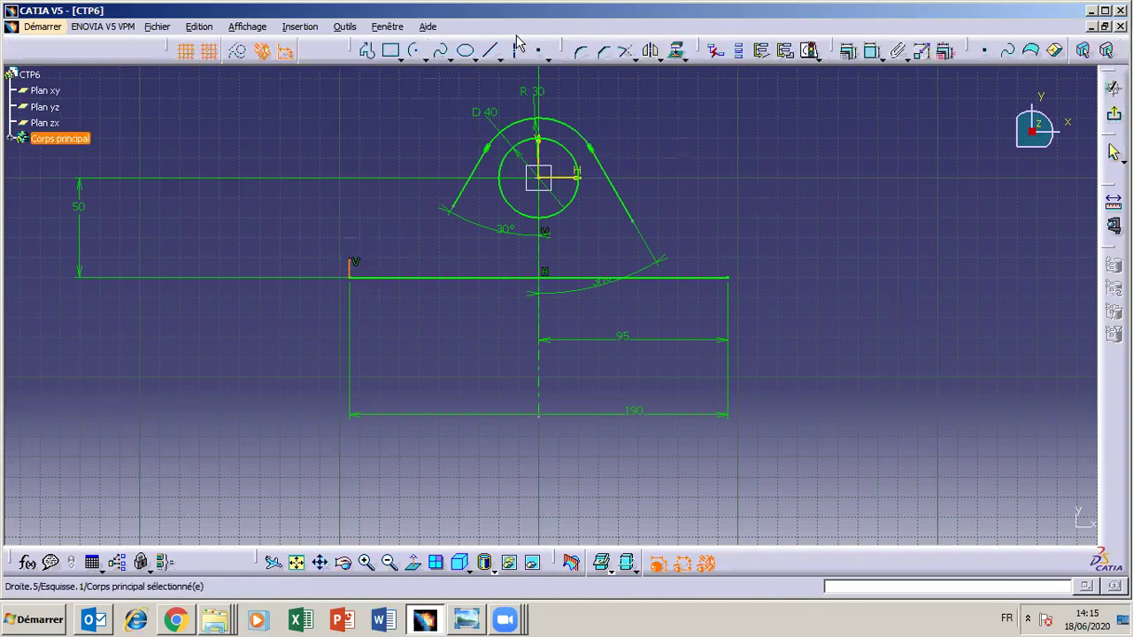
pyautogui.click(492, 51)
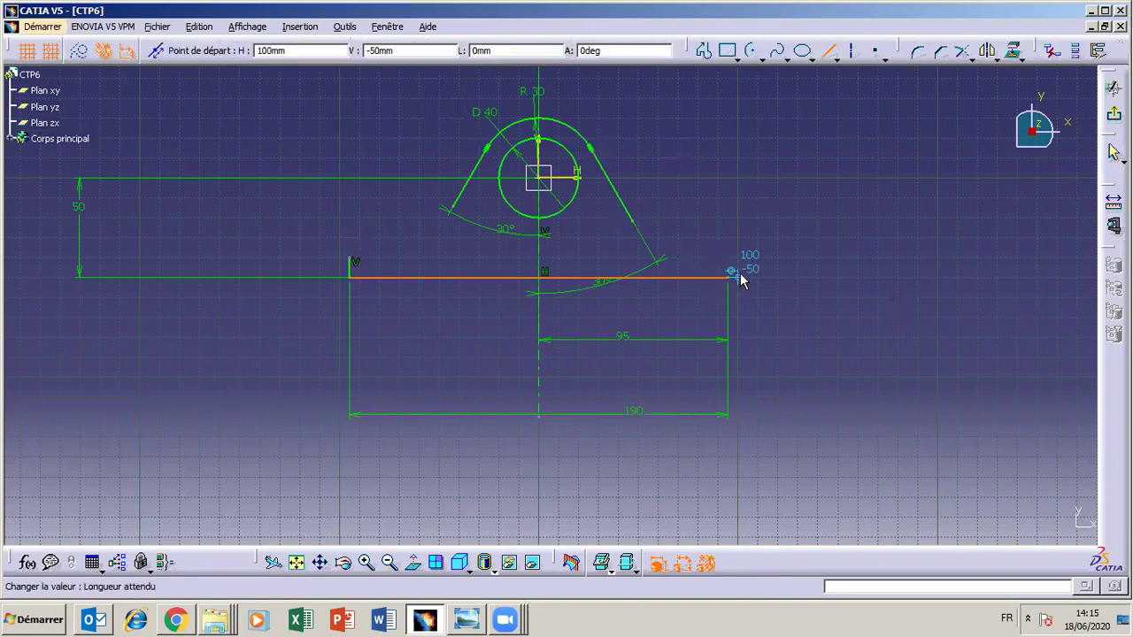
pyautogui.click(728, 277)
pyautogui.click(729, 260)
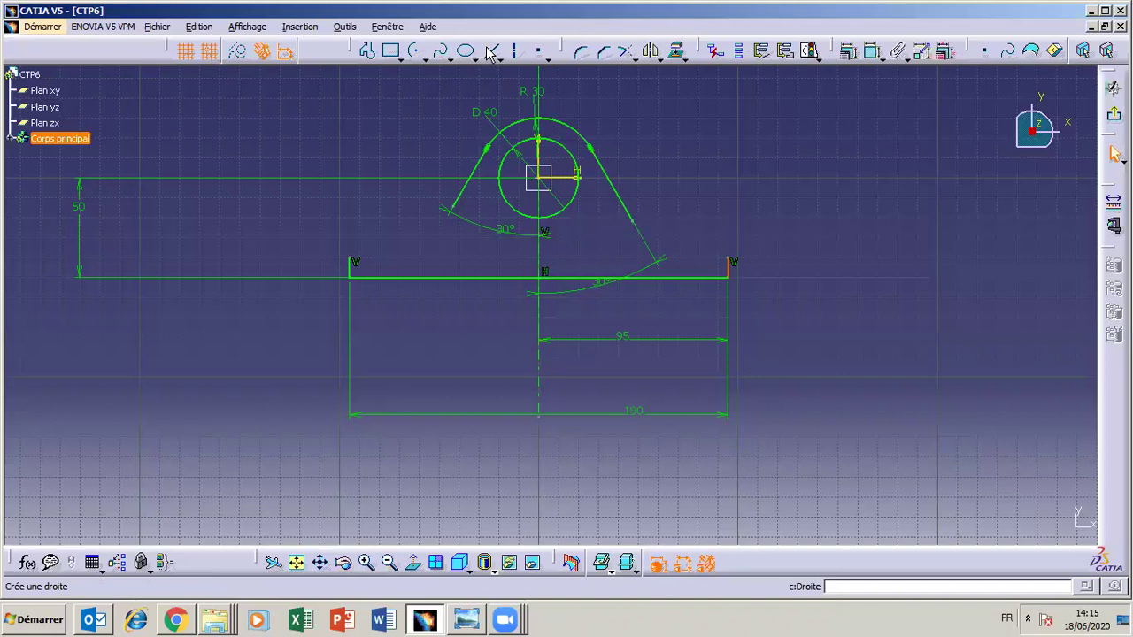
# Draw two separate horizontal lines about 10 mm above the base line, about 30 mm long near its right end and 20 mm near its left.
pyautogui.click(493, 51)
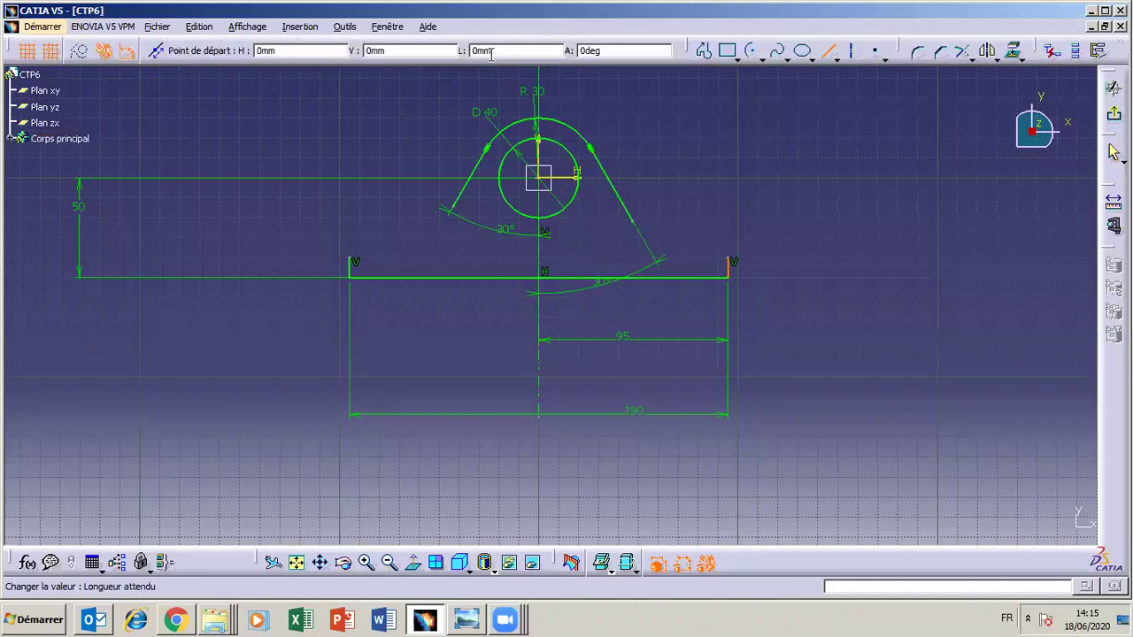
pyautogui.click(700, 262)
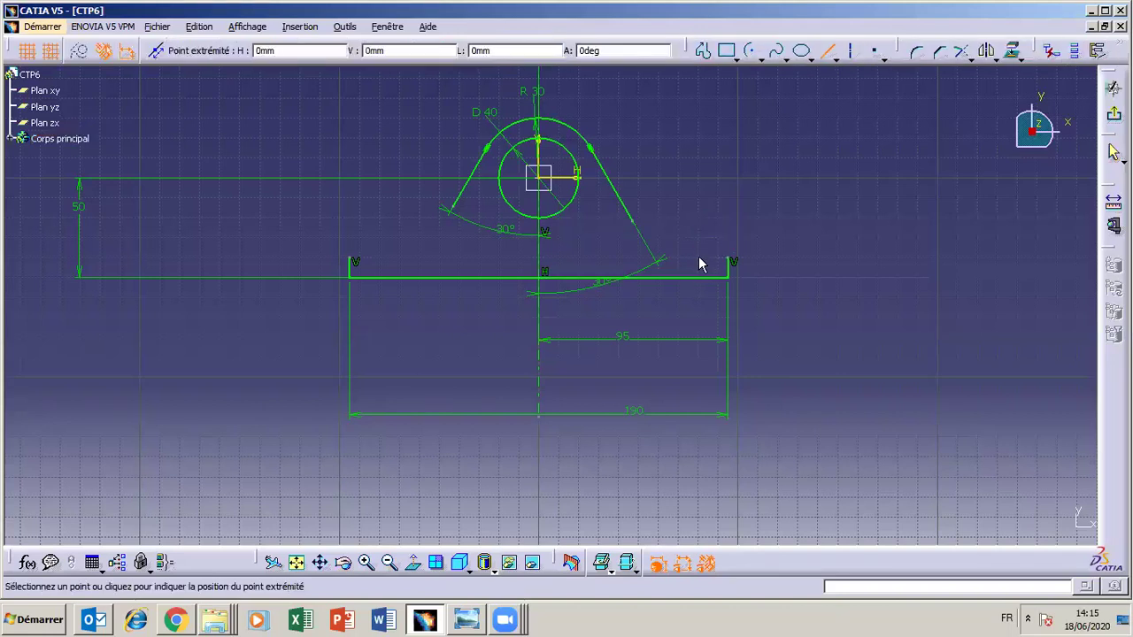
pyautogui.click(639, 260)
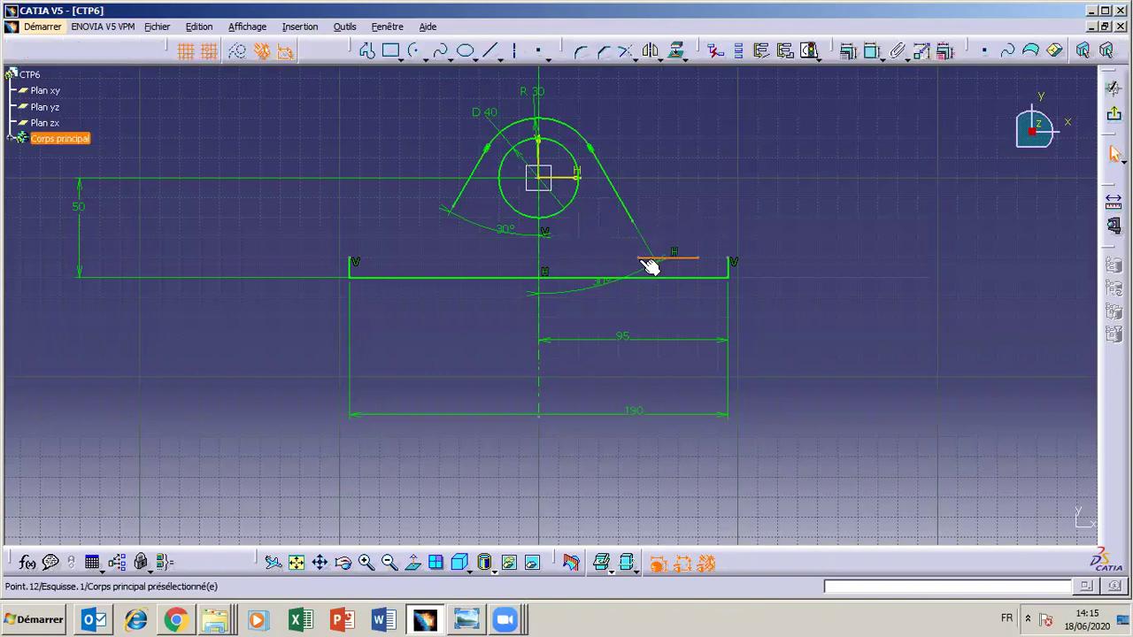
pyautogui.click(490, 50)
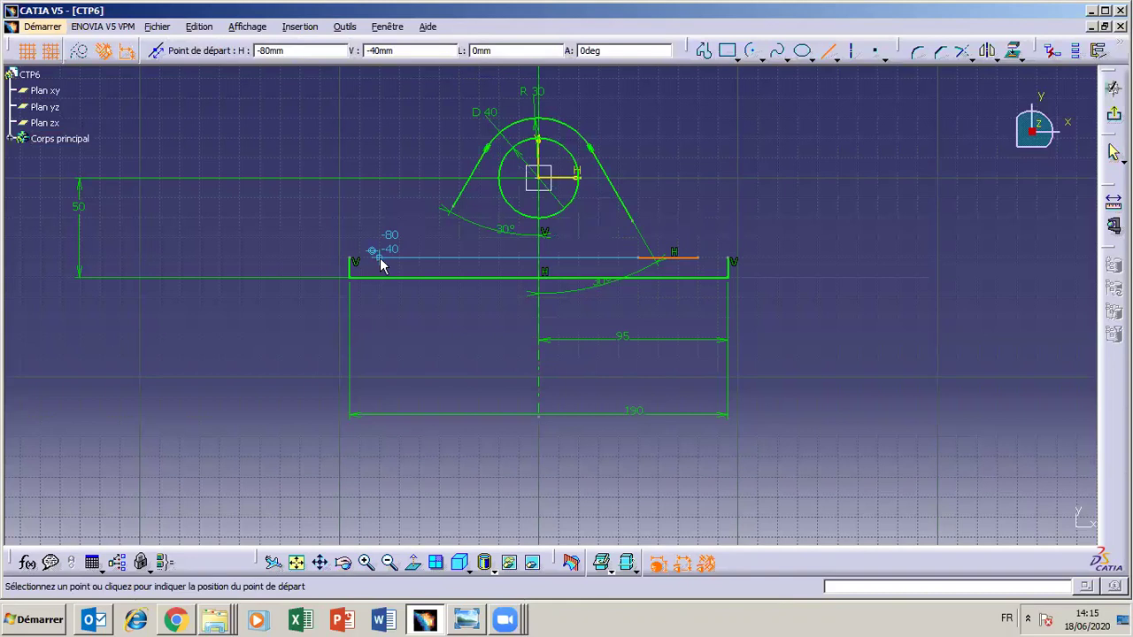
pyautogui.click(383, 261)
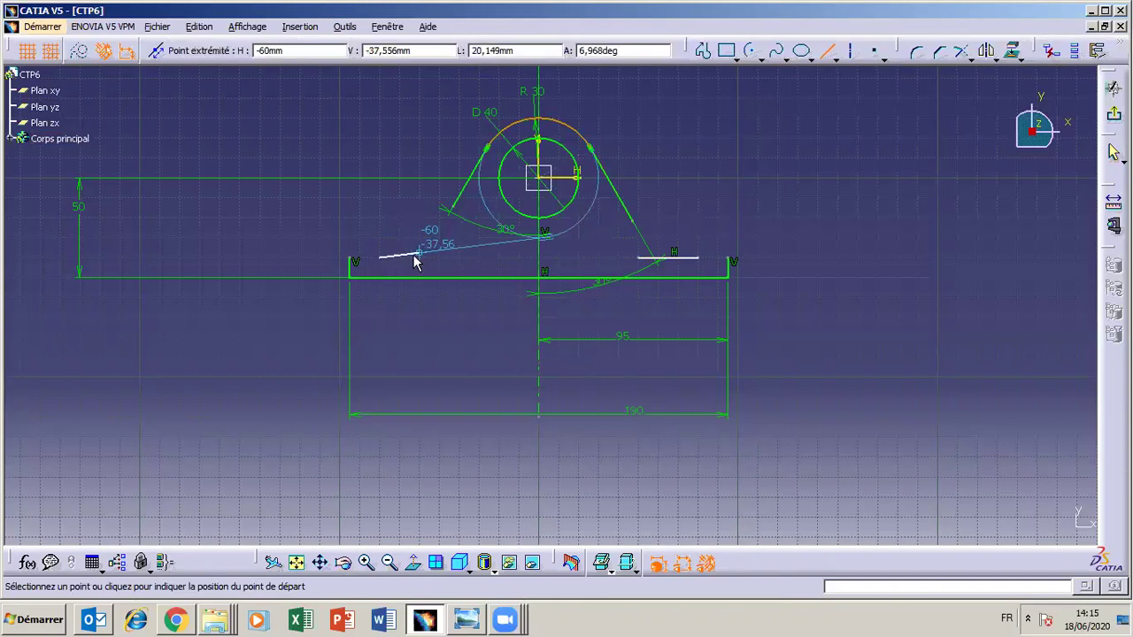
pyautogui.click(416, 262)
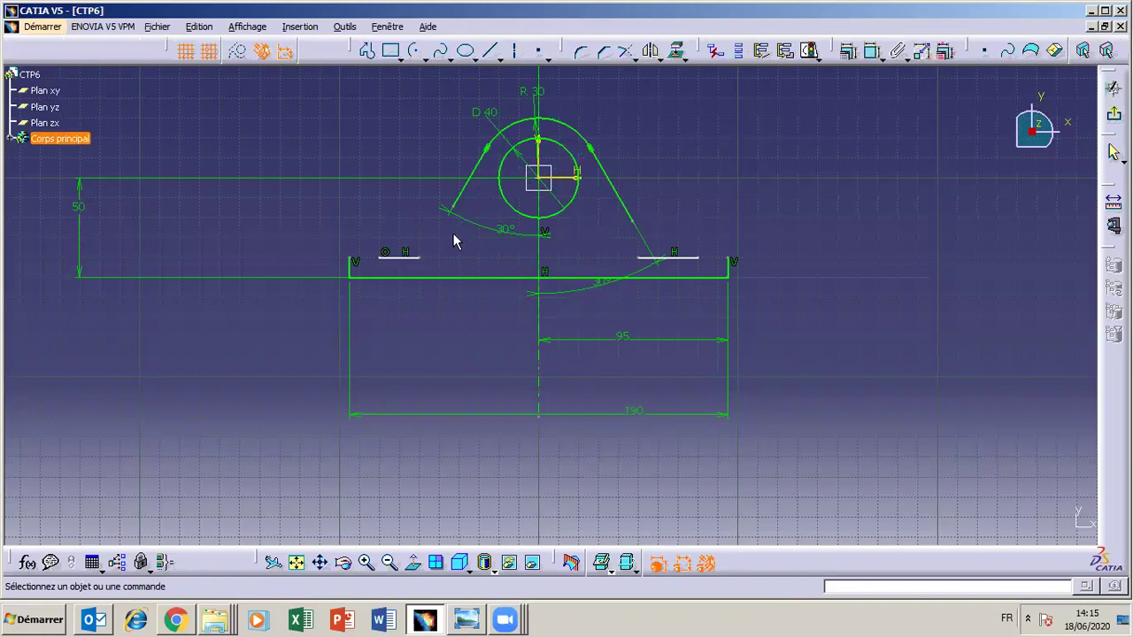
# Consult the TP6 drawing, then join the left slanted line's lower end to the left upper flange line with a three-point arc, radius about 19 mm.
pyautogui.click(469, 621)
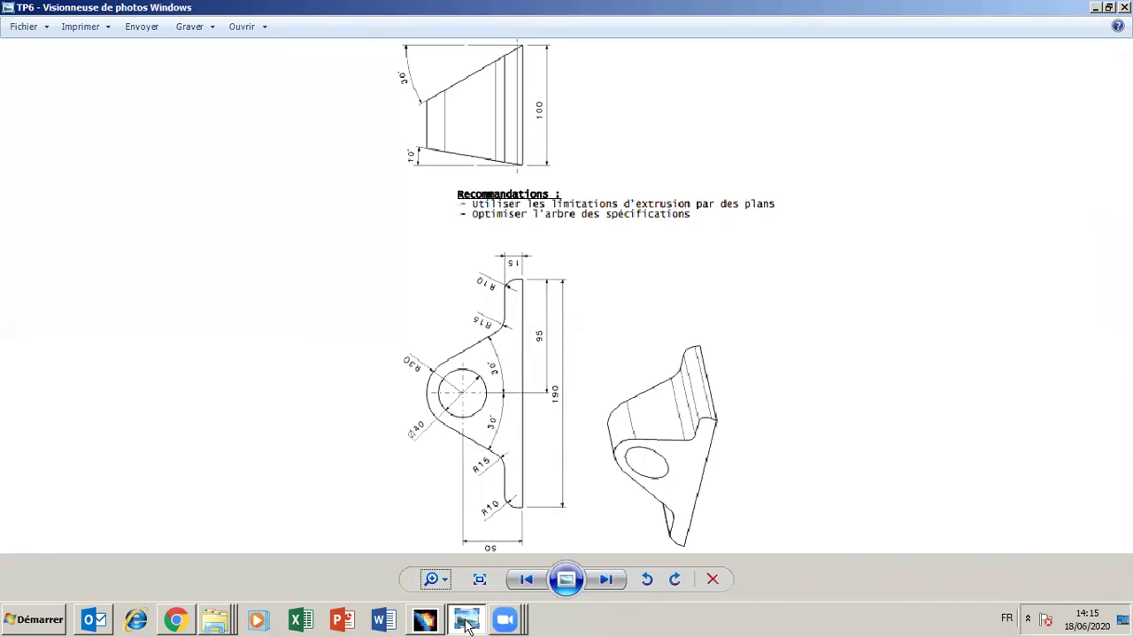
pyautogui.moveTo(467, 624)
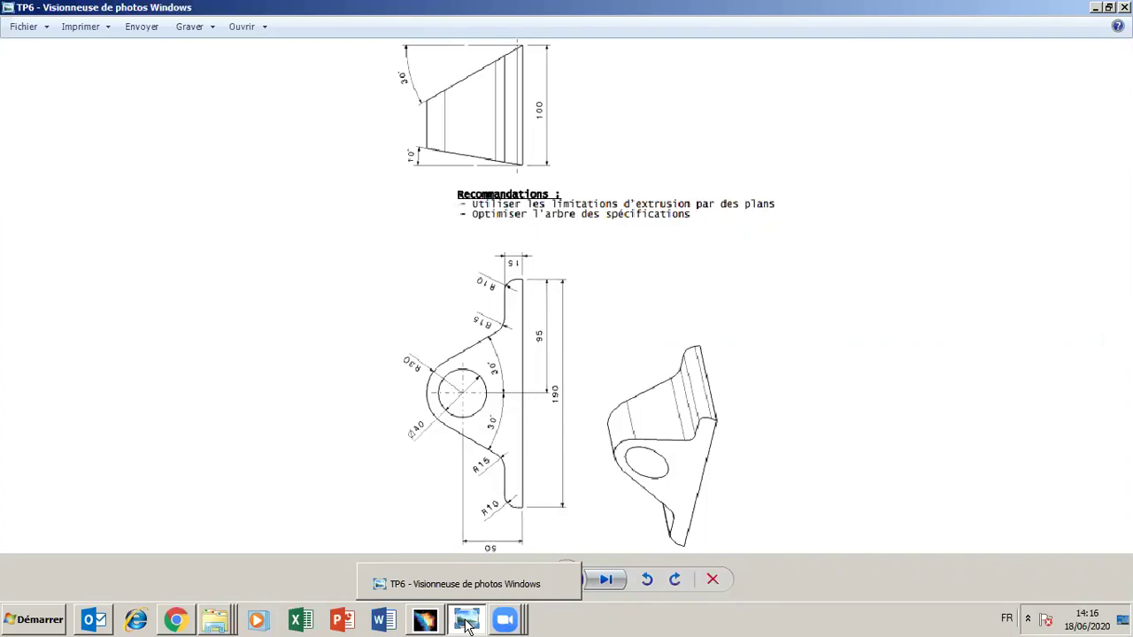
pyautogui.click(467, 623)
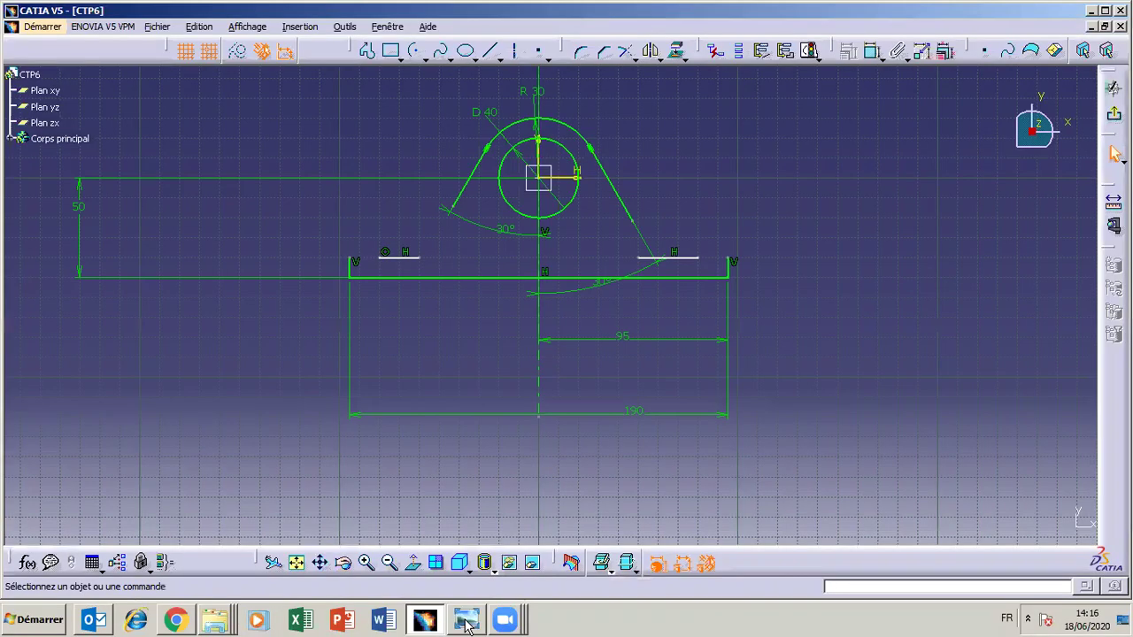
pyautogui.click(474, 624)
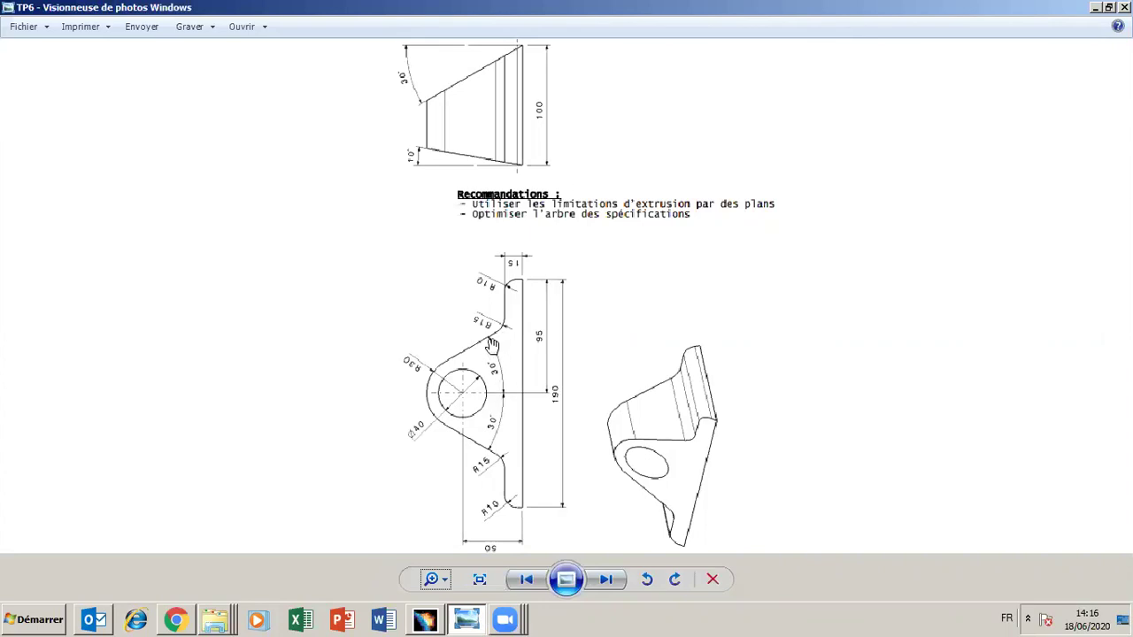
pyautogui.click(465, 622)
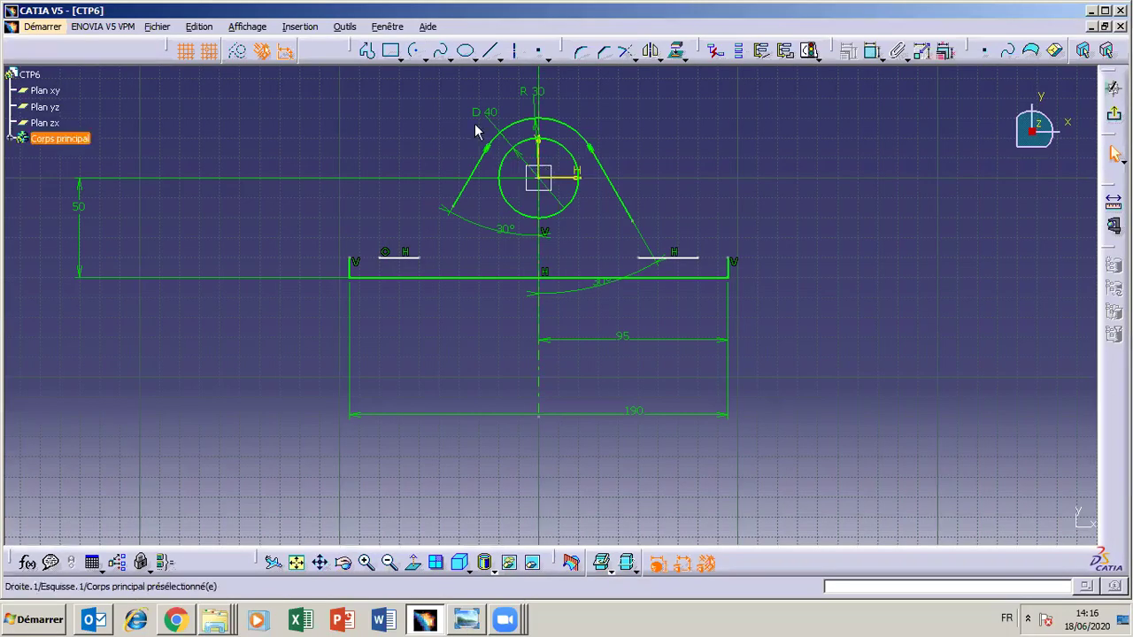
pyautogui.click(422, 55)
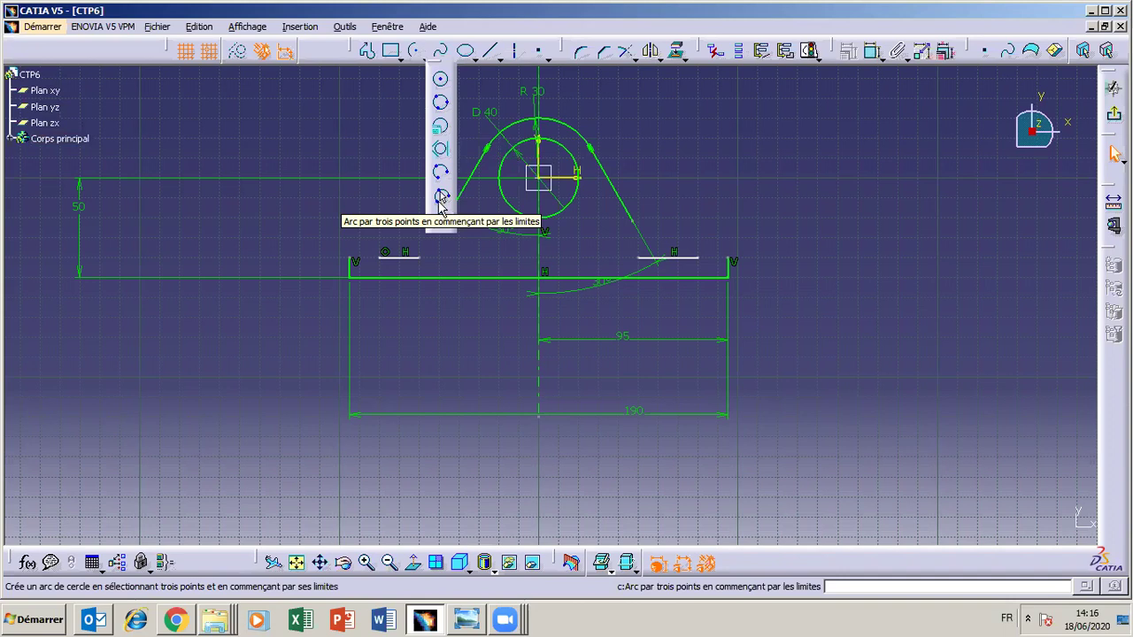
pyautogui.click(442, 198)
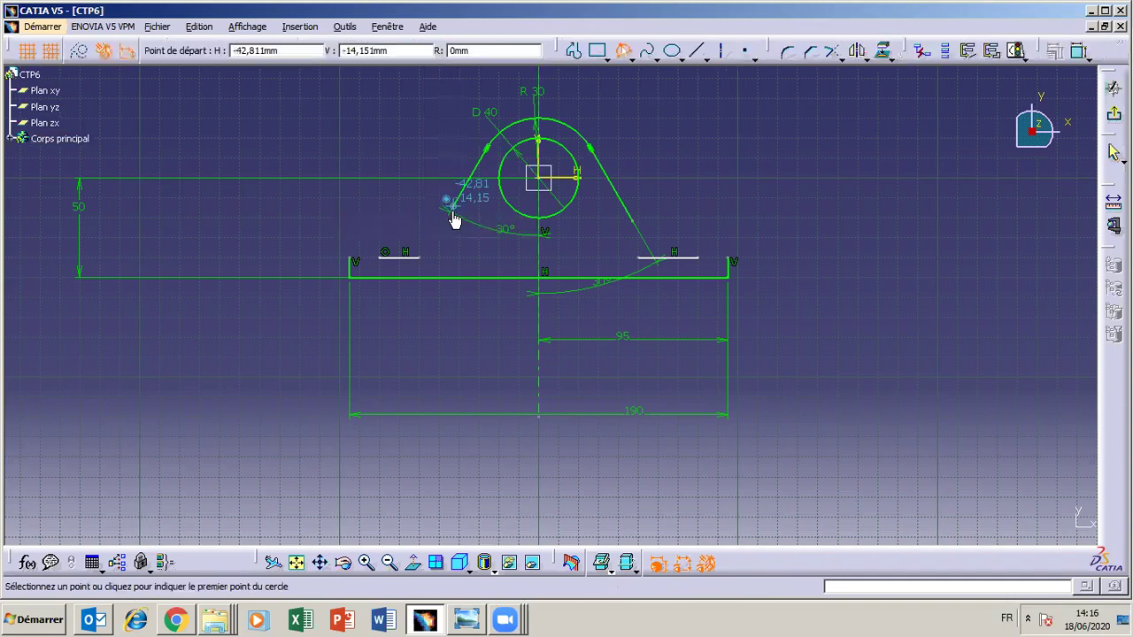
pyautogui.click(453, 207)
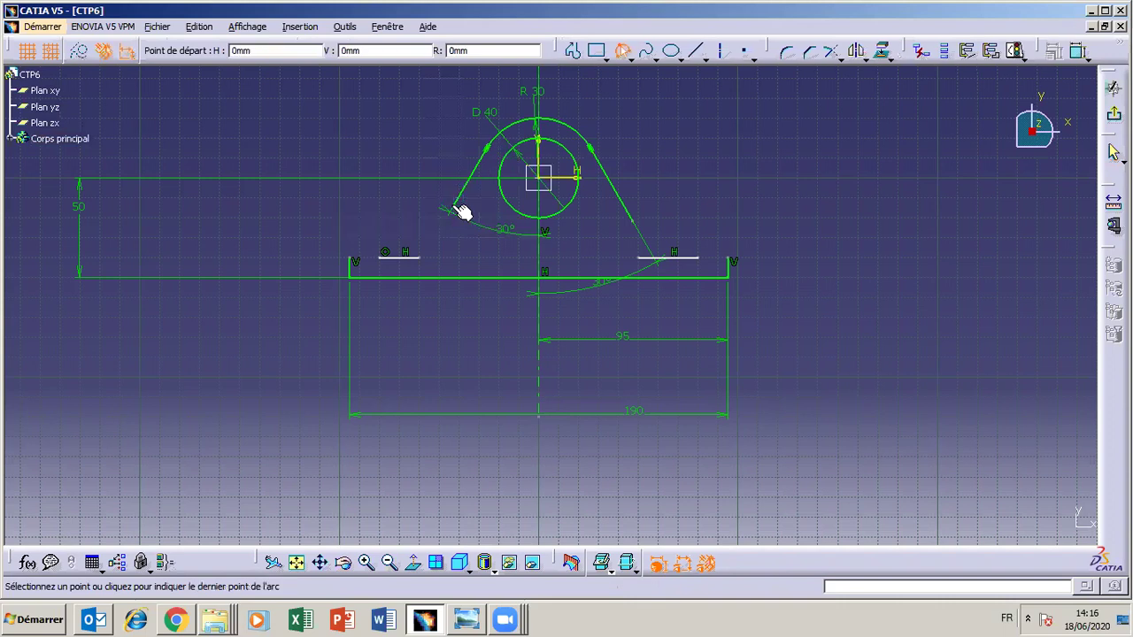
pyautogui.click(423, 258)
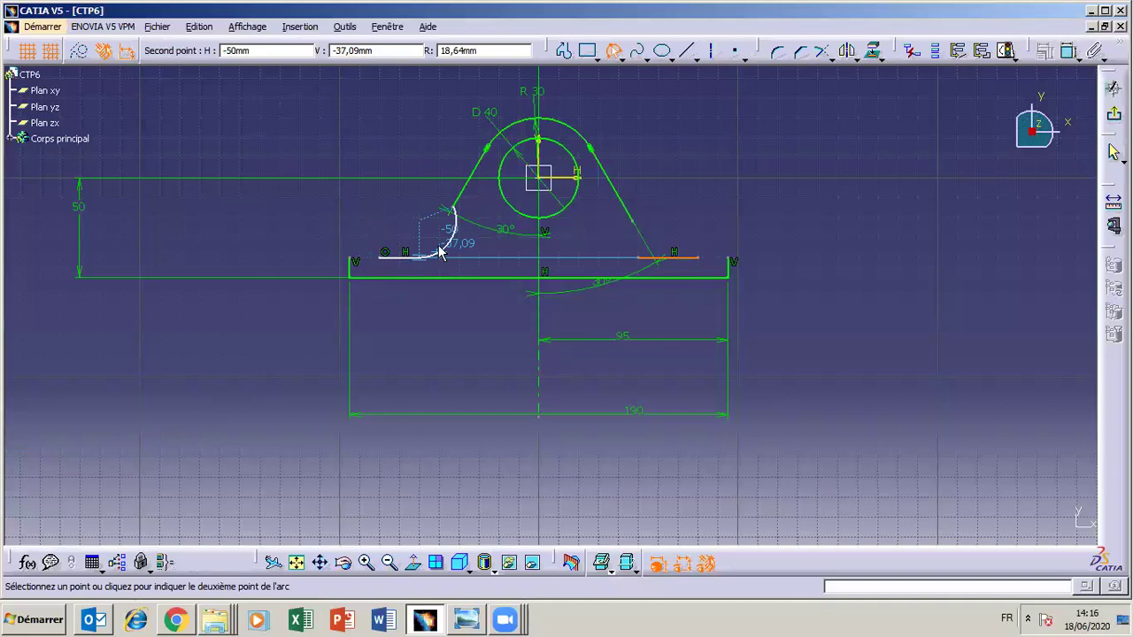
pyautogui.click(440, 252)
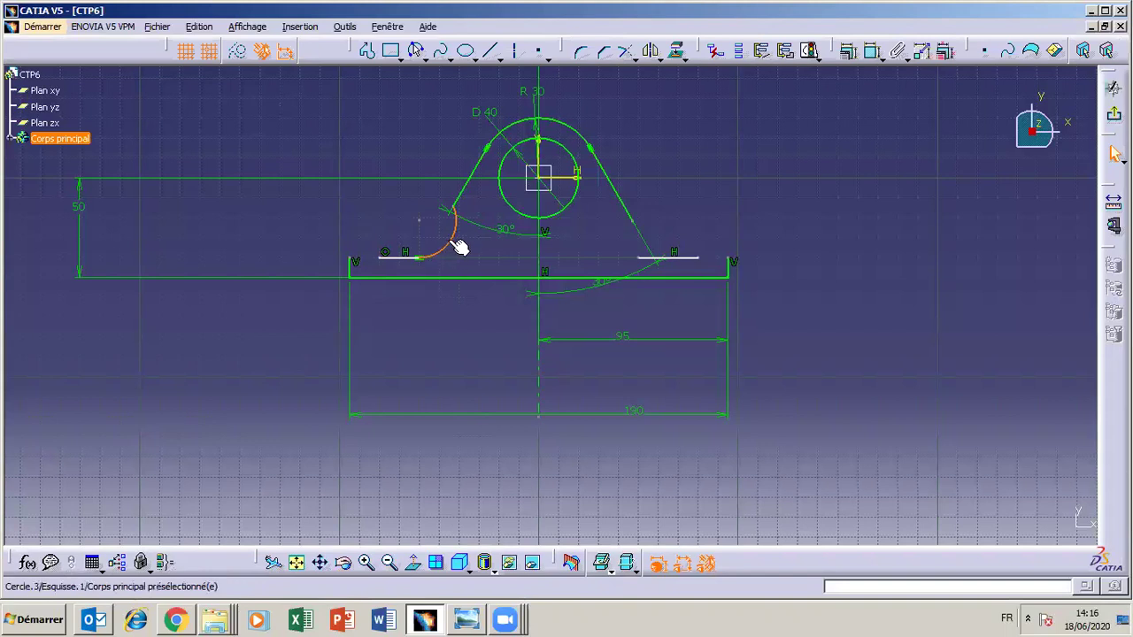
# Make the left fillet arc tangent to the left slanted line.
pyautogui.click(469, 177)
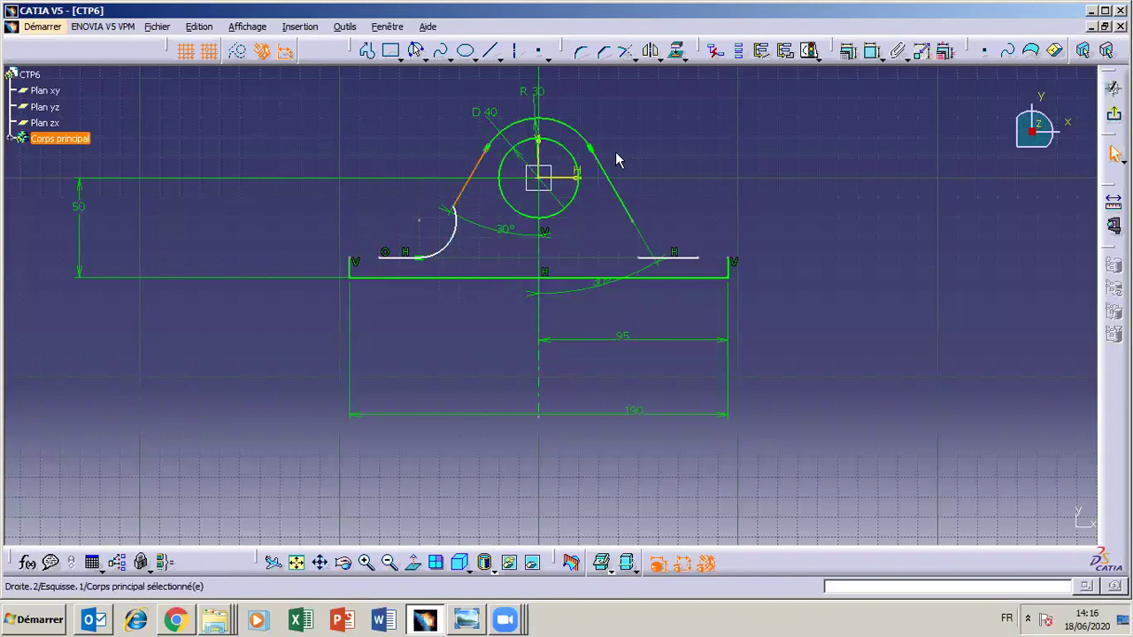
pyautogui.keyDown('ctrl'); pyautogui.click(460, 235); pyautogui.keyUp('ctrl')
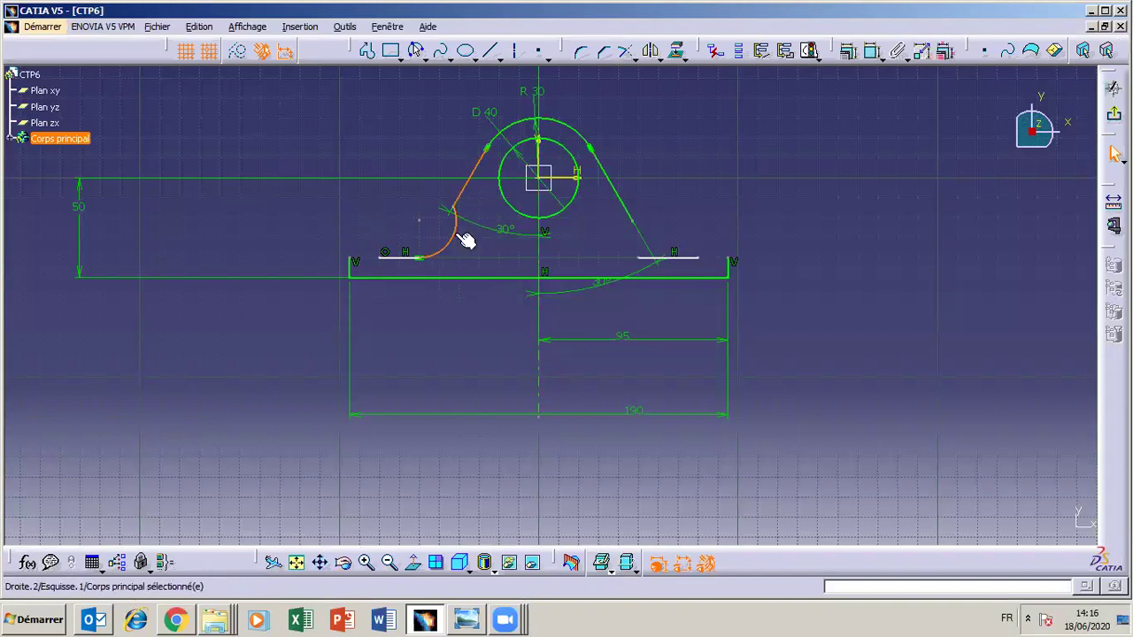
pyautogui.click(845, 50)
pyautogui.click(715, 424)
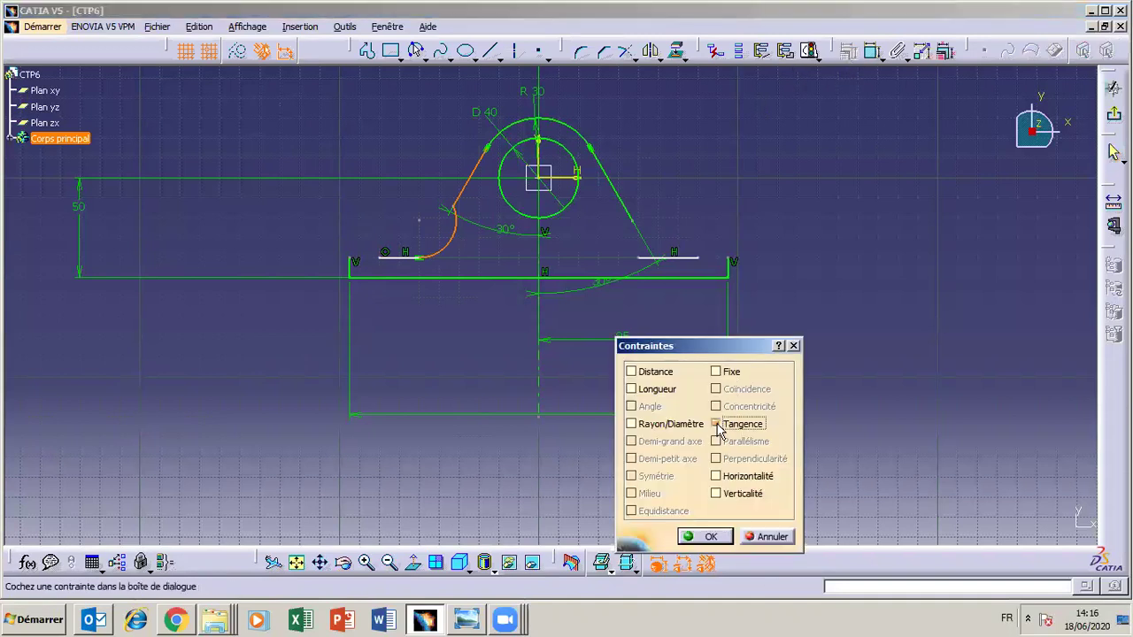
pyautogui.click(699, 534)
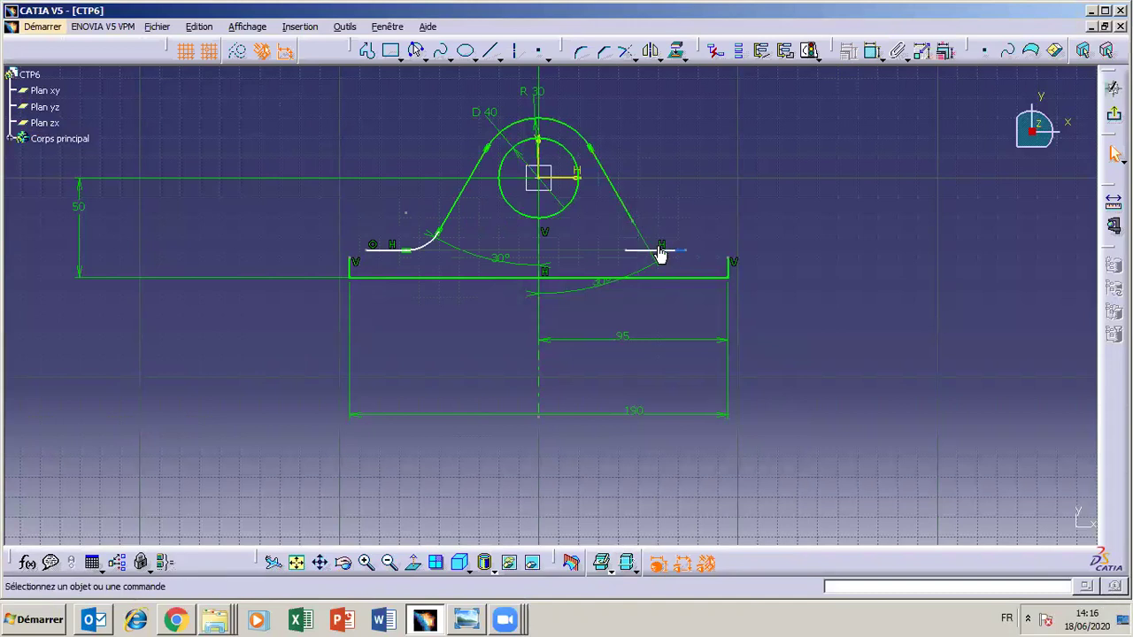
# Shift the right upper flange line outward, then join it to the right slanted line's lower end with a three-point arc, radius about 13 mm.
pyautogui.moveTo(647, 251); pyautogui.dragTo(671, 253)
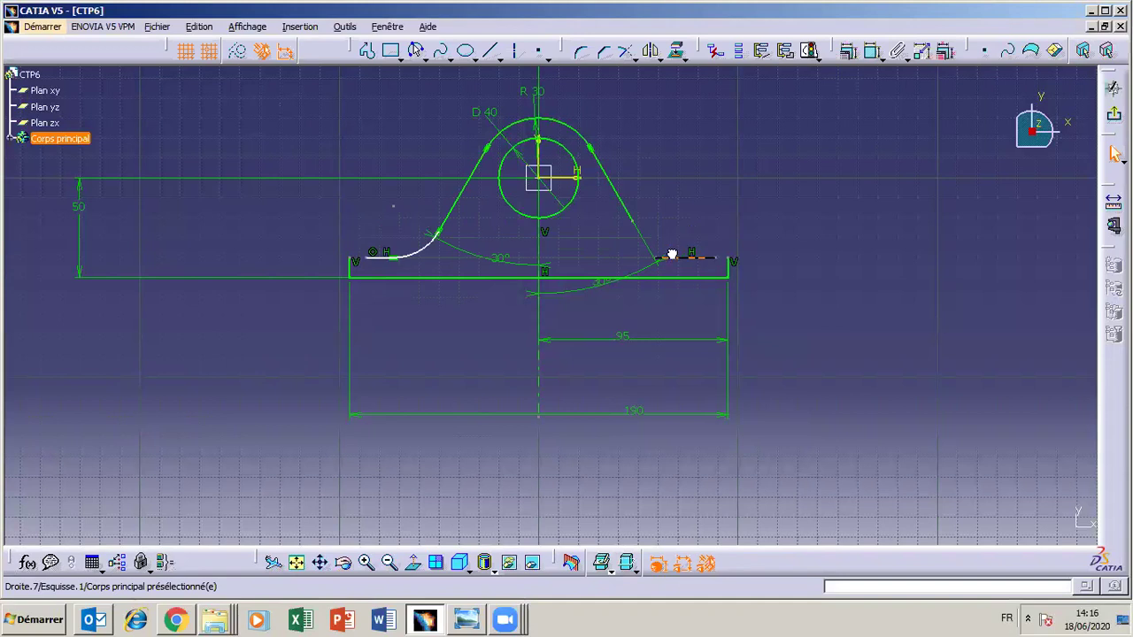
pyautogui.click(671, 258)
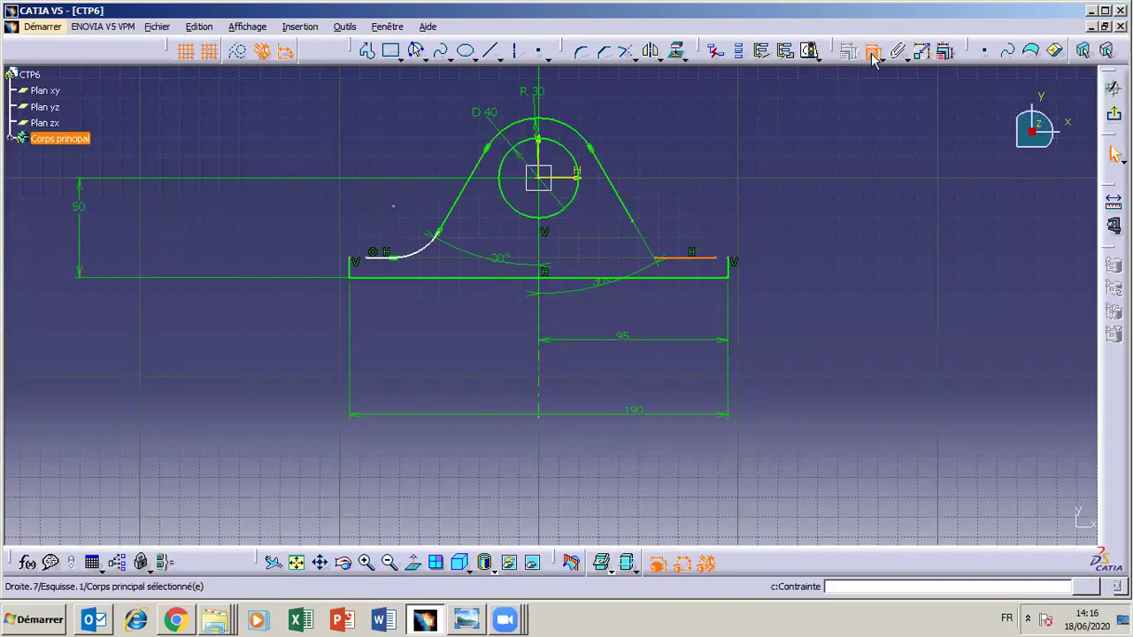
pyautogui.click(677, 181)
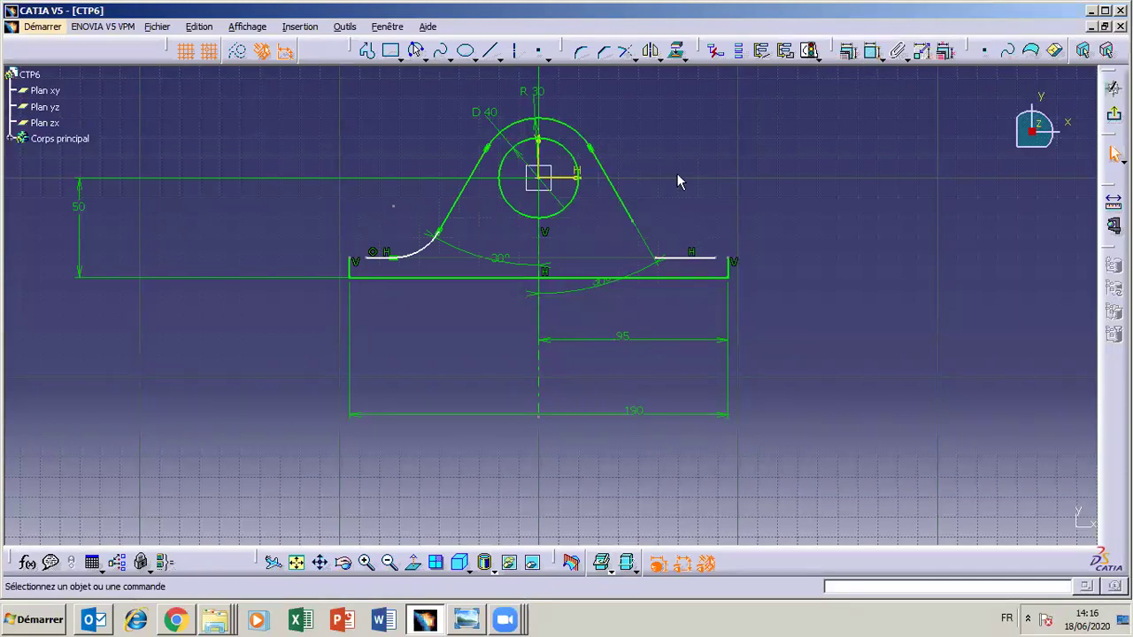
pyautogui.click(416, 51)
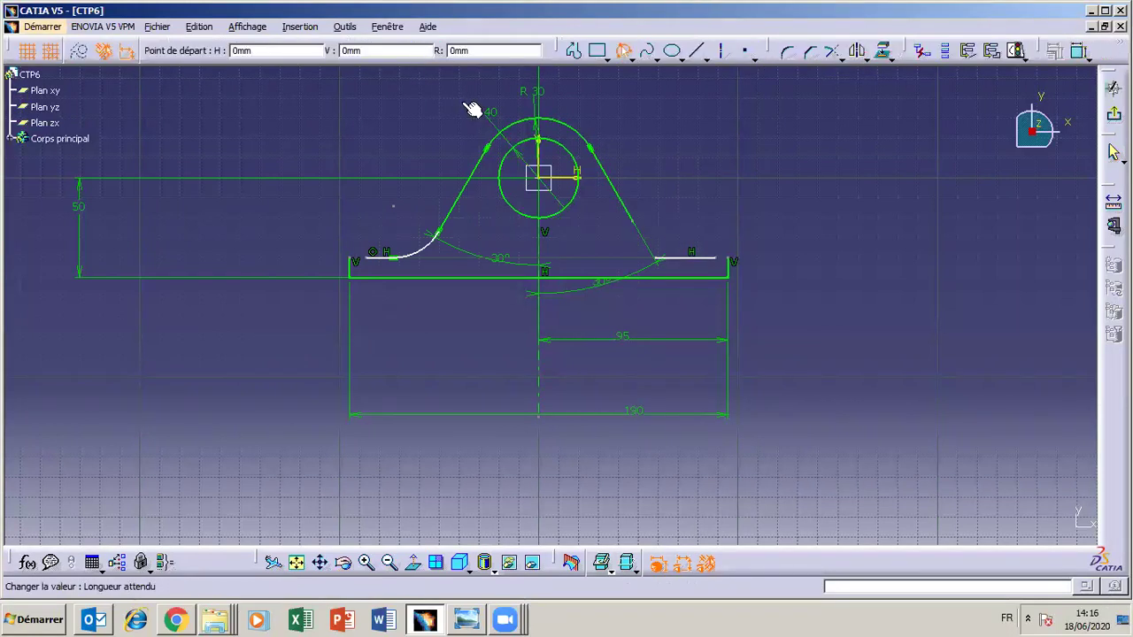
pyautogui.click(645, 230)
pyautogui.click(665, 260)
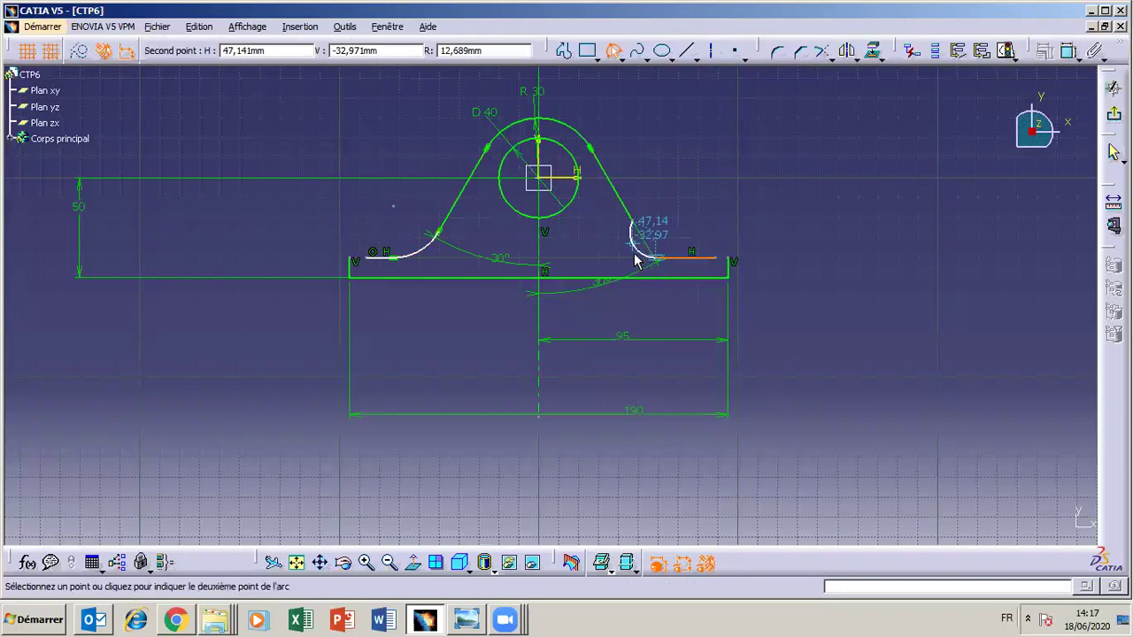
pyautogui.click(635, 260)
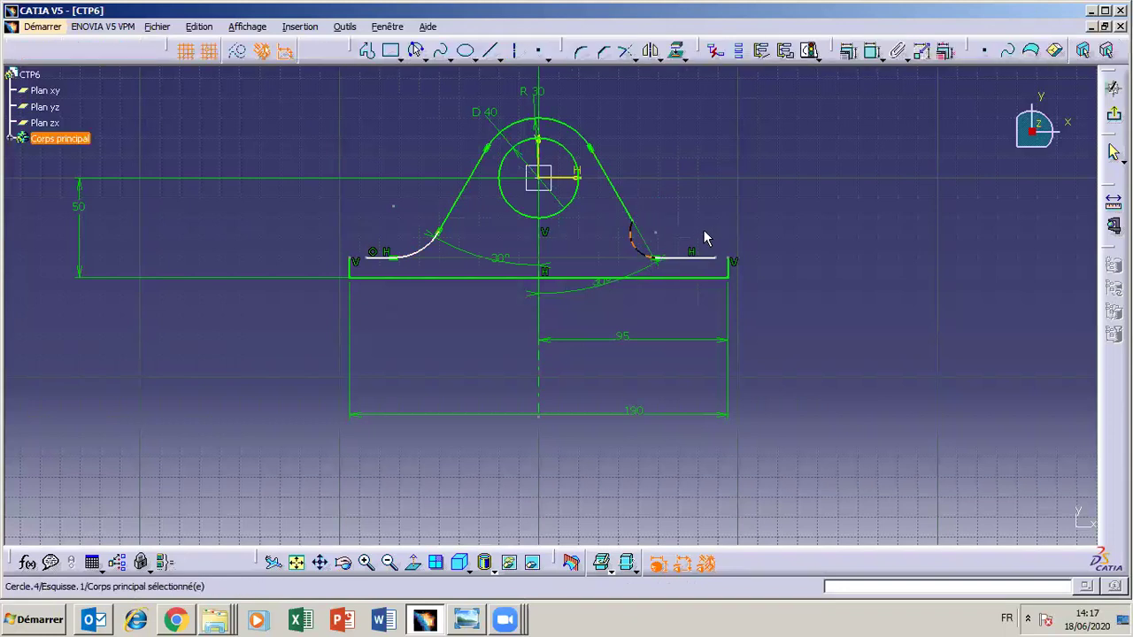
# Make the right fillet arc tangent to the right slanted line.
pyautogui.click(646, 237)
pyautogui.keyDown('ctrl'); pyautogui.click(631, 216); pyautogui.keyUp('ctrl')
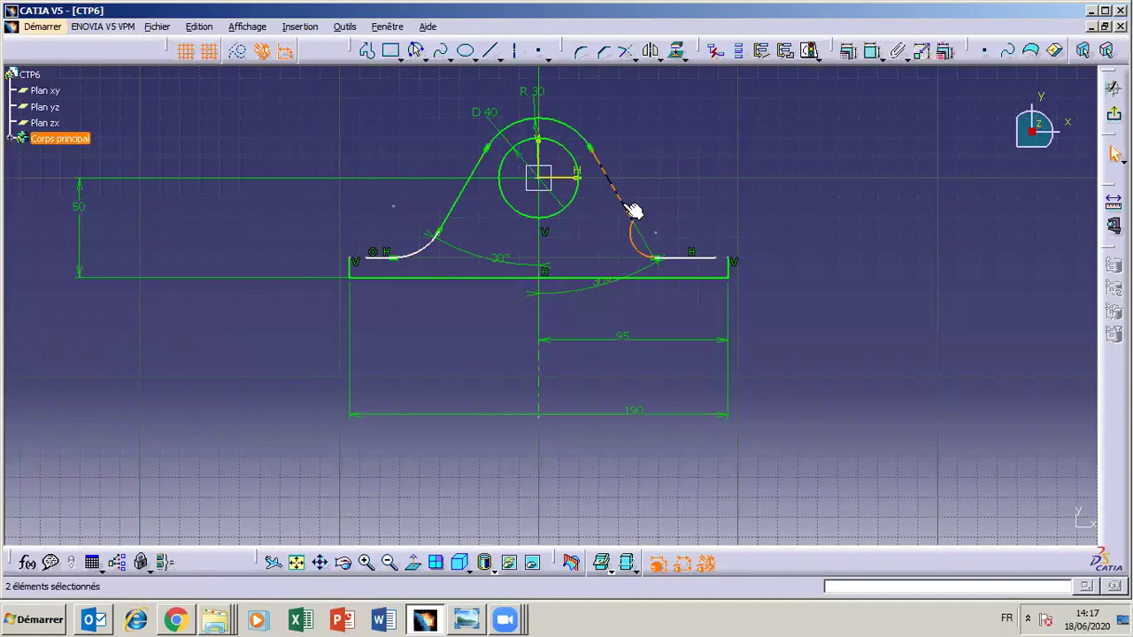
pyautogui.click(846, 51)
pyautogui.click(716, 425)
pyautogui.click(708, 536)
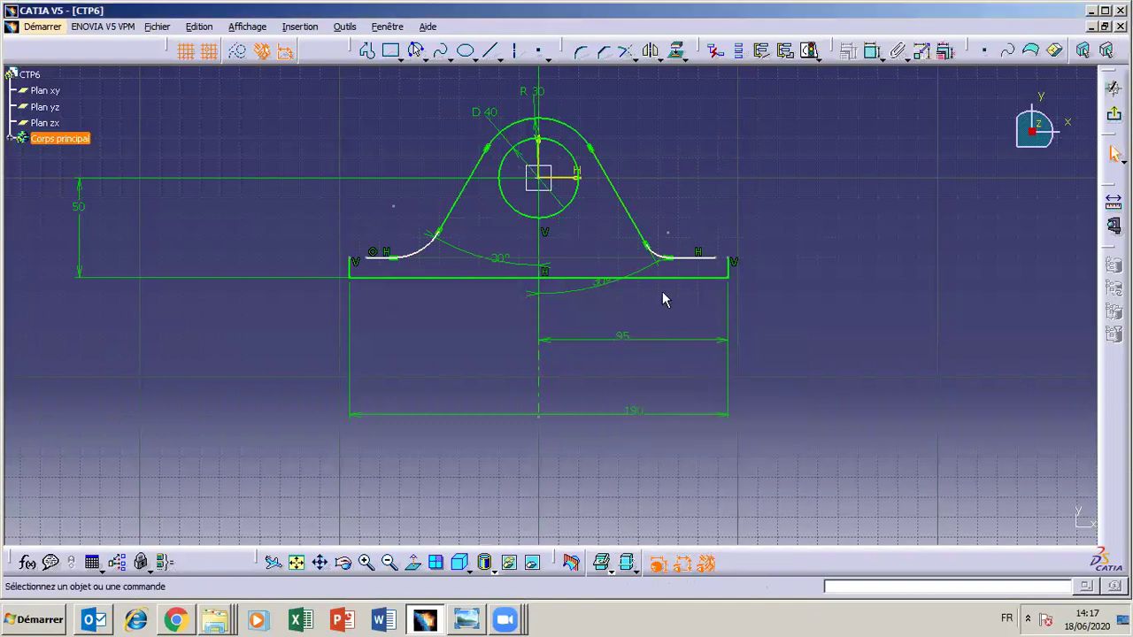
# Make the left fillet arc tangent to the left upper flange line, keeping that line's horizontal constraint.
pyautogui.click(403, 258)
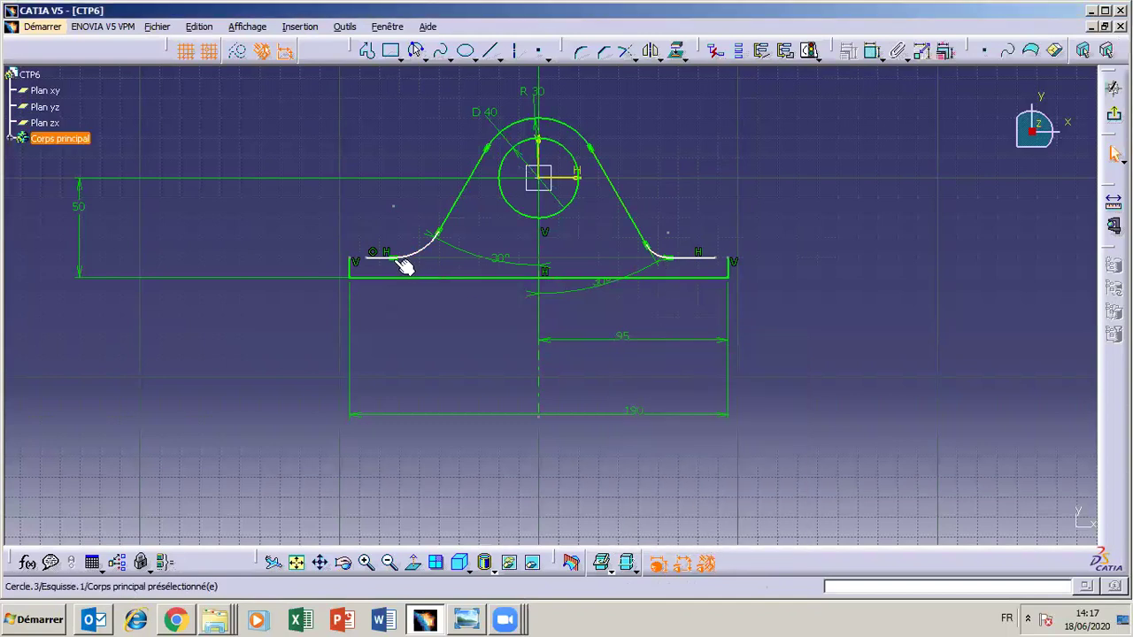
pyautogui.keyDown('ctrl'); pyautogui.click(430, 252); pyautogui.keyUp('ctrl')
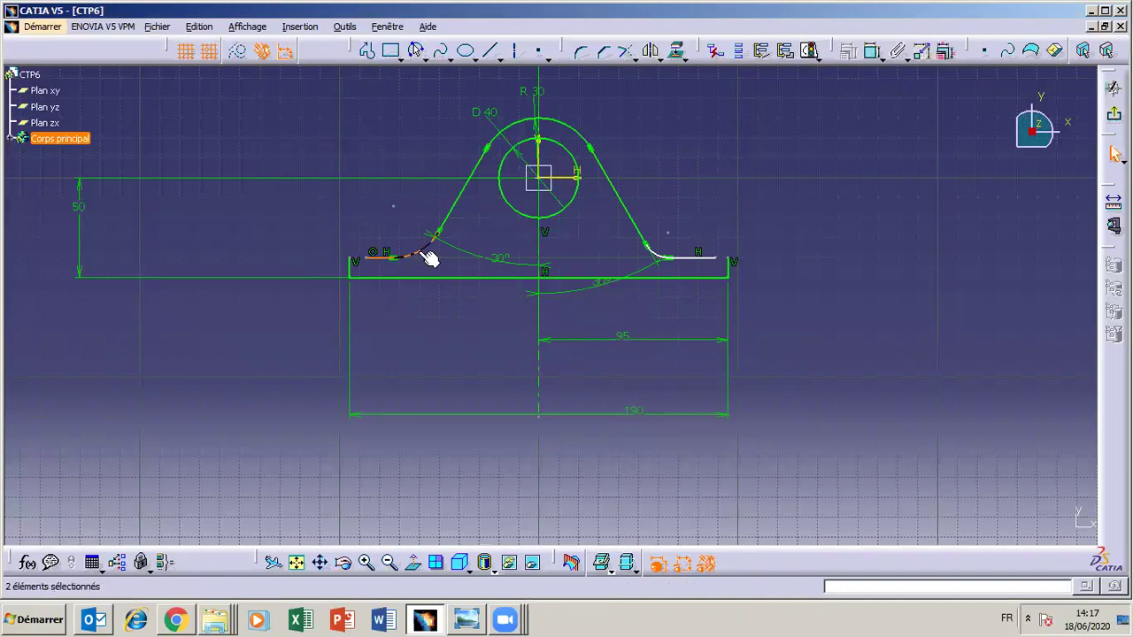
pyautogui.click(870, 49)
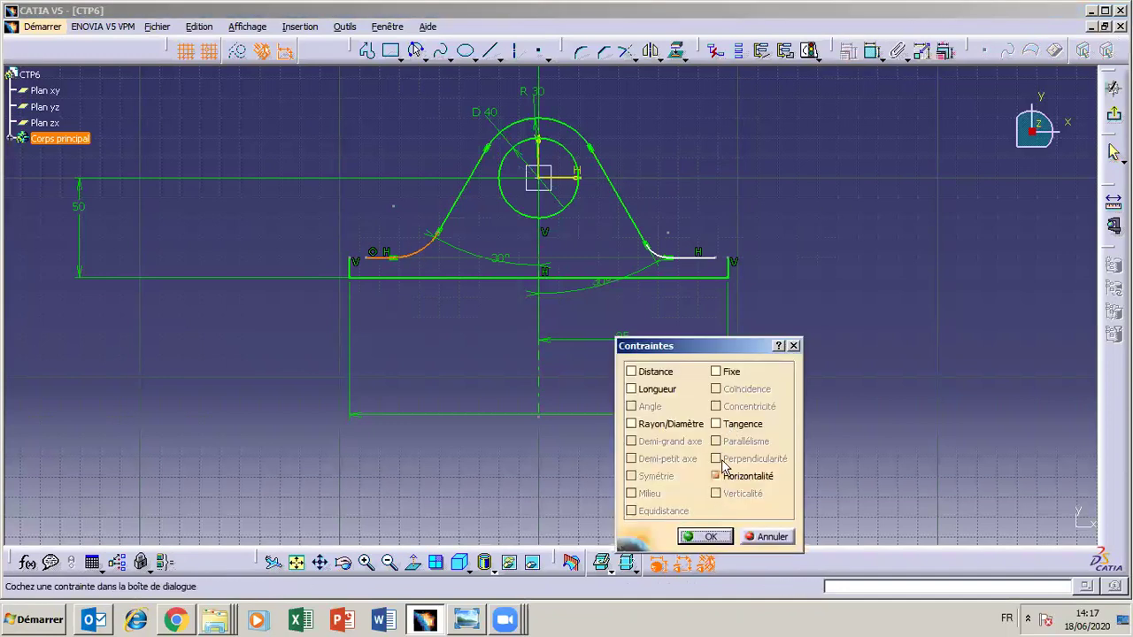
pyautogui.click(715, 425)
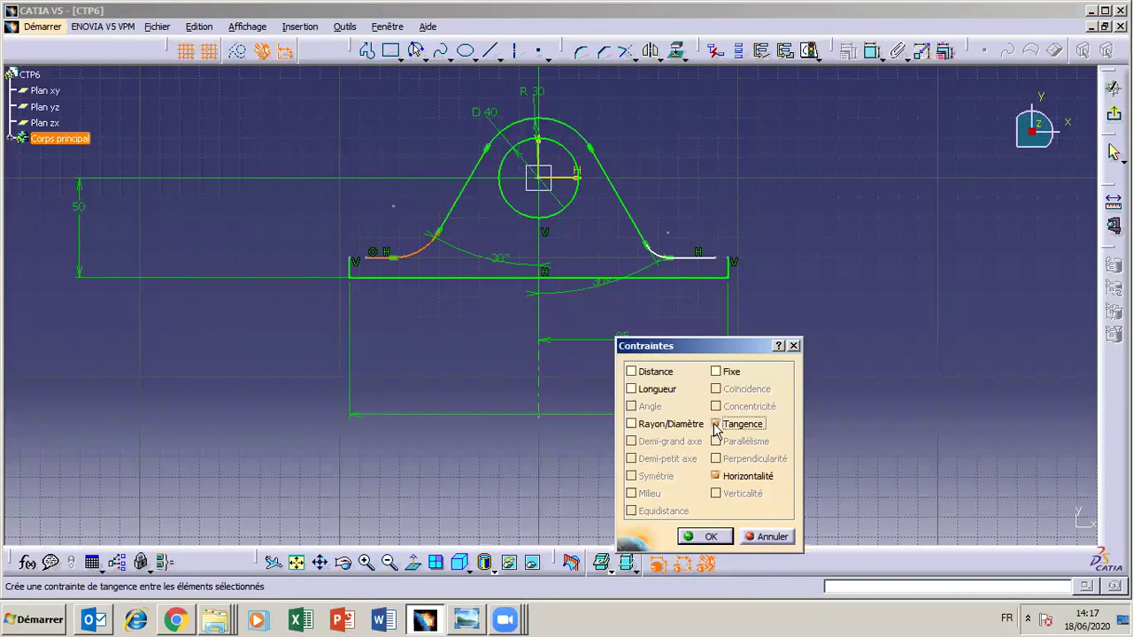
pyautogui.click(713, 536)
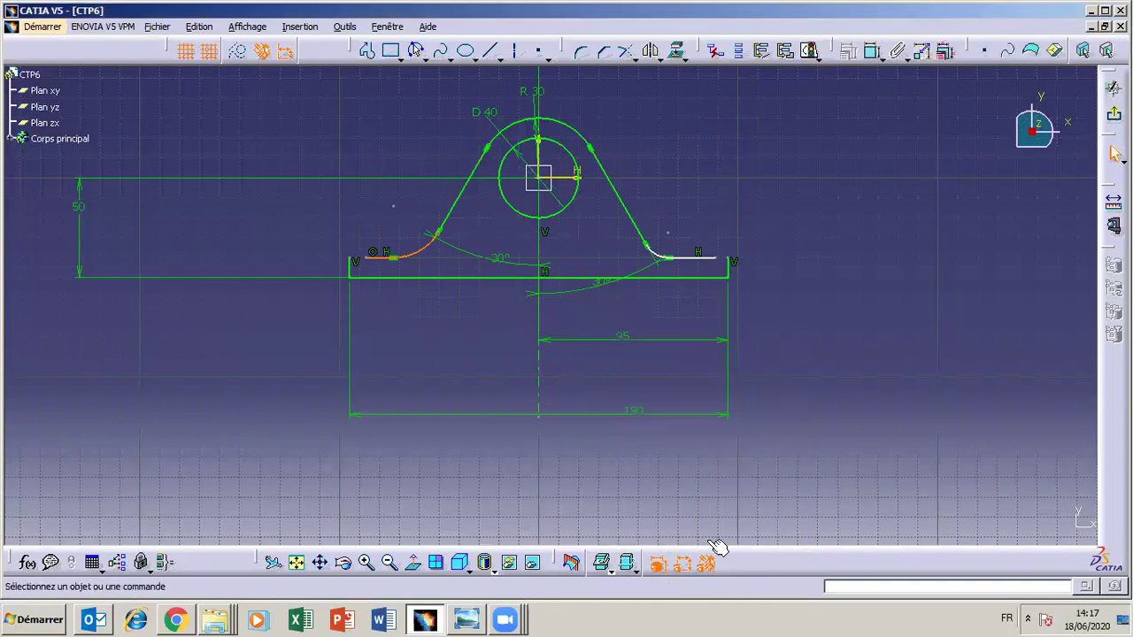
pyautogui.click(799, 438)
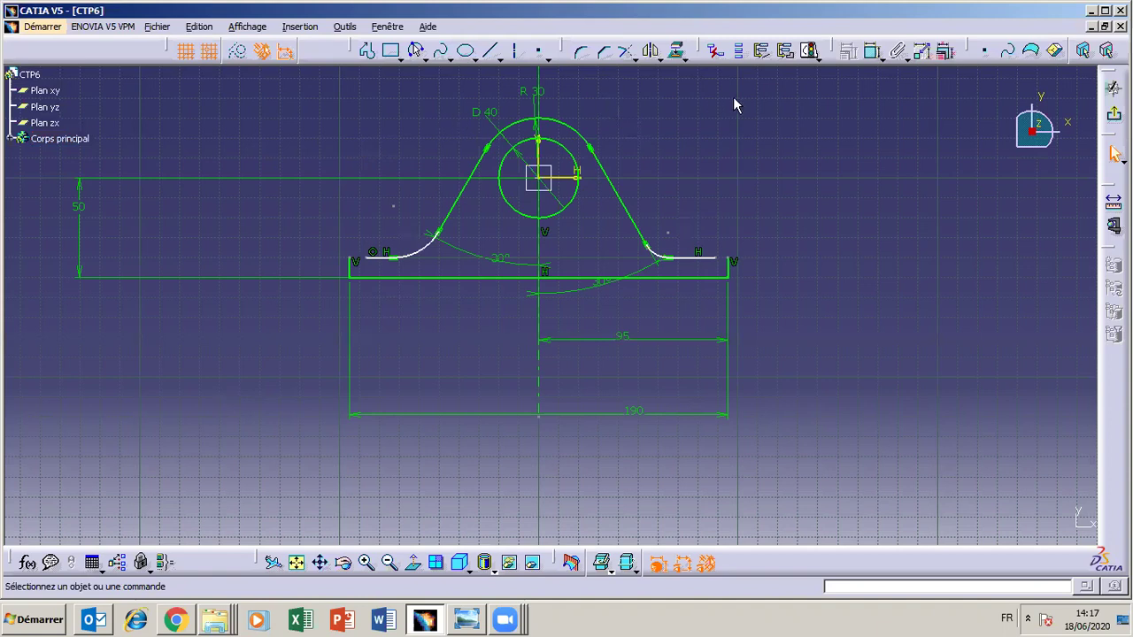
# Dimension the distance between the left upper flange line and the base line, and set it to 15 mm.
pyautogui.click(871, 50)
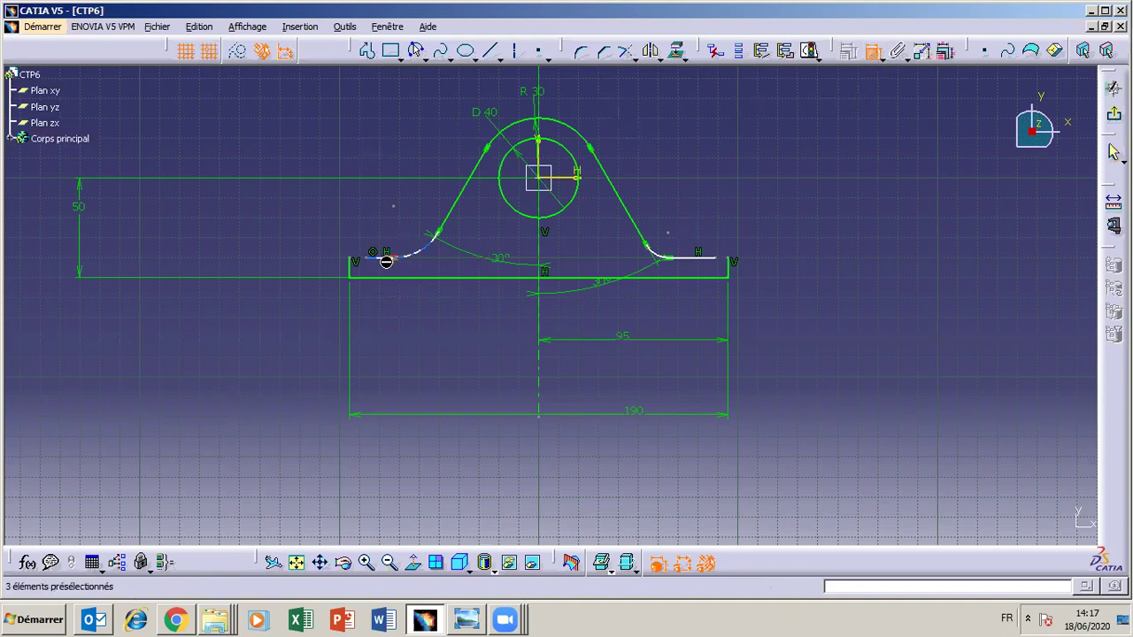
pyautogui.click(379, 257)
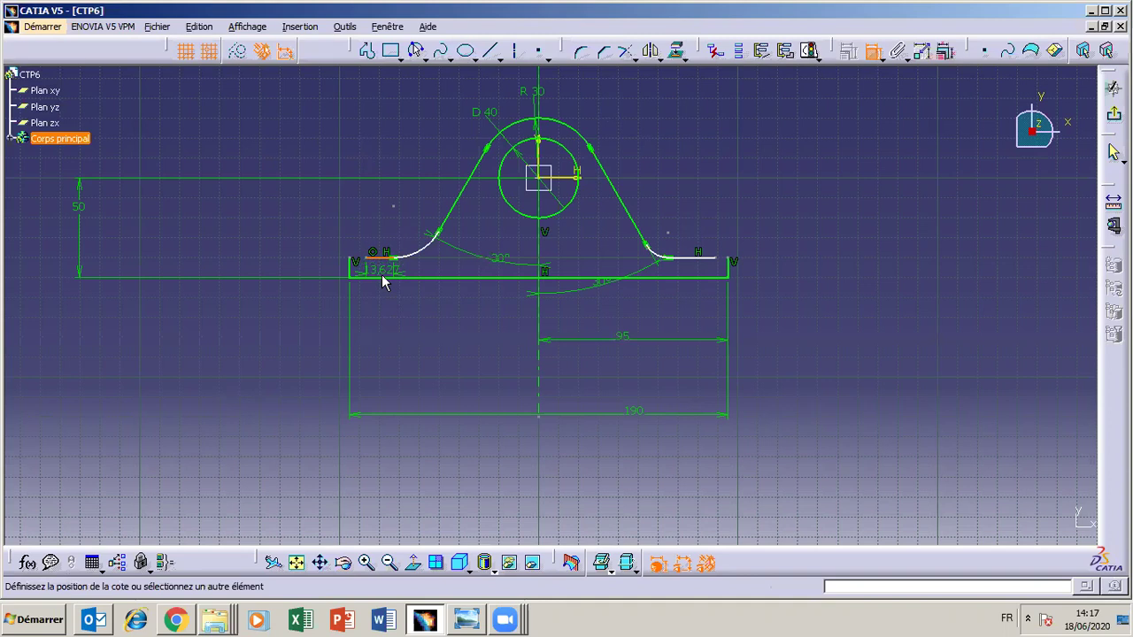
pyautogui.click(381, 278)
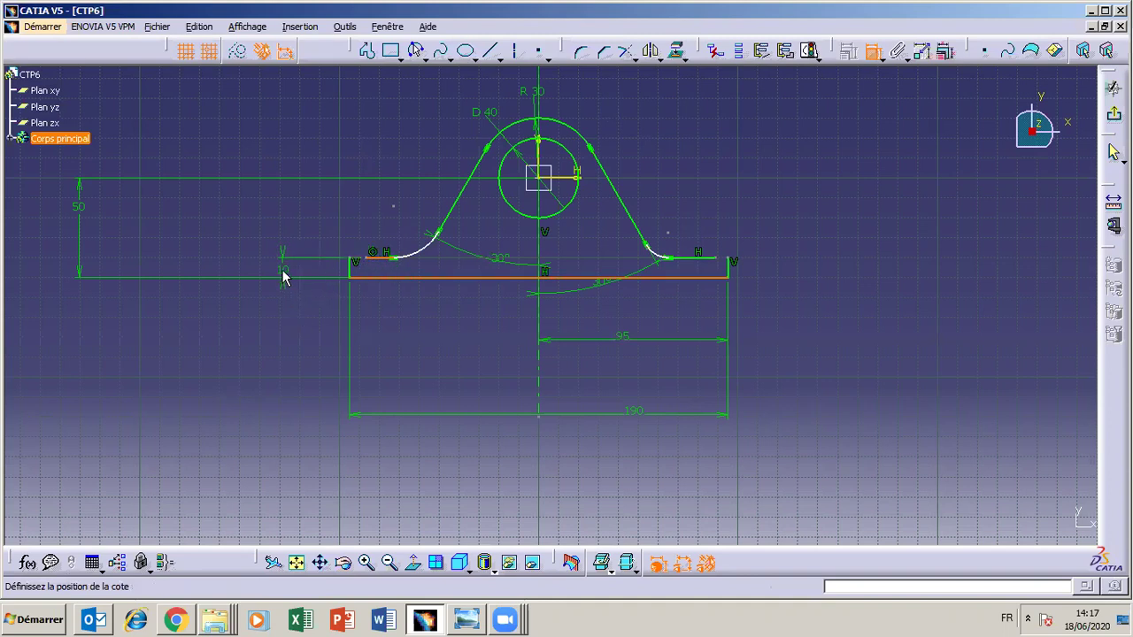
pyautogui.click(285, 275)
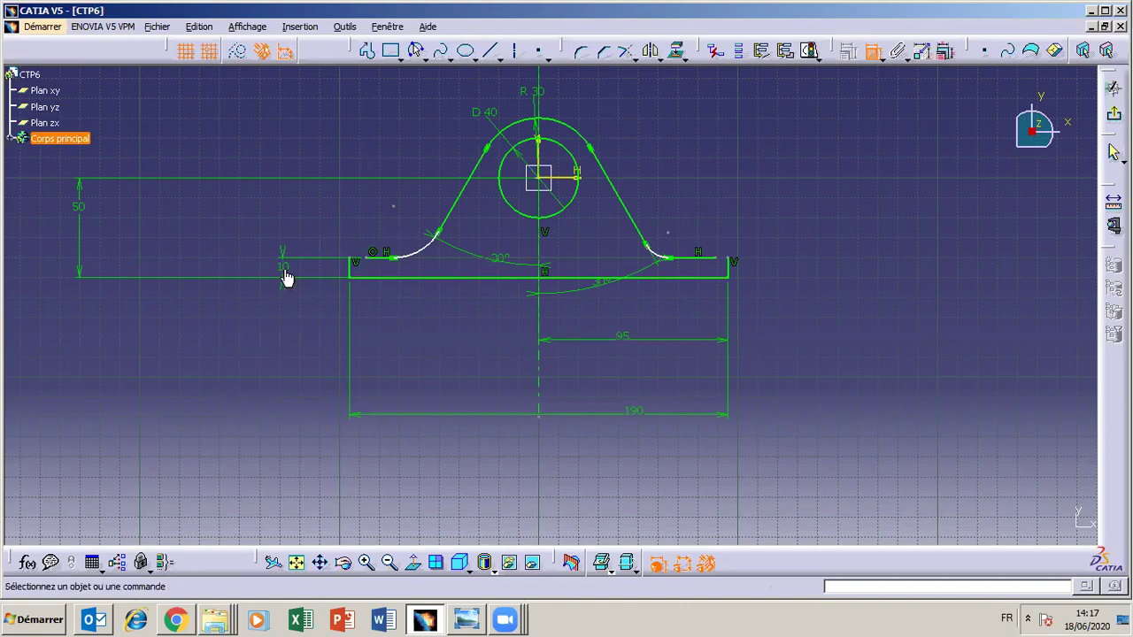
pyautogui.doubleClick(283, 269)
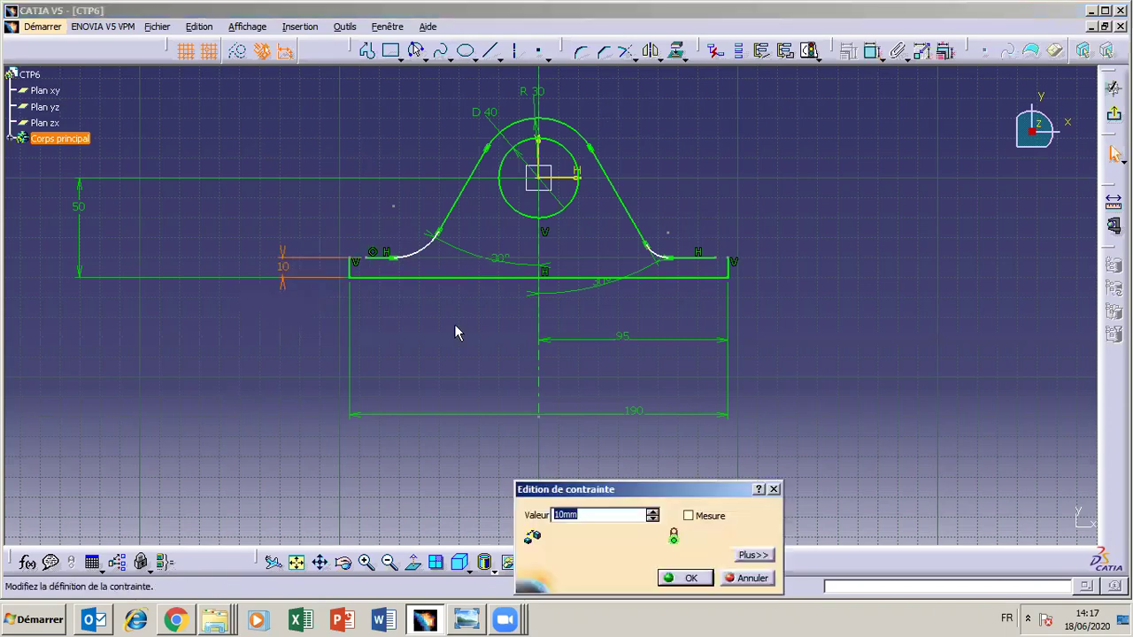
pyautogui.write('15')
pyautogui.press('Return')
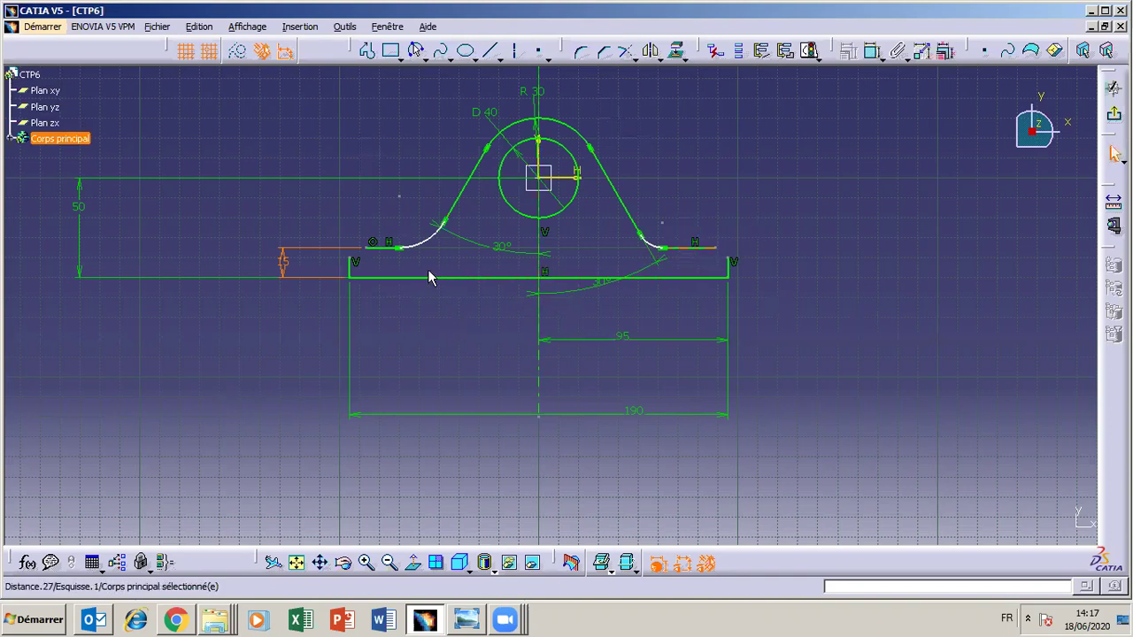
pyautogui.click(373, 242)
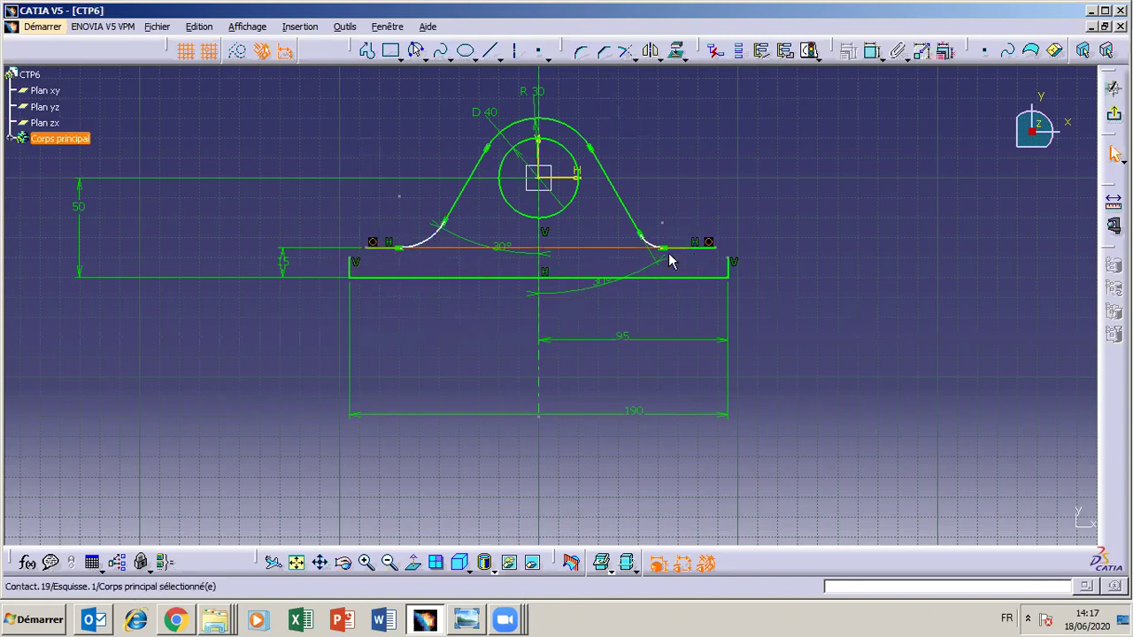
pyautogui.press('Delete')
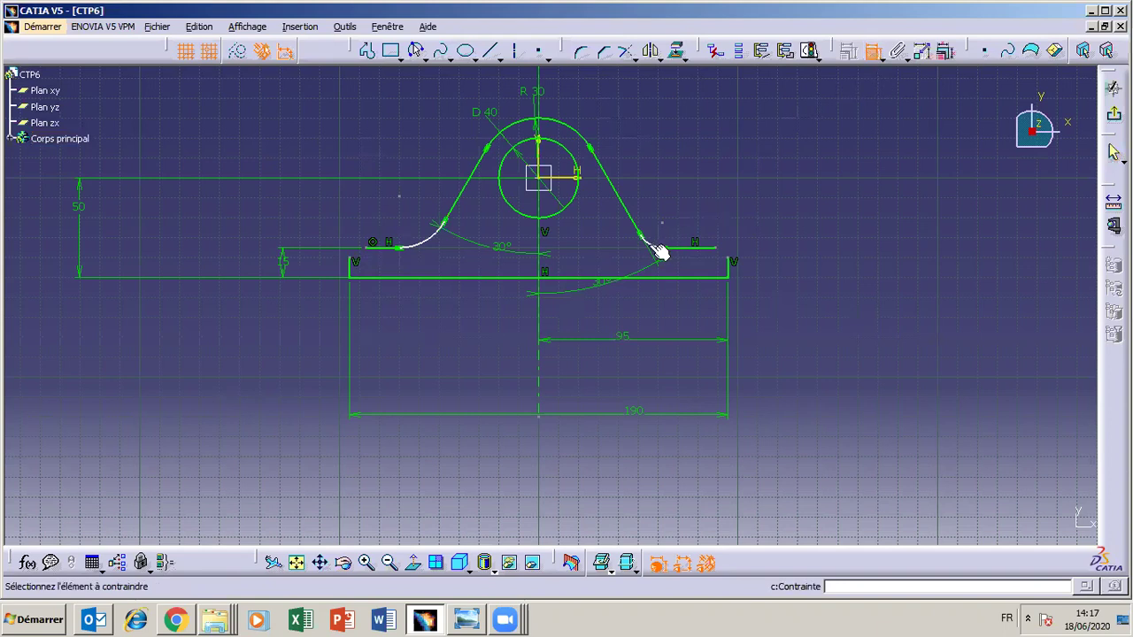
# Dimension the right fillet arc's radius, check the TP6 drawing in the photo viewer, and set the radius to 15 mm.
pyautogui.click(653, 245)
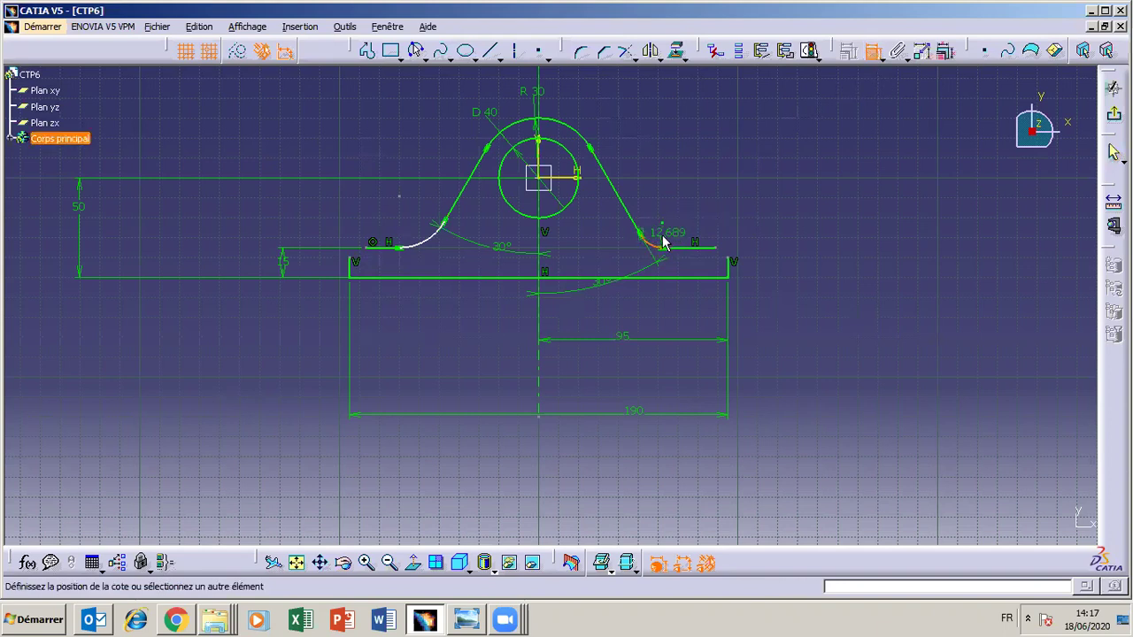
pyautogui.doubleClick(660, 245)
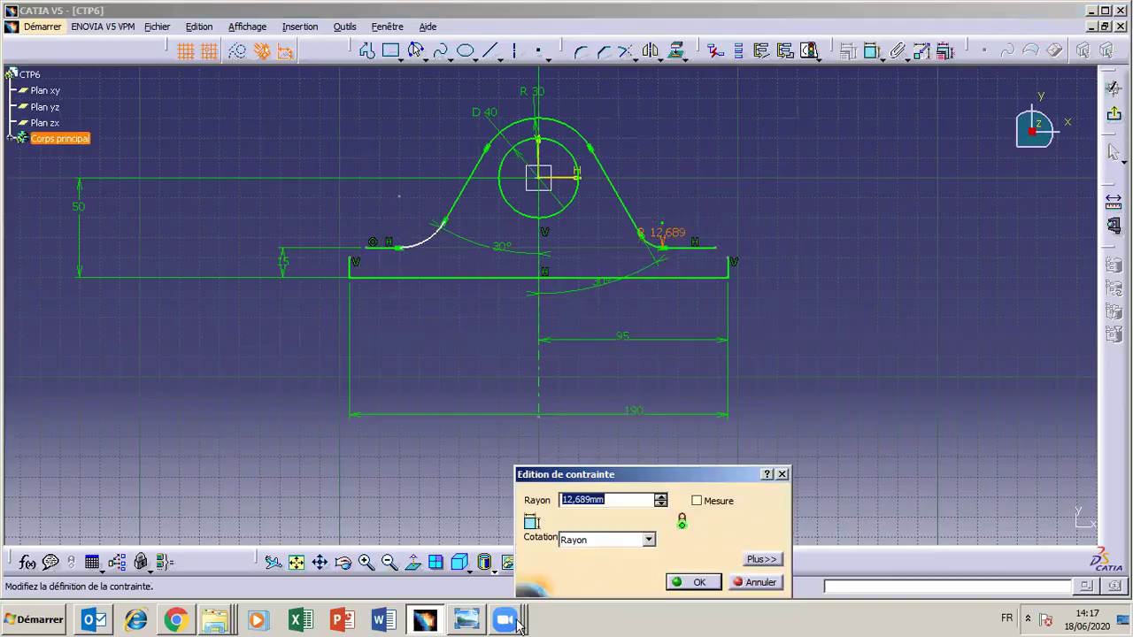
pyautogui.click(474, 621)
pyautogui.click(474, 622)
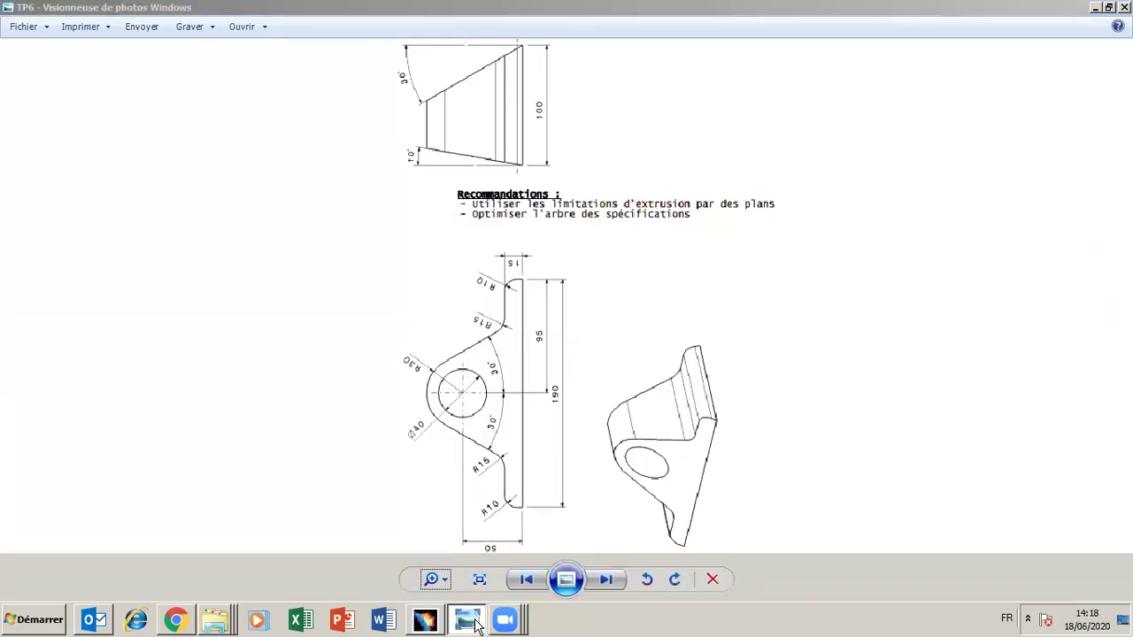
pyautogui.write('15')
pyautogui.press('Return')
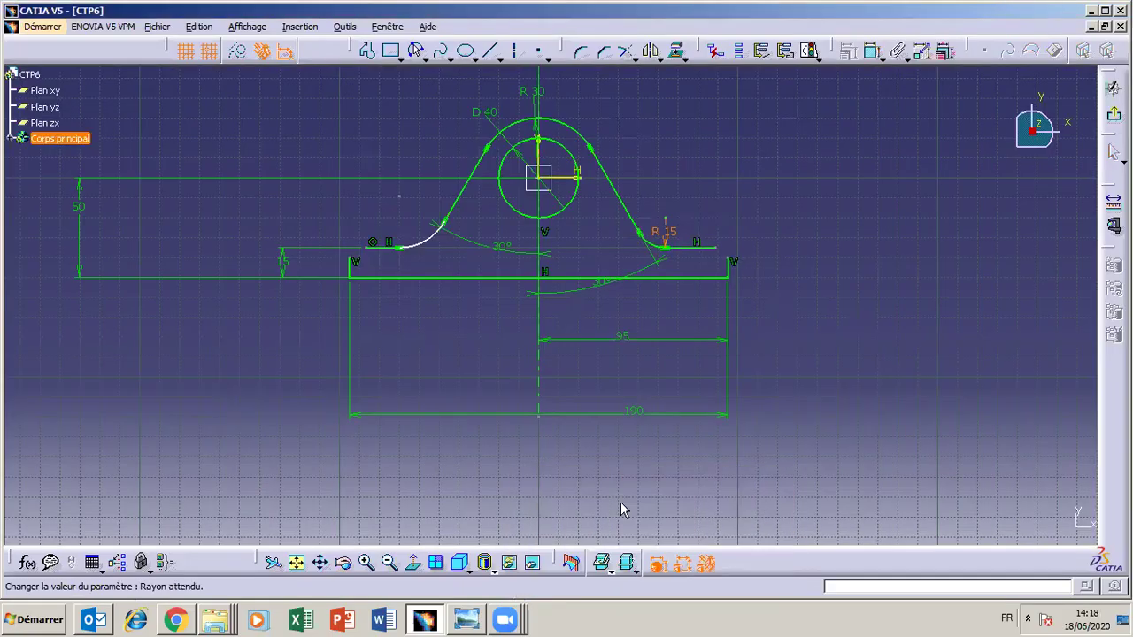
# Dimension the left fillet arc's radius and set it to 15 mm.
pyautogui.click(872, 51)
pyautogui.click(424, 237)
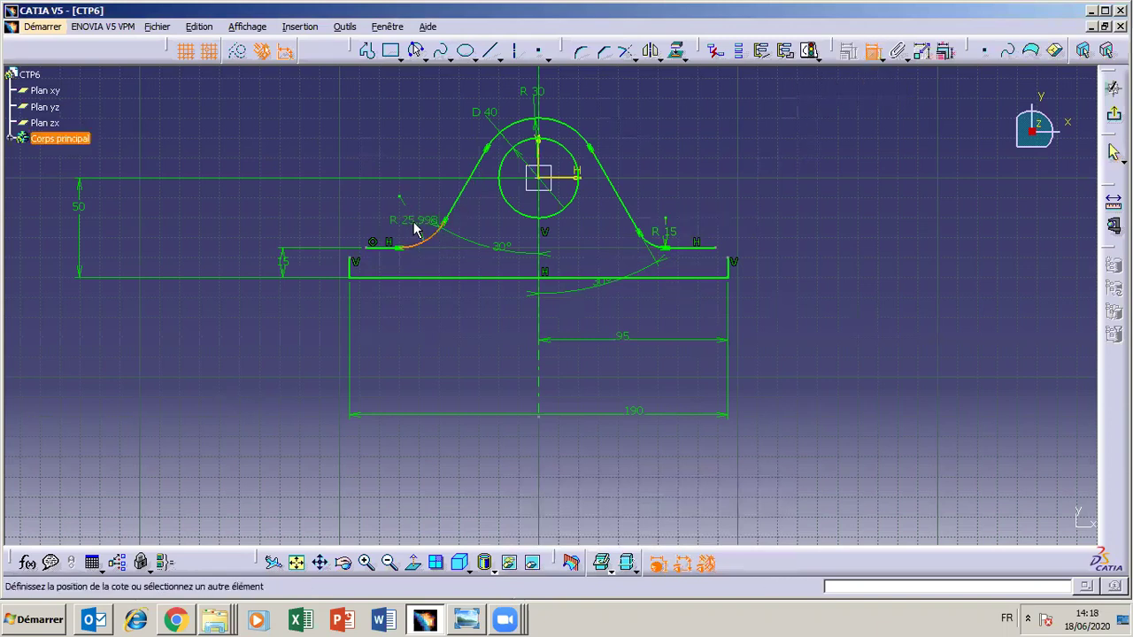
pyautogui.click(415, 229)
pyautogui.doubleClick(416, 229)
pyautogui.write('15')
pyautogui.press('Return')
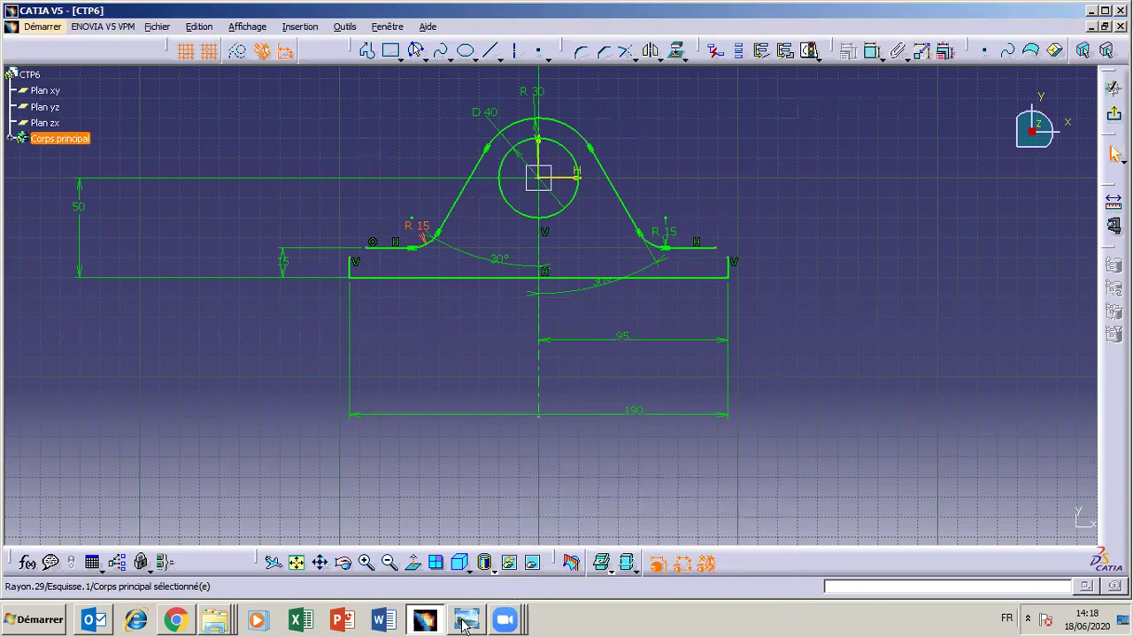
# Move the right slanted line's 30° angle dimension up to just above the base line, then consult the TP6 drawing in the photo viewer.
pyautogui.moveTo(466, 624)
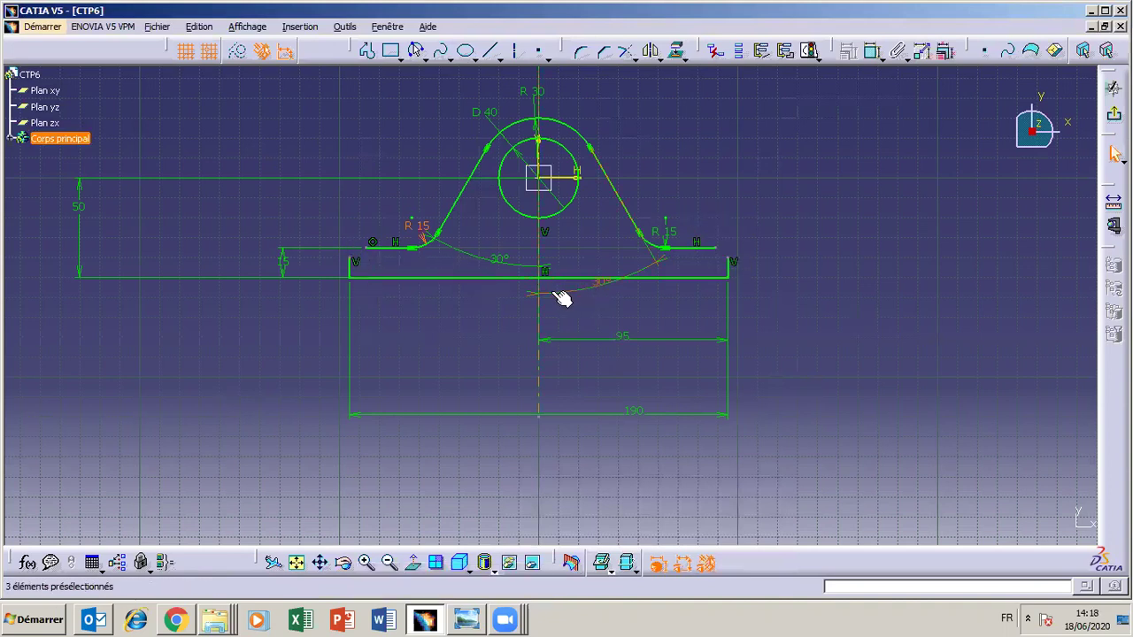
pyautogui.moveTo(555, 301); pyautogui.dragTo(557, 270)
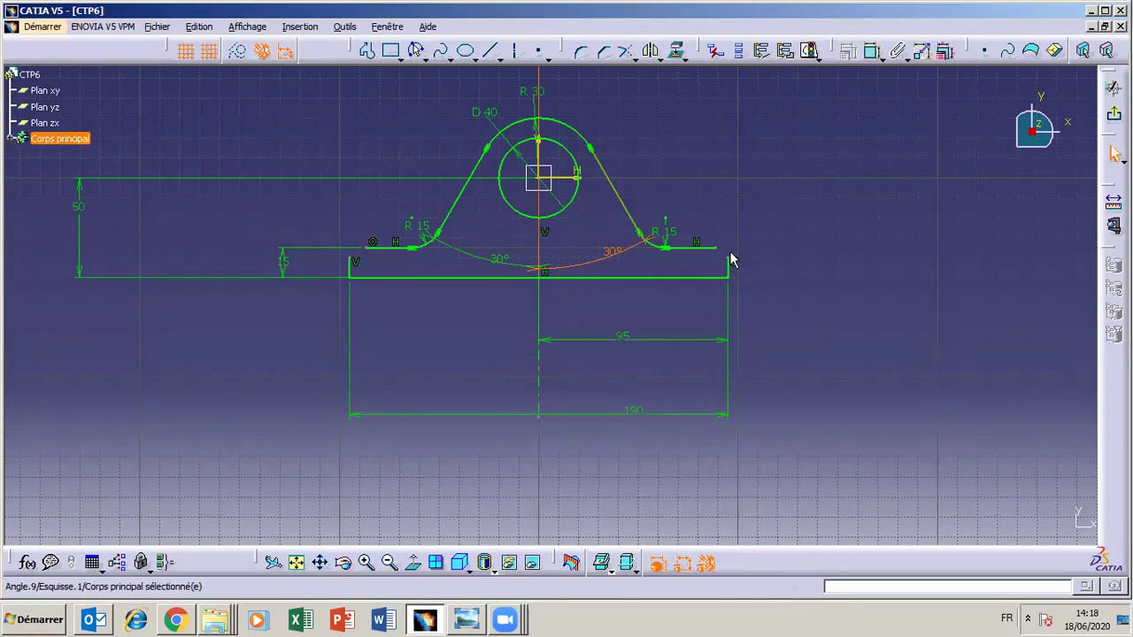
pyautogui.click(466, 621)
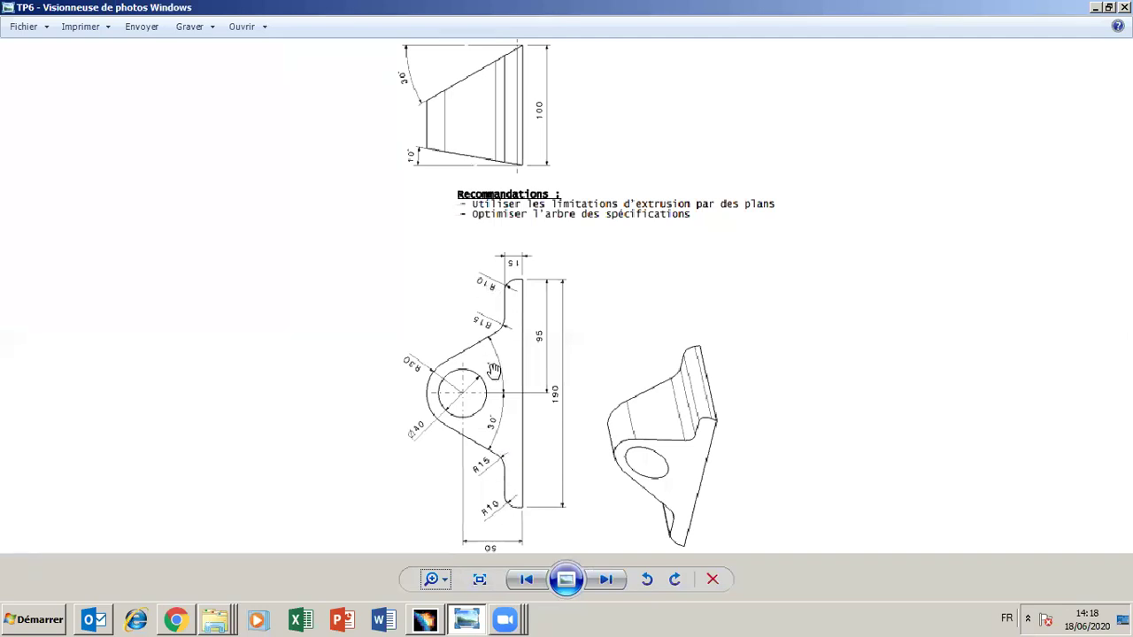
# Back in CATIA, draw a three-point arc of about 5 mm radius joining the right upper flange line to the right vertical line.
pyautogui.click(418, 624)
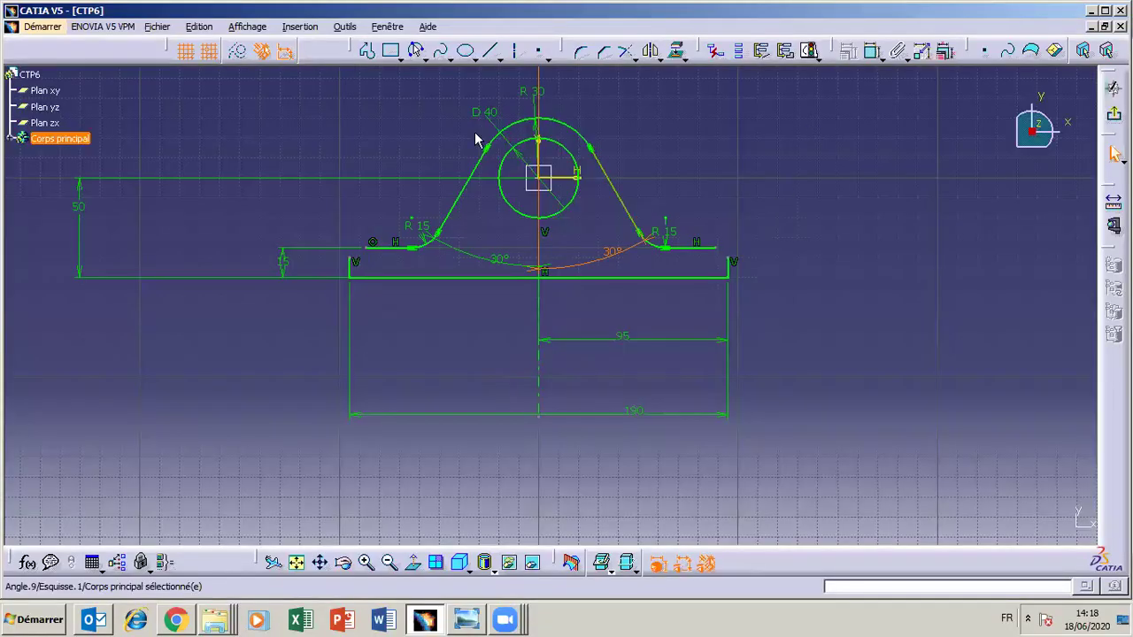
pyautogui.click(418, 51)
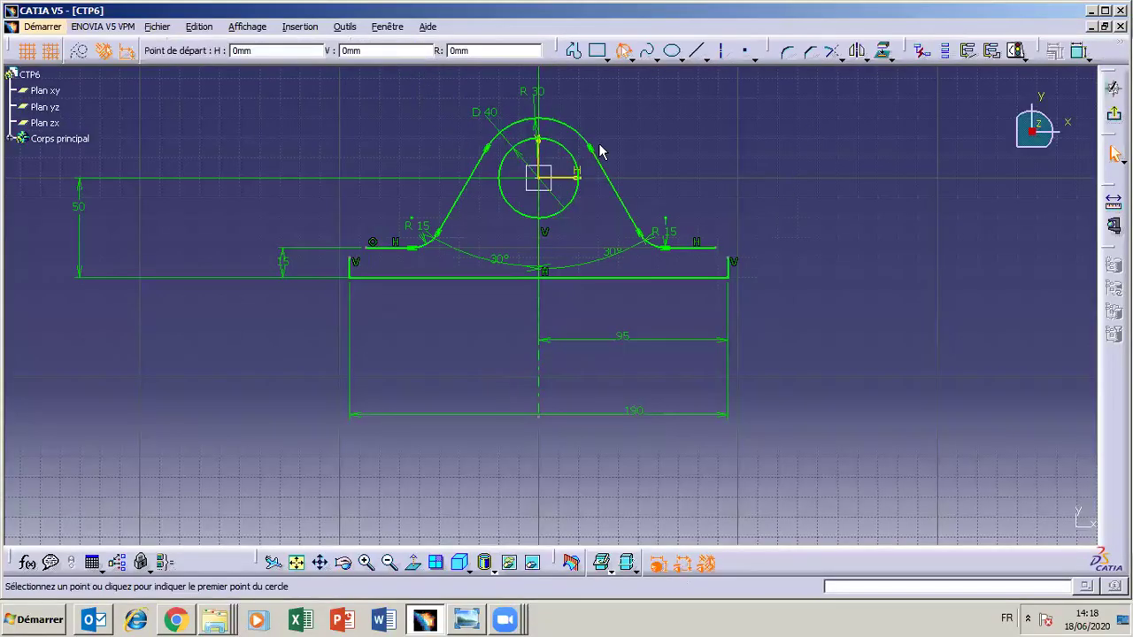
pyautogui.click(722, 250)
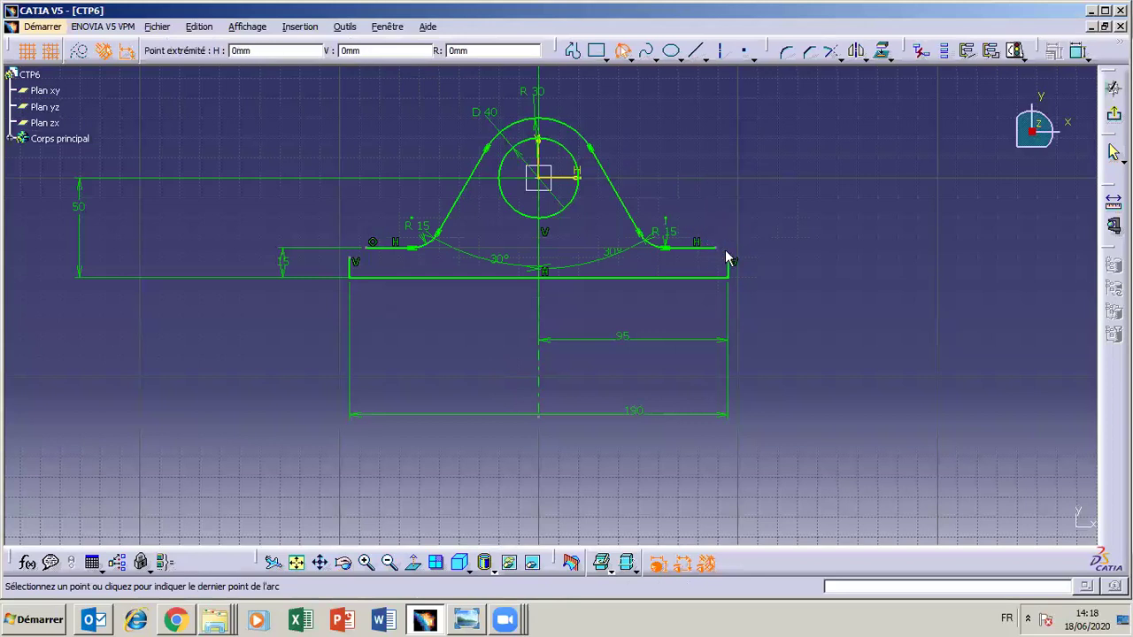
pyautogui.click(730, 260)
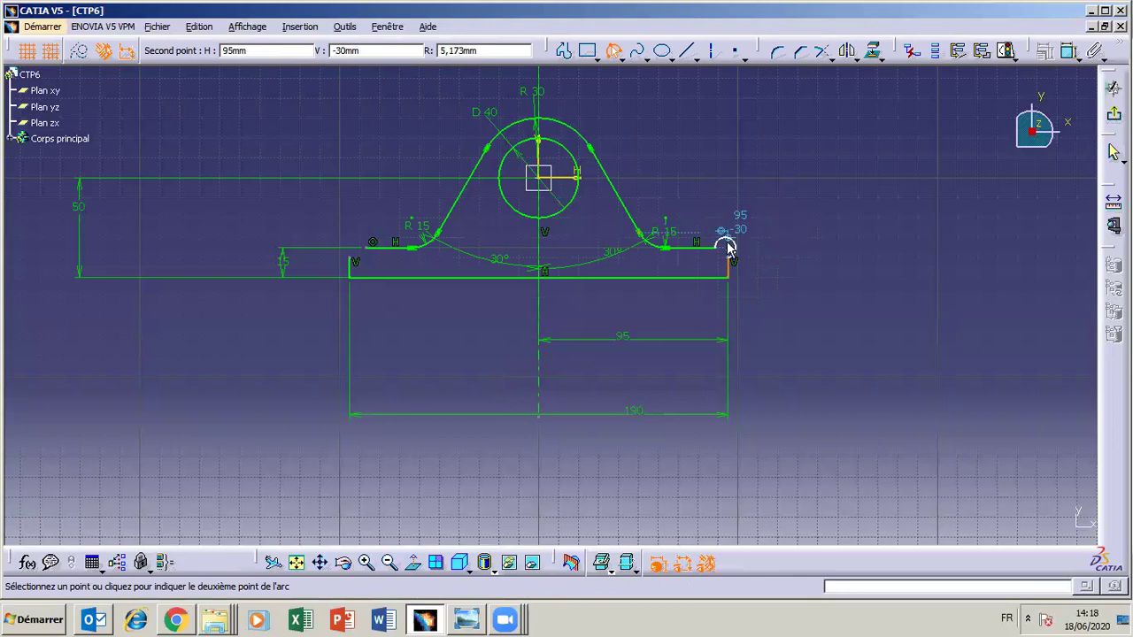
pyautogui.click(726, 248)
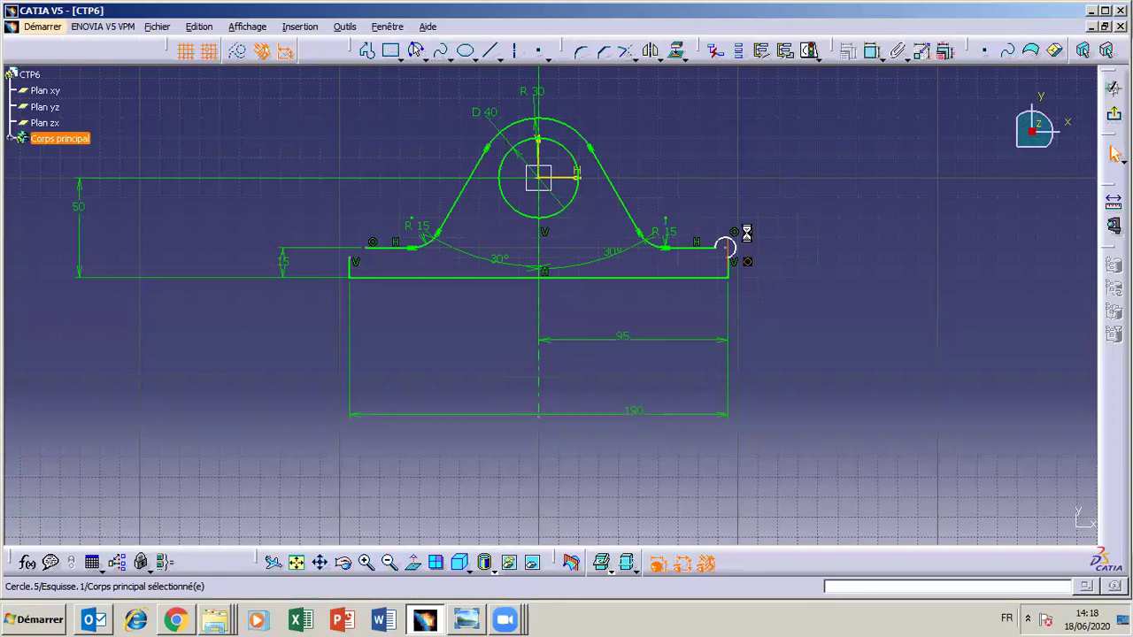
# Delete the two extra constraints created beside the new right corner arc.
pyautogui.rightClick(744, 232)
pyautogui.click(742, 228)
pyautogui.click(747, 232)
pyautogui.rightClick(746, 230)
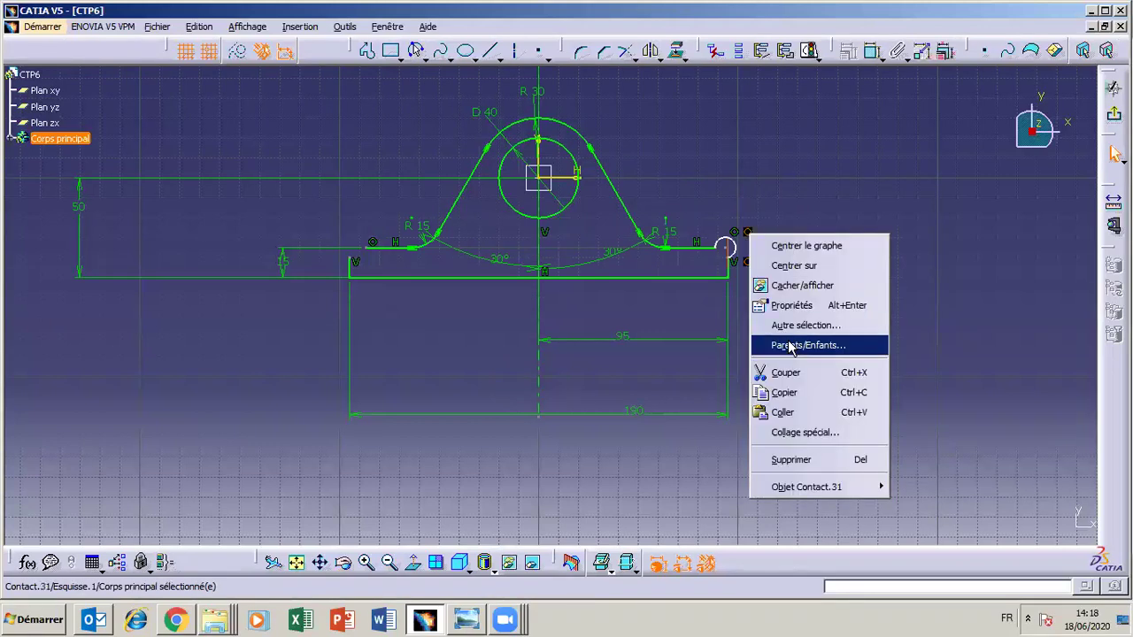
pyautogui.press('Escape')
# Constrain the right corner arc tangent to the right vertical line and to the right upper flange line.
pyautogui.click(730, 267)
pyautogui.keyDown('ctrl'); pyautogui.click(728, 246); pyautogui.keyUp('ctrl')
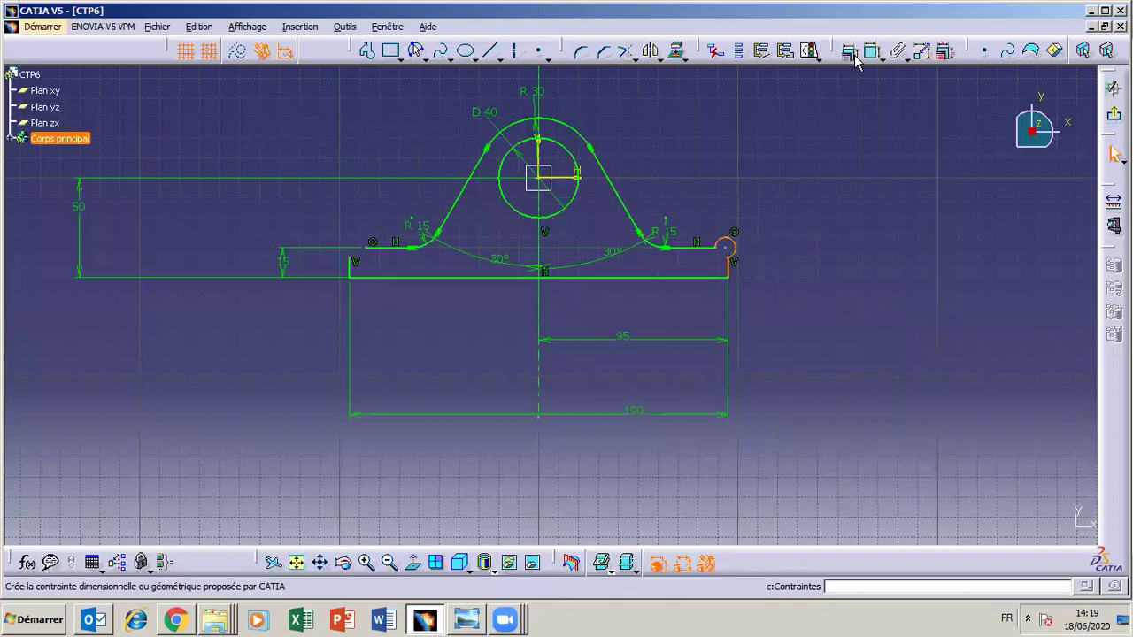
pyautogui.click(850, 53)
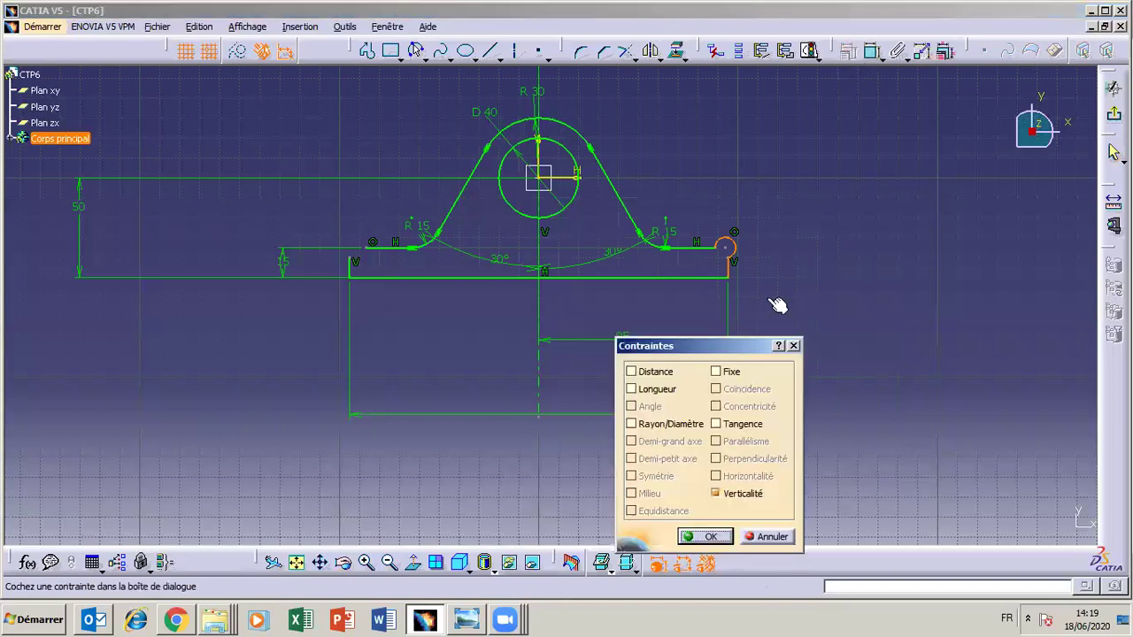
pyautogui.click(715, 424)
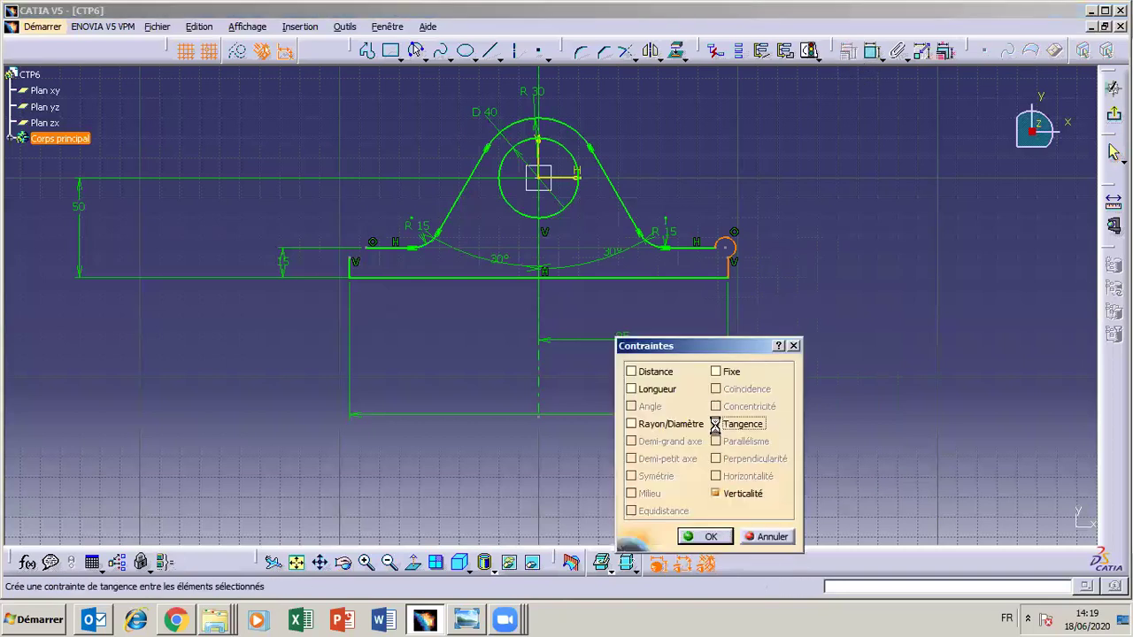
pyautogui.click(710, 536)
pyautogui.click(714, 242)
pyautogui.click(851, 55)
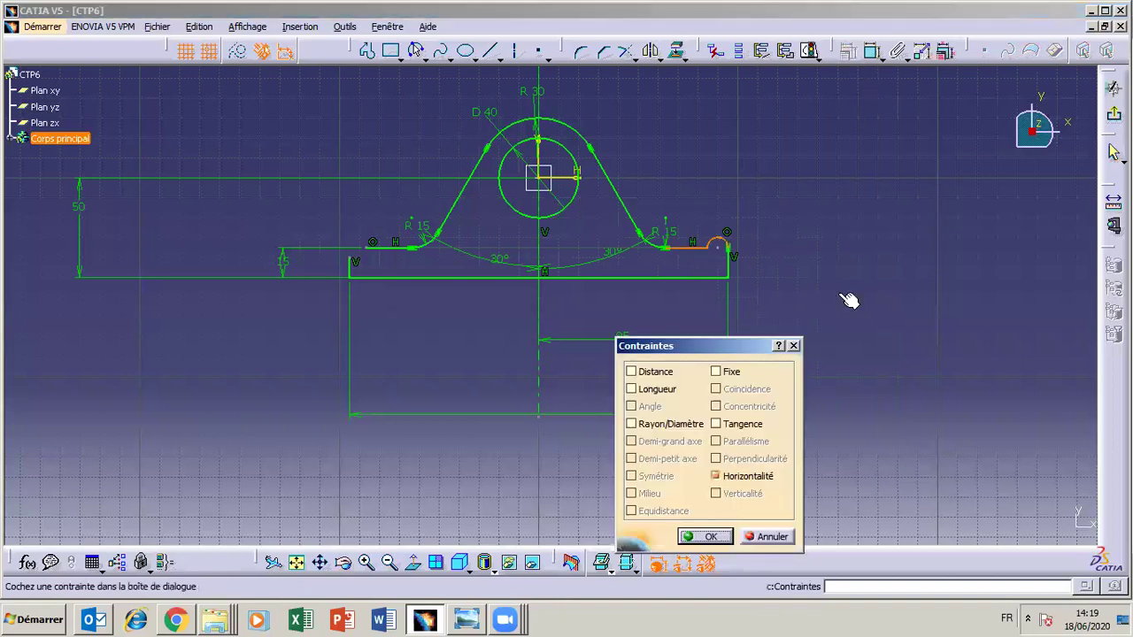
pyautogui.click(716, 425)
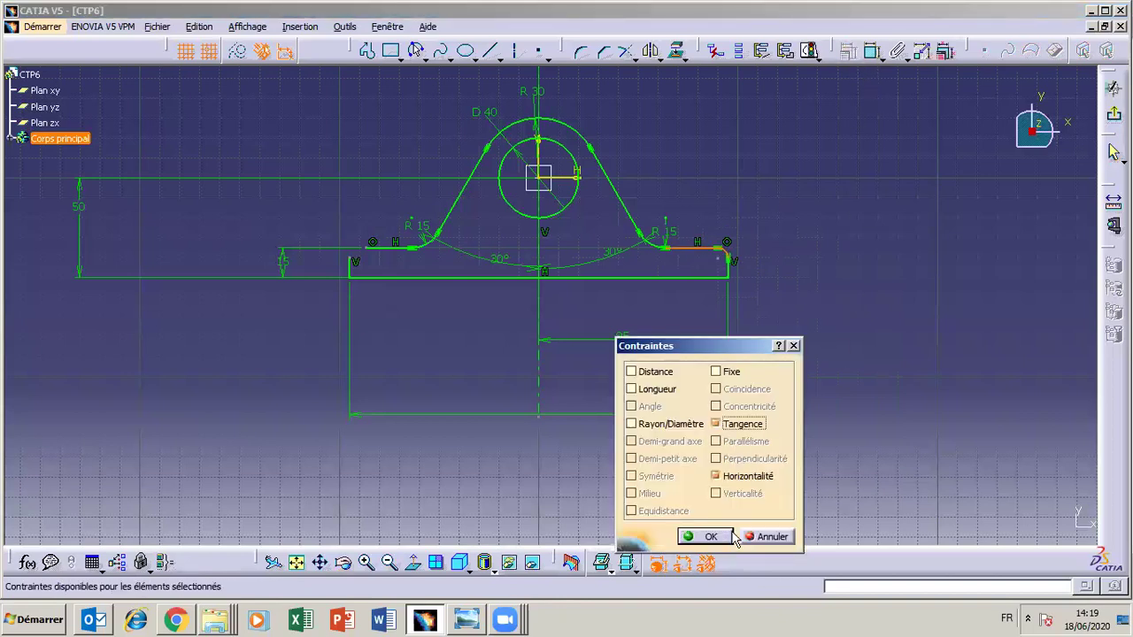
pyautogui.click(706, 536)
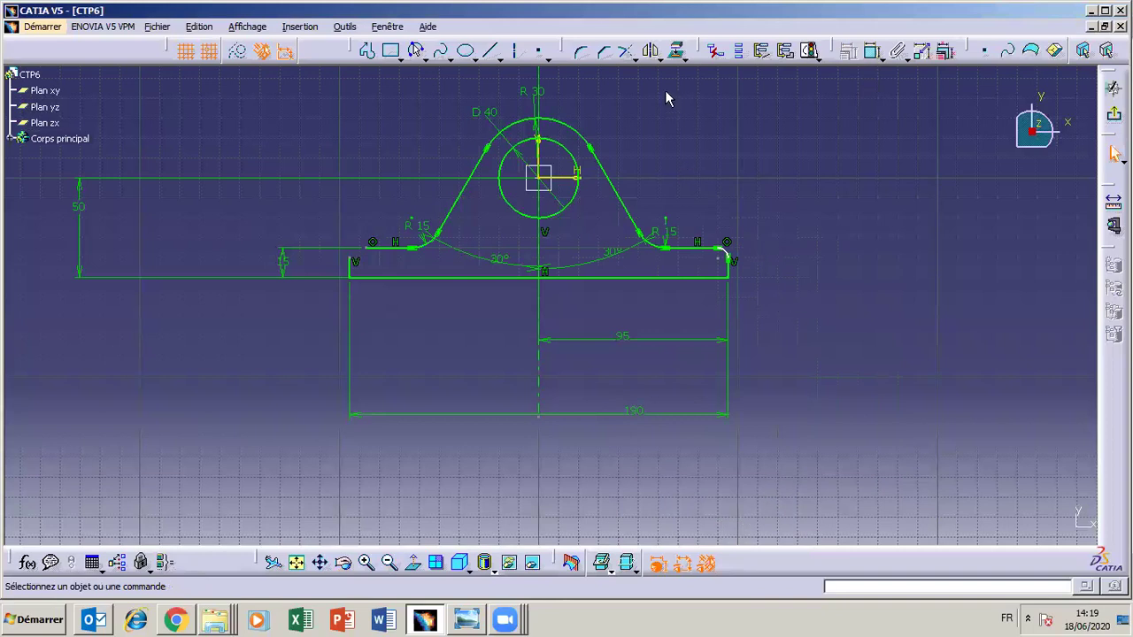
# Dimension the right corner arc's radius, check the TP6 drawing in the photo viewer, and set the radius to 10 mm.
pyautogui.click(872, 50)
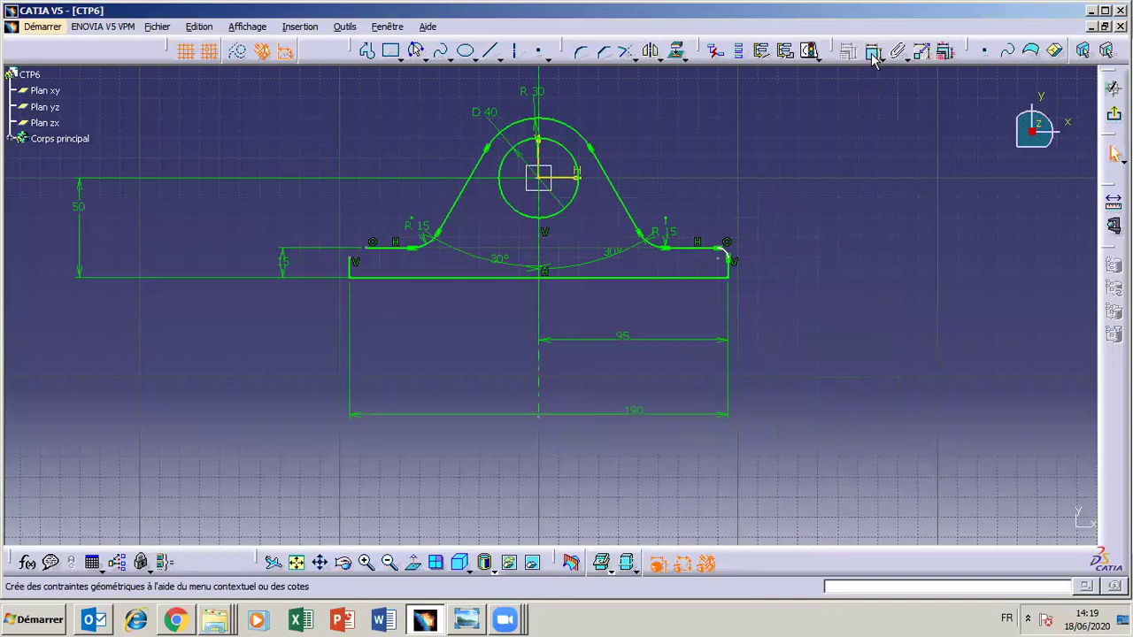
pyautogui.click(726, 249)
pyautogui.click(760, 241)
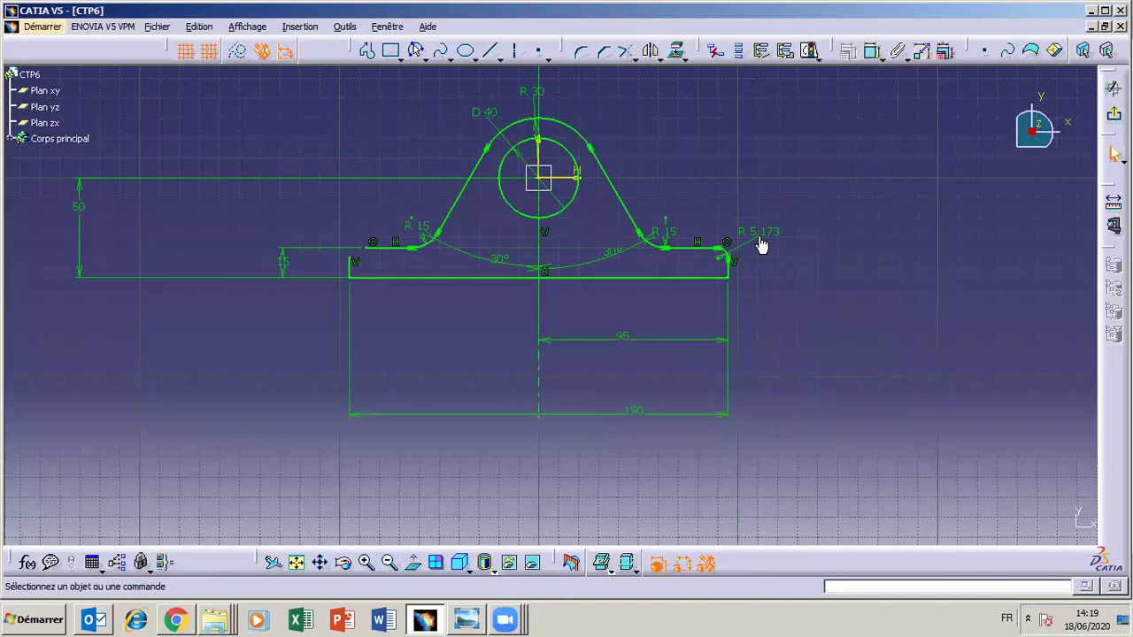
pyautogui.doubleClick(760, 241)
pyautogui.click(622, 497)
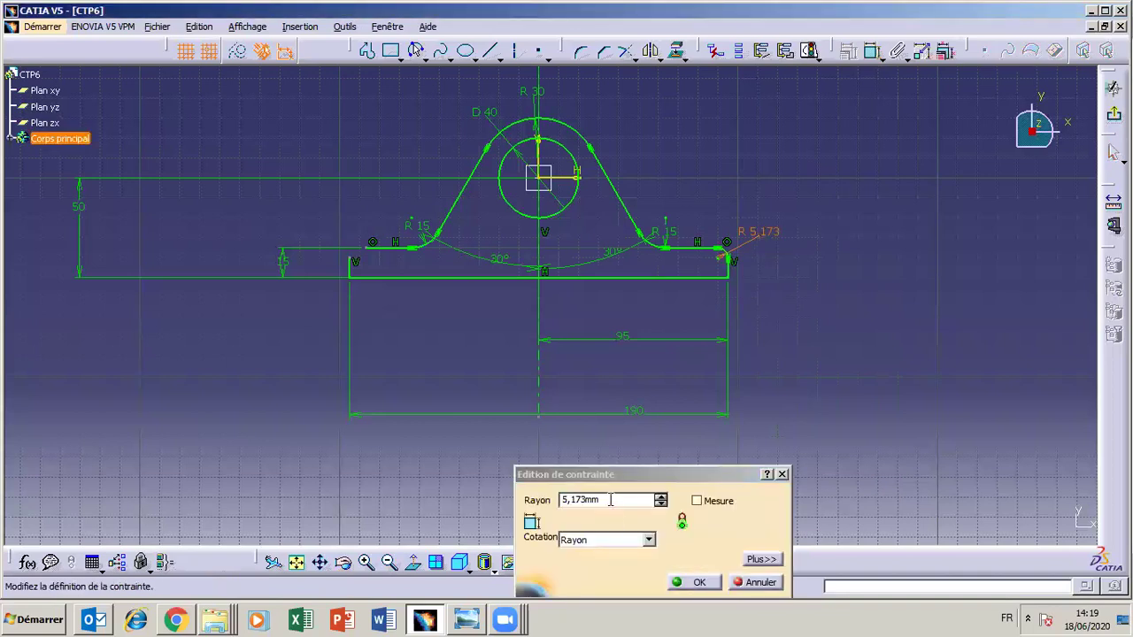
pyautogui.click(467, 619)
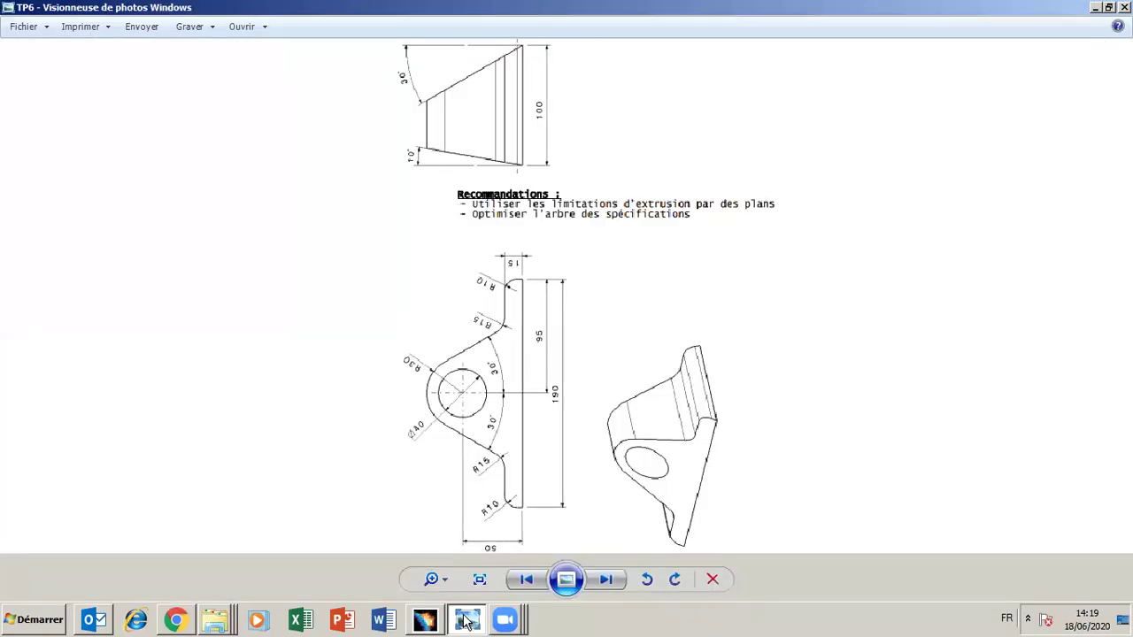
pyautogui.click(466, 619)
pyautogui.write('10mm')
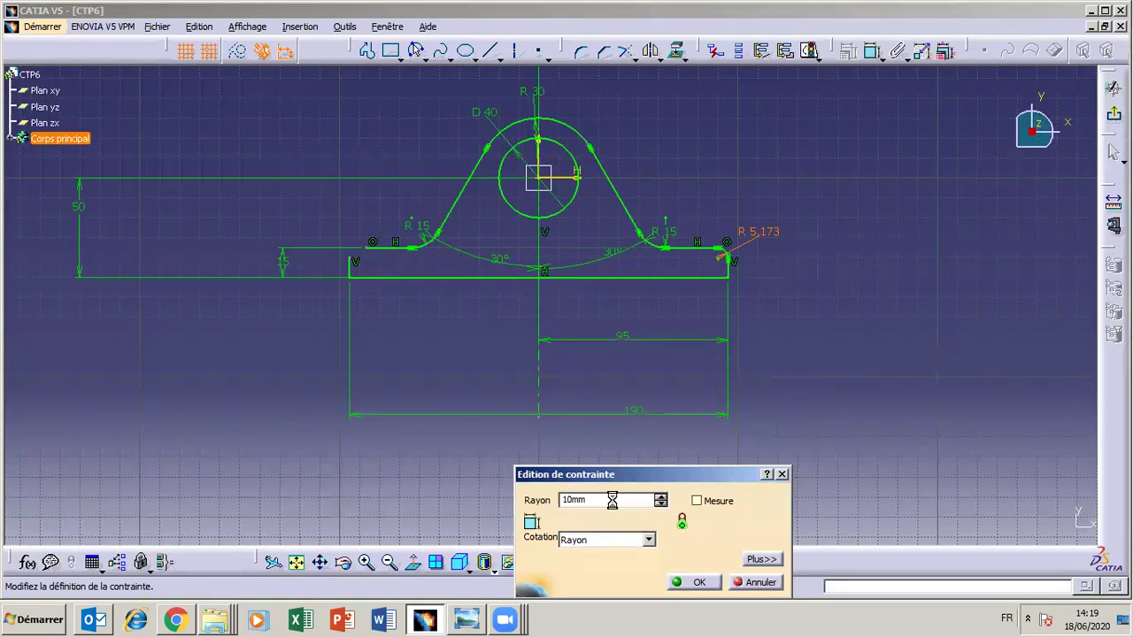
pyautogui.press('Return')
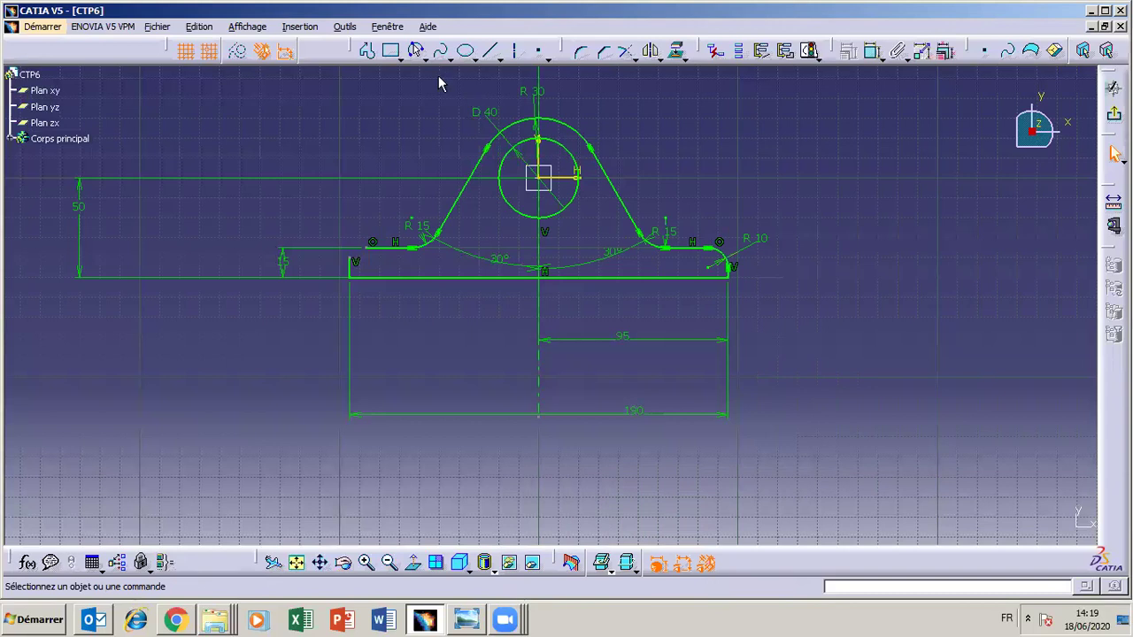
# Draw a three-point arc of about 10.5 mm radius from the left upper flange line's end to the left vertical line's end.
pyautogui.click(415, 51)
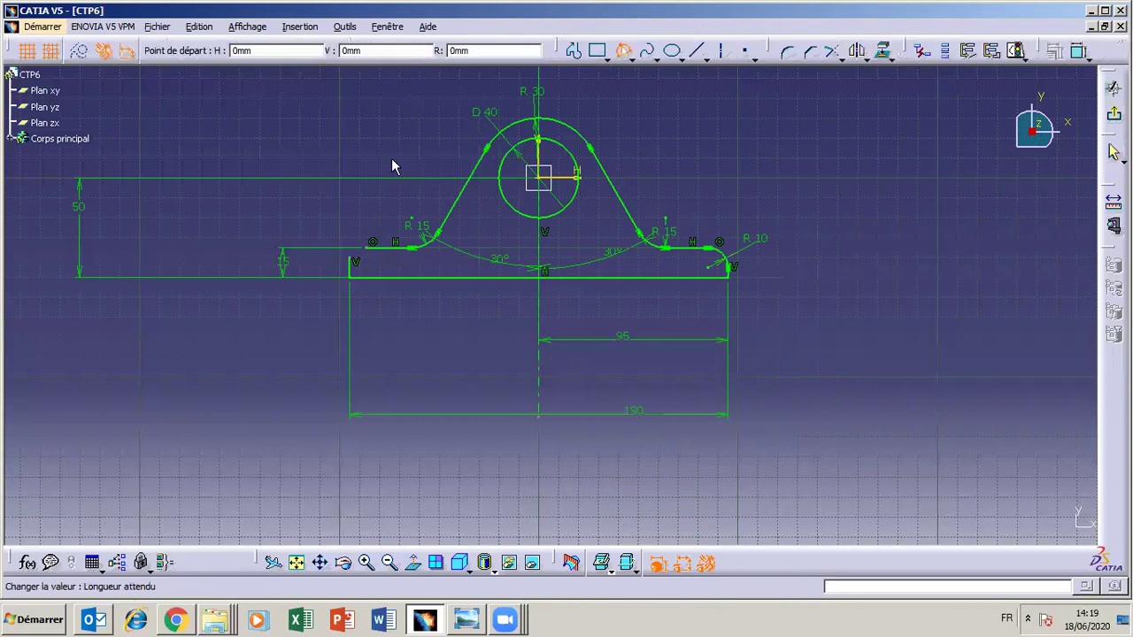
pyautogui.click(365, 248)
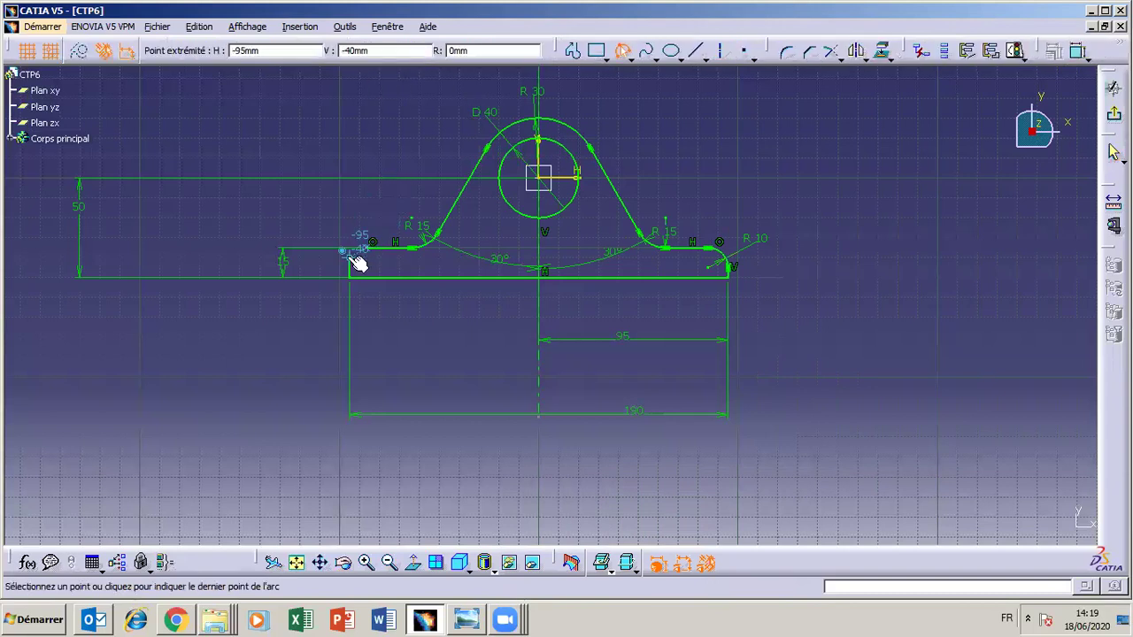
pyautogui.click(358, 263)
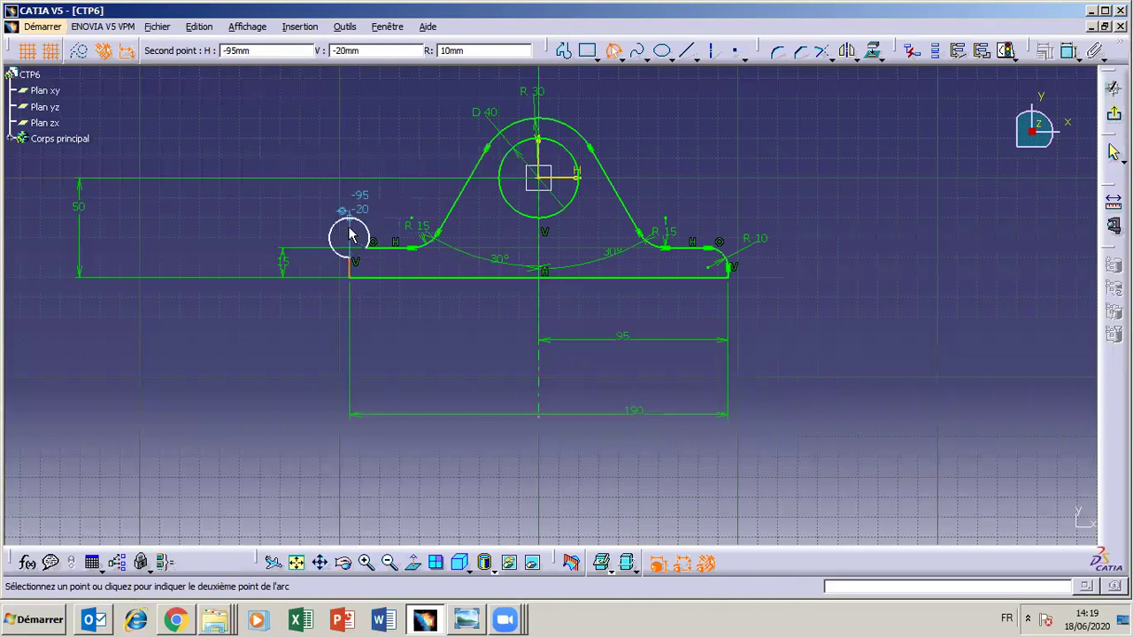
pyautogui.click(351, 236)
# Dimension the left corner arc's radius and set it to 10 mm.
pyautogui.click(872, 50)
pyautogui.click(312, 215)
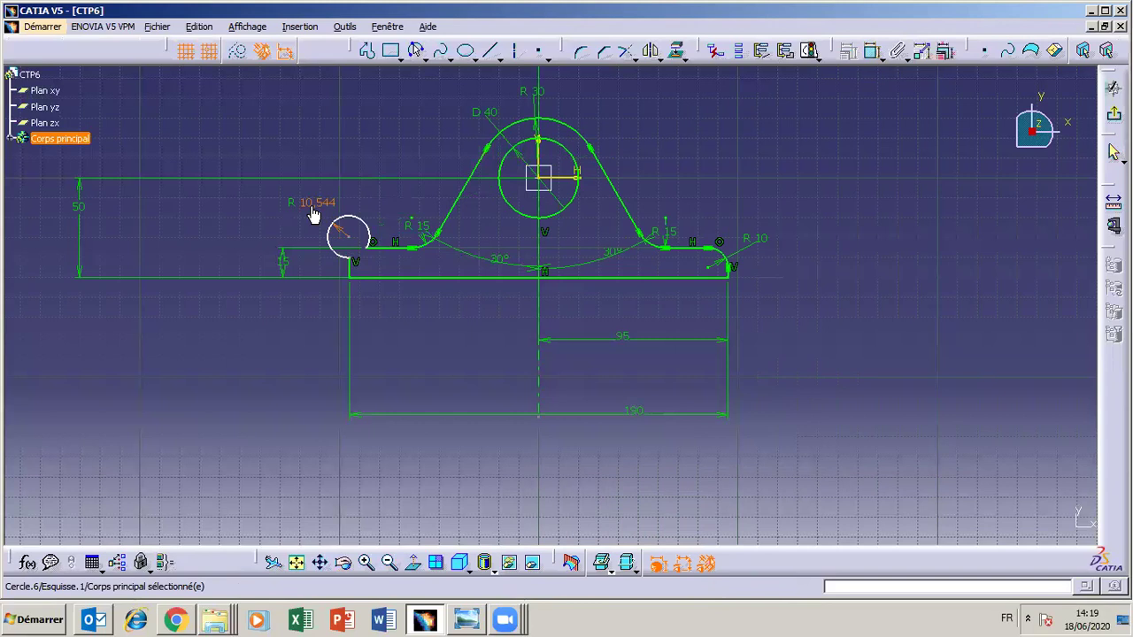
pyautogui.doubleClick(312, 209)
pyautogui.write('1')
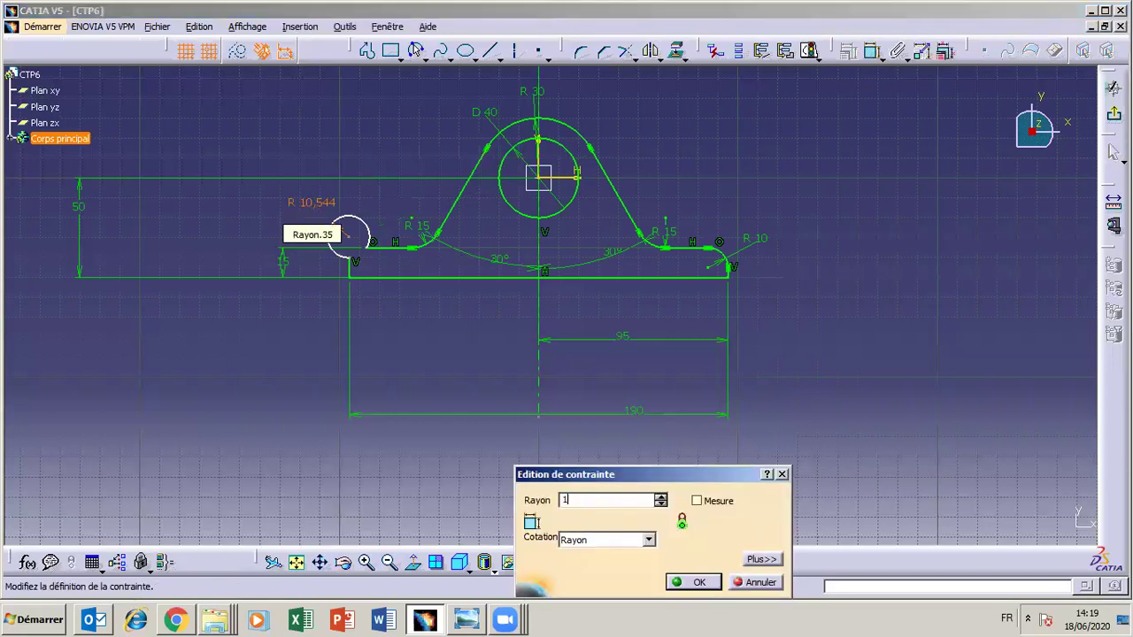
pyautogui.write('0')
pyautogui.press('Return')
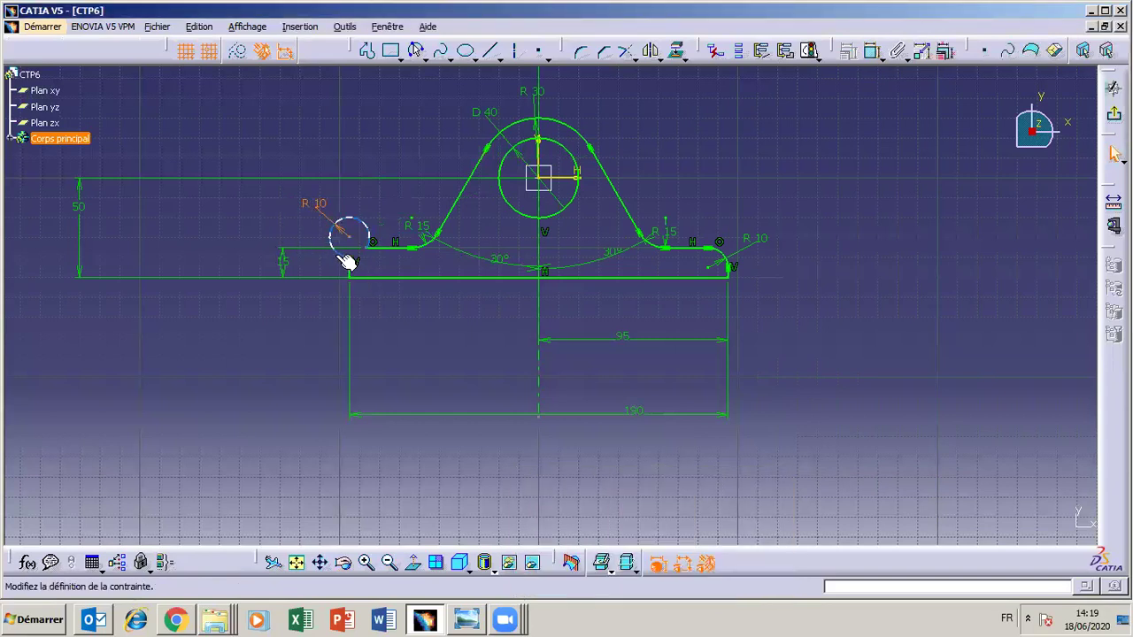
# Constrain the left corner arc tangent to the left vertical line and to the left upper flange line.
pyautogui.click(352, 271)
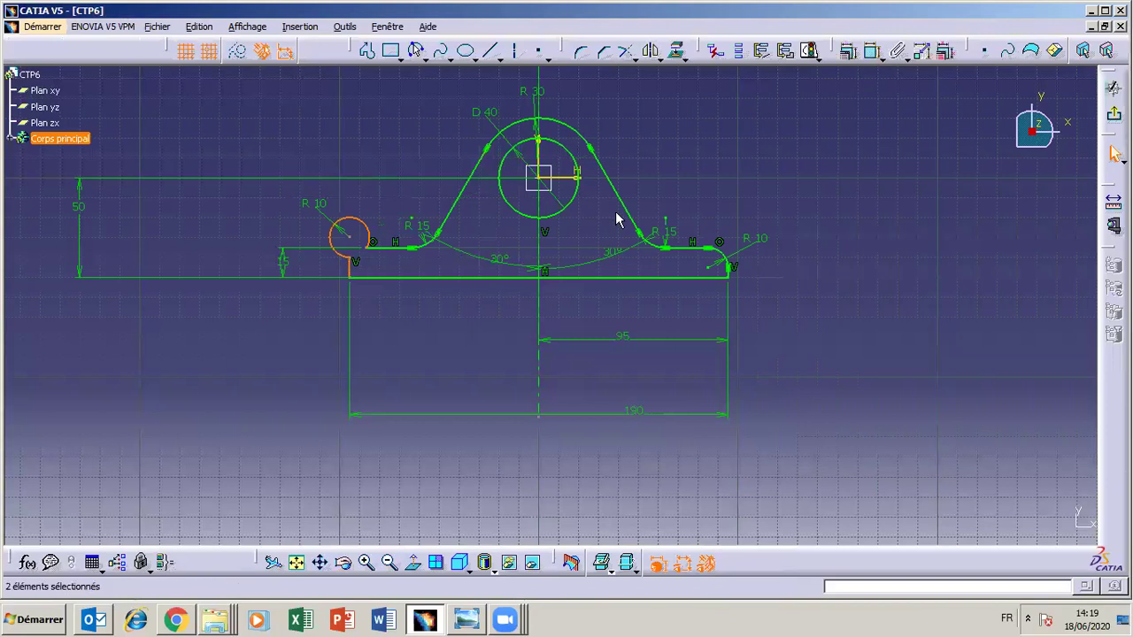
pyautogui.click(843, 56)
pyautogui.click(717, 426)
pyautogui.click(708, 536)
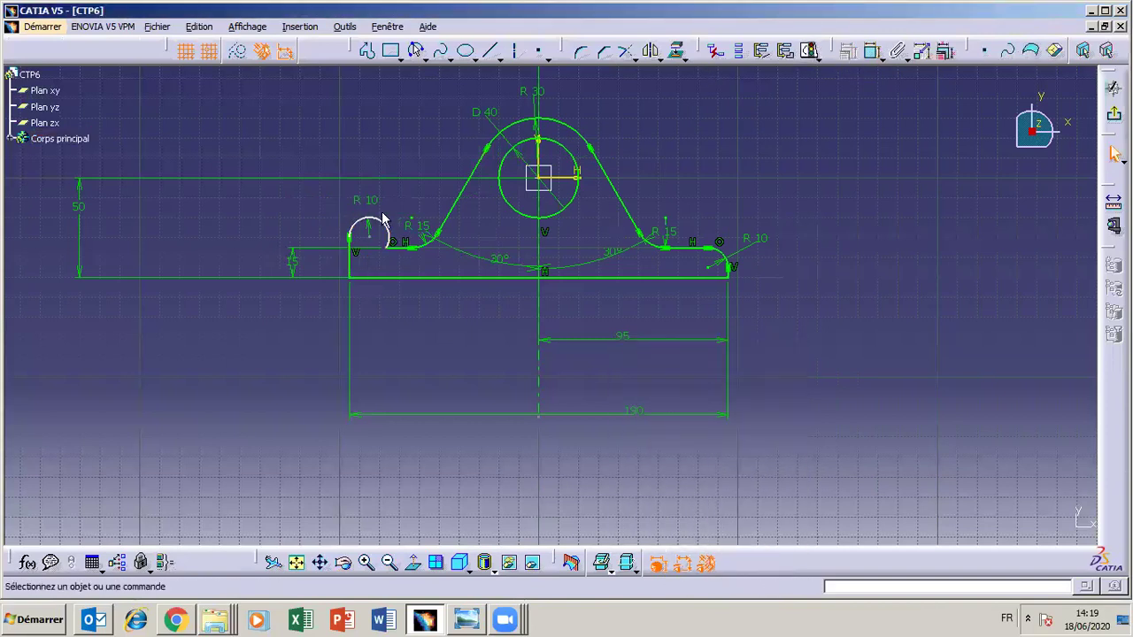
pyautogui.click(400, 232)
pyautogui.keyDown('ctrl'); pyautogui.click(399, 245); pyautogui.keyUp('ctrl')
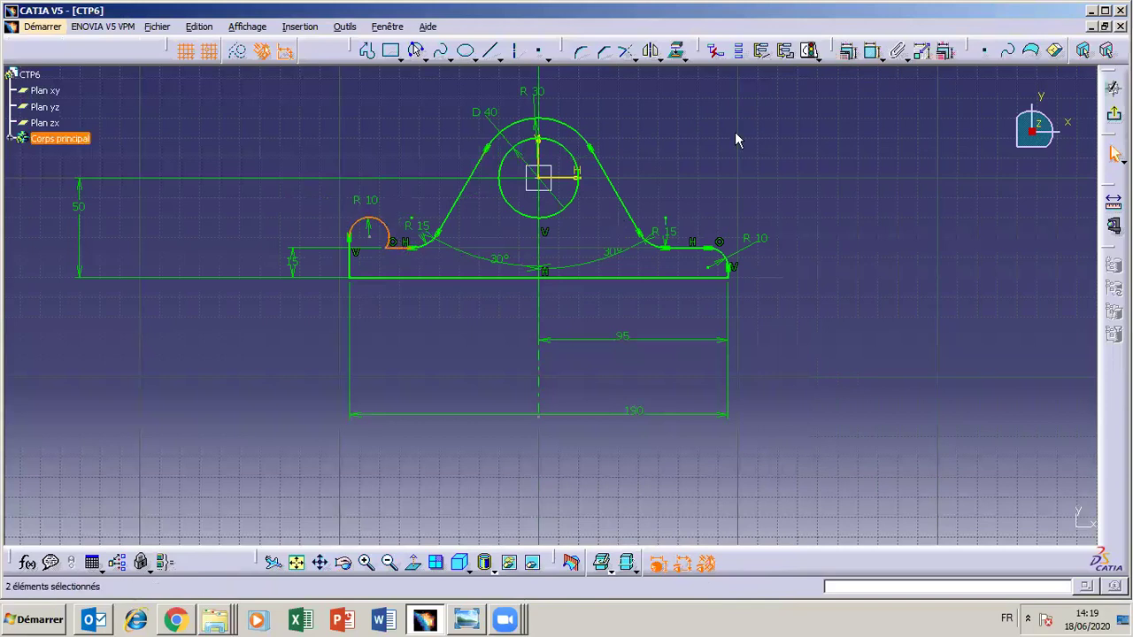
pyautogui.click(847, 53)
pyautogui.click(716, 425)
pyautogui.click(709, 536)
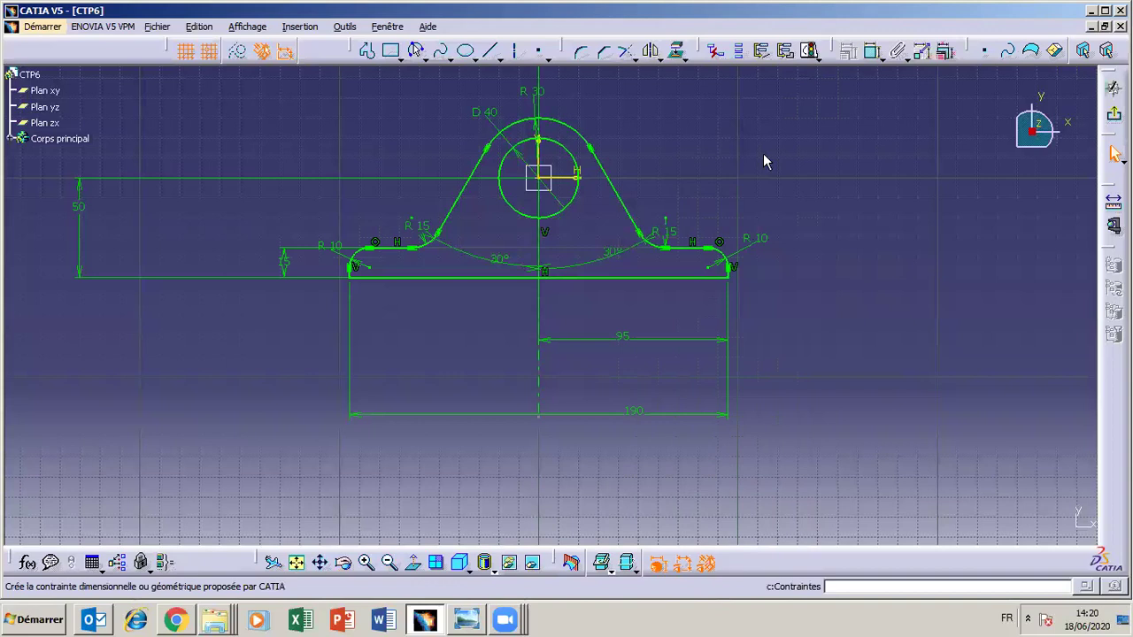
pyautogui.press('Escape')
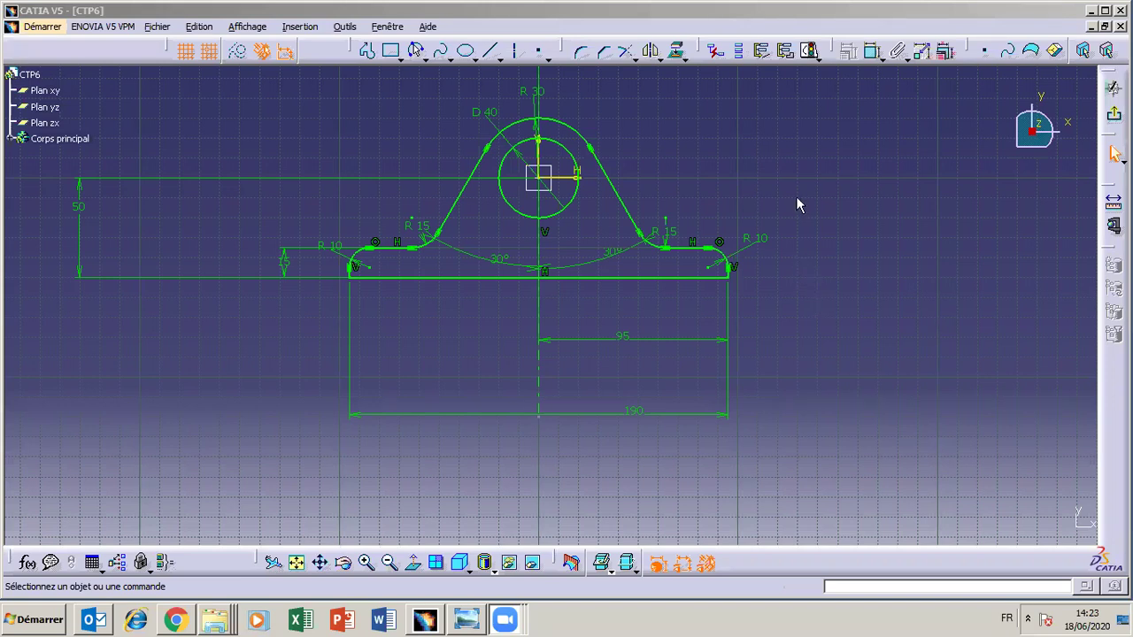
# Exit the completed profile sketch and return to the 3D part.
pyautogui.click(322, 565)
pyautogui.moveTo(387, 444); pyautogui.dragTo(381, 487)
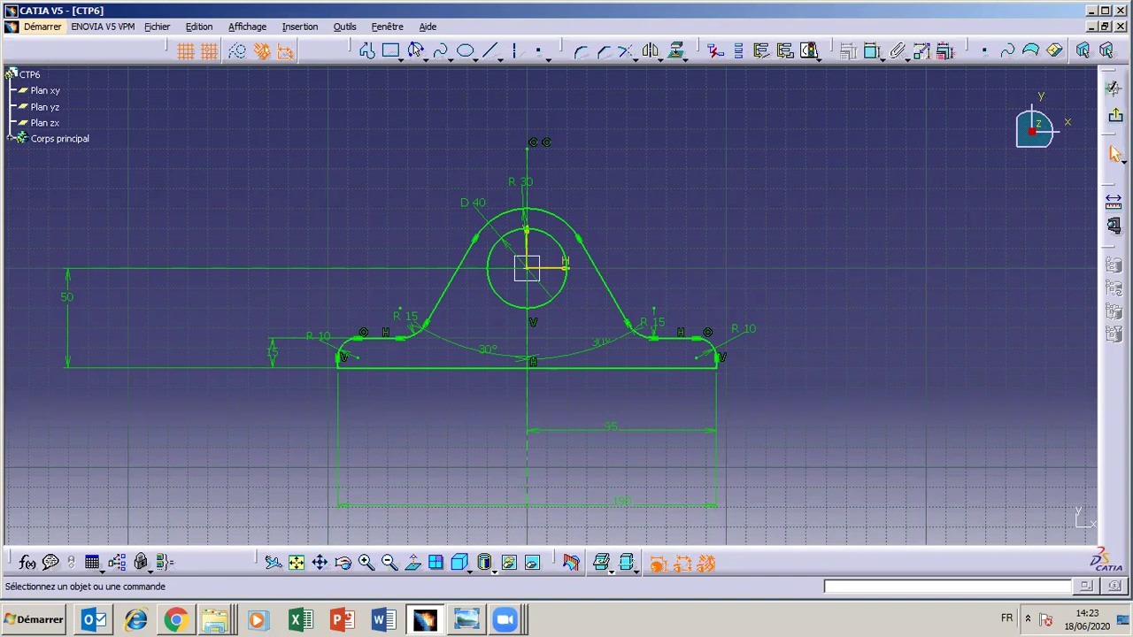
pyautogui.click(1115, 116)
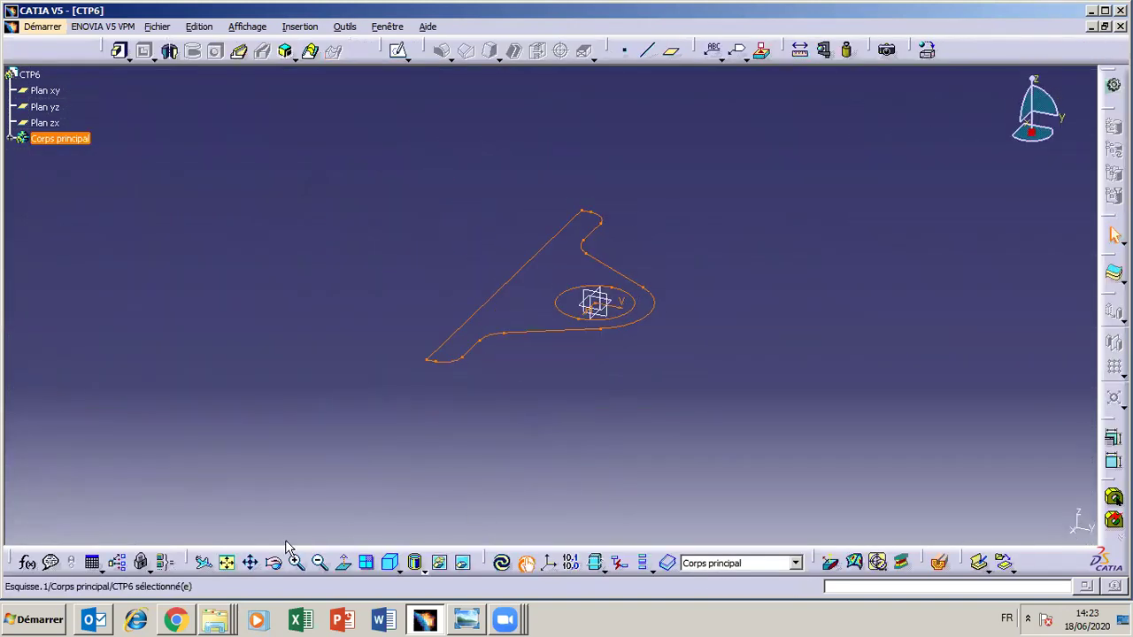
# Examine the profile in 3D from several angles and consult the TP6 drawing in the photo viewer.
pyautogui.click(274, 562)
pyautogui.moveTo(705, 431)
pyautogui.mouseDown()
pyautogui.moveTo(659, 345)
pyautogui.moveTo(646, 253)
pyautogui.moveTo(707, 342)
pyautogui.moveTo(703, 316)
pyautogui.moveTo(683, 387)
pyautogui.moveTo(599, 263)
pyautogui.moveTo(490, 457)
pyautogui.moveTo(546, 162)
pyautogui.moveTo(501, 263)
pyautogui.moveTo(735, 306)
pyautogui.moveTo(590, 256)
pyautogui.moveTo(506, 338)
pyautogui.moveTo(539, 248)
pyautogui.moveTo(564, 422)
pyautogui.moveTo(657, 55)
pyautogui.mouseUp()
pyautogui.moveTo(695, 334); pyautogui.dragTo(478, 258)
pyautogui.click(478, 625)
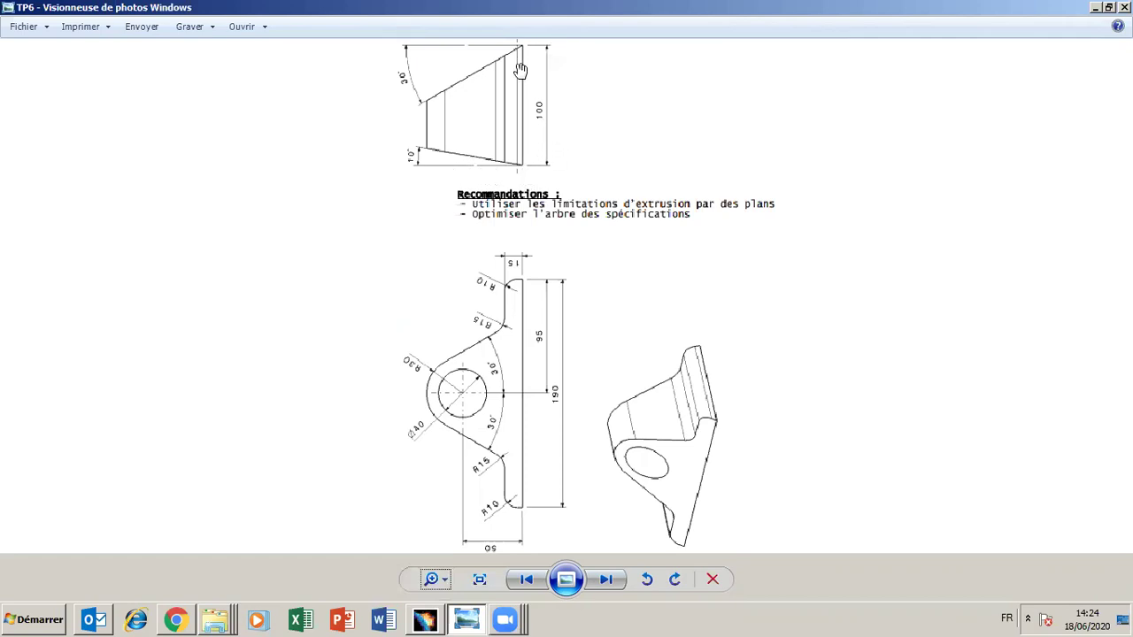
pyautogui.click(429, 621)
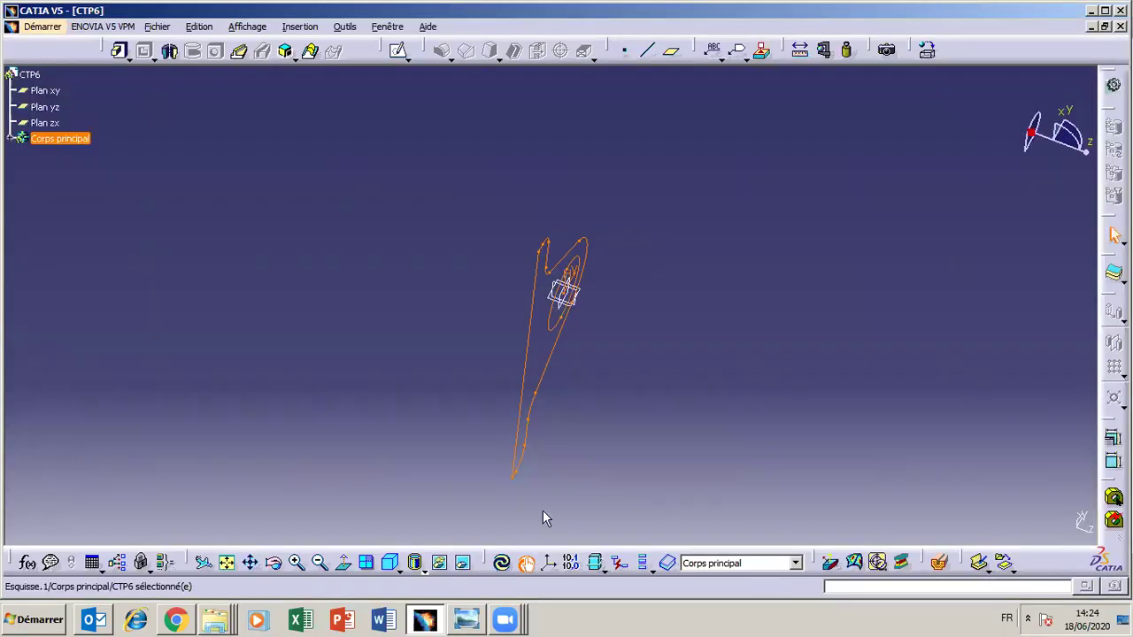
pyautogui.click(275, 563)
pyautogui.moveTo(576, 360)
pyautogui.mouseDown()
pyautogui.moveTo(505, 280)
pyautogui.moveTo(490, 286)
pyautogui.moveTo(523, 283)
pyautogui.moveTo(504, 280)
pyautogui.mouseUp()
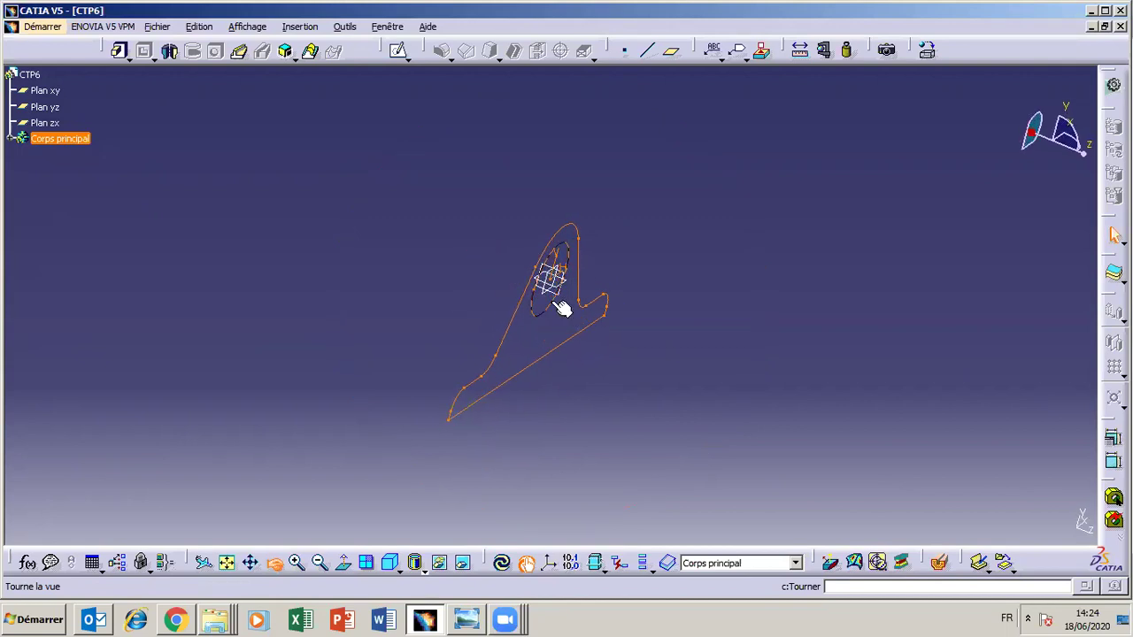
pyautogui.click(590, 353)
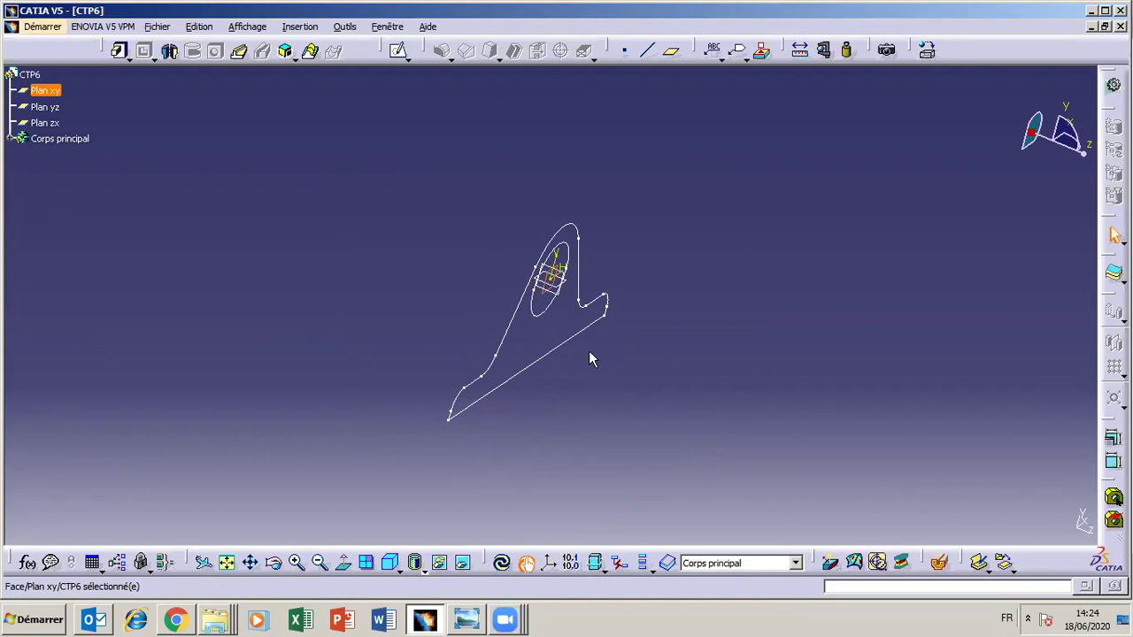
# Try to define a plane at 10° to Plan xy, rotated about the bottom edge of the profile sketch.
pyautogui.click(466, 619)
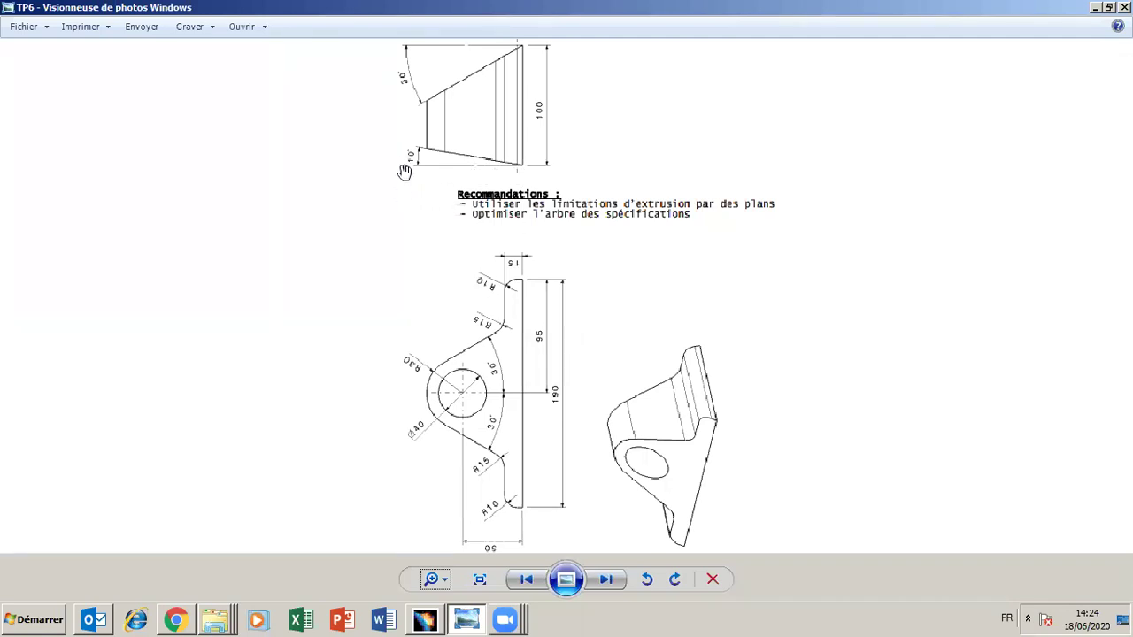
pyautogui.click(474, 624)
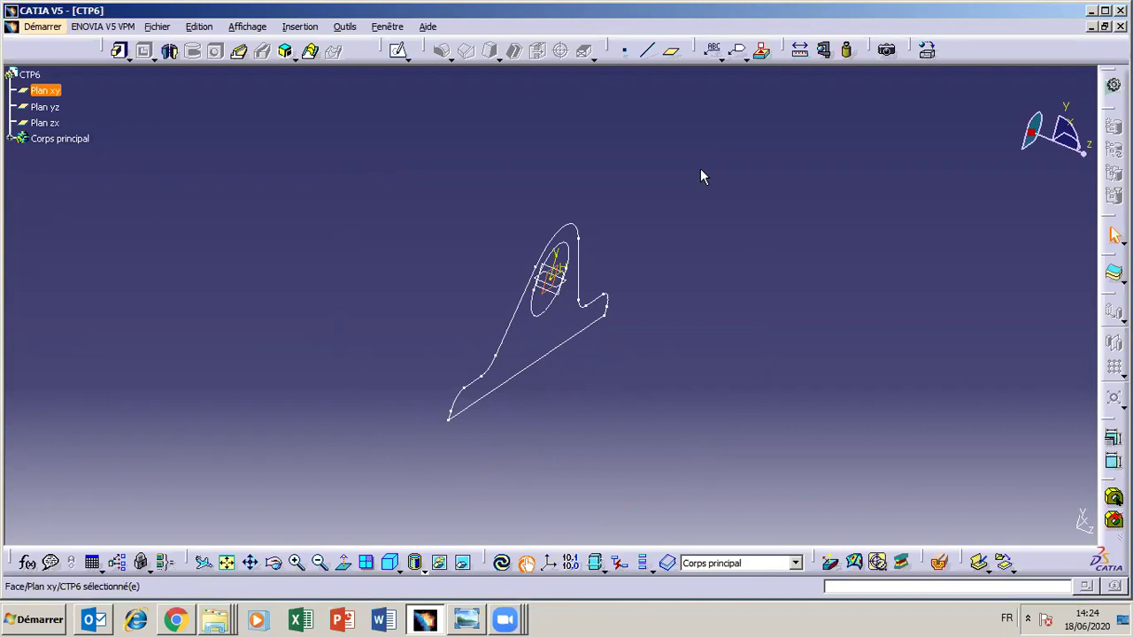
pyautogui.click(671, 55)
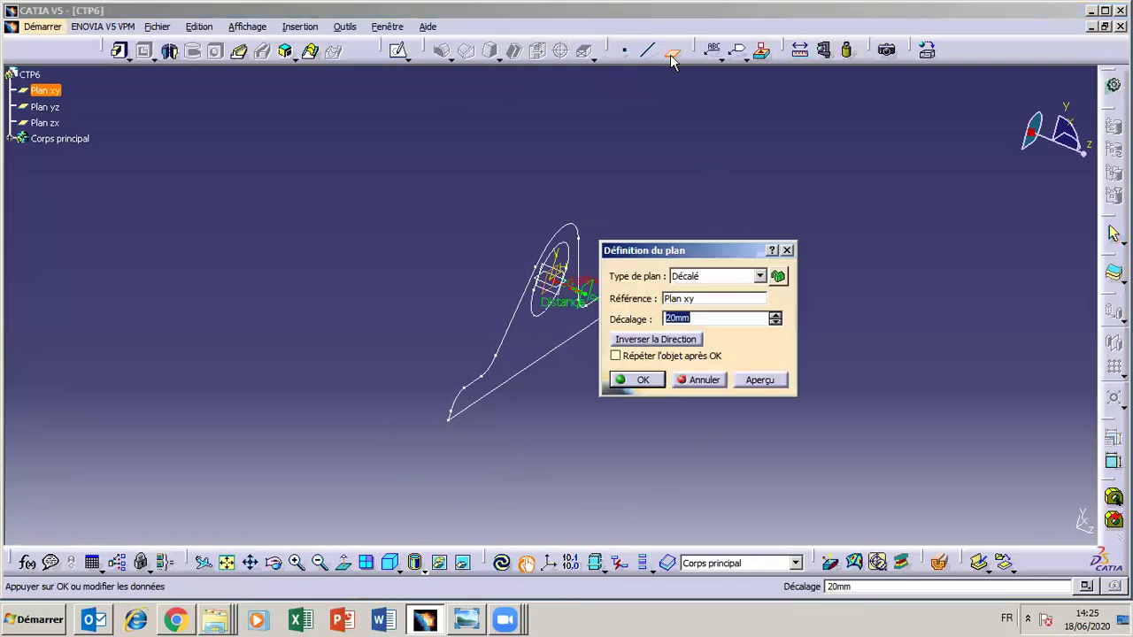
pyautogui.moveTo(655, 250); pyautogui.dragTo(745, 203)
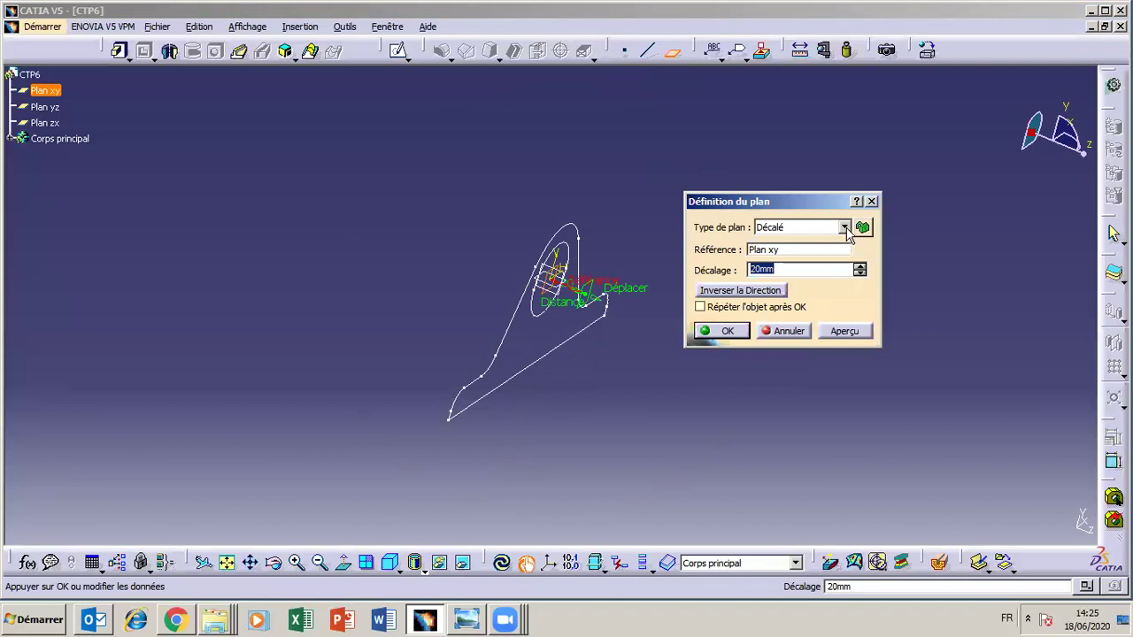
pyautogui.click(844, 229)
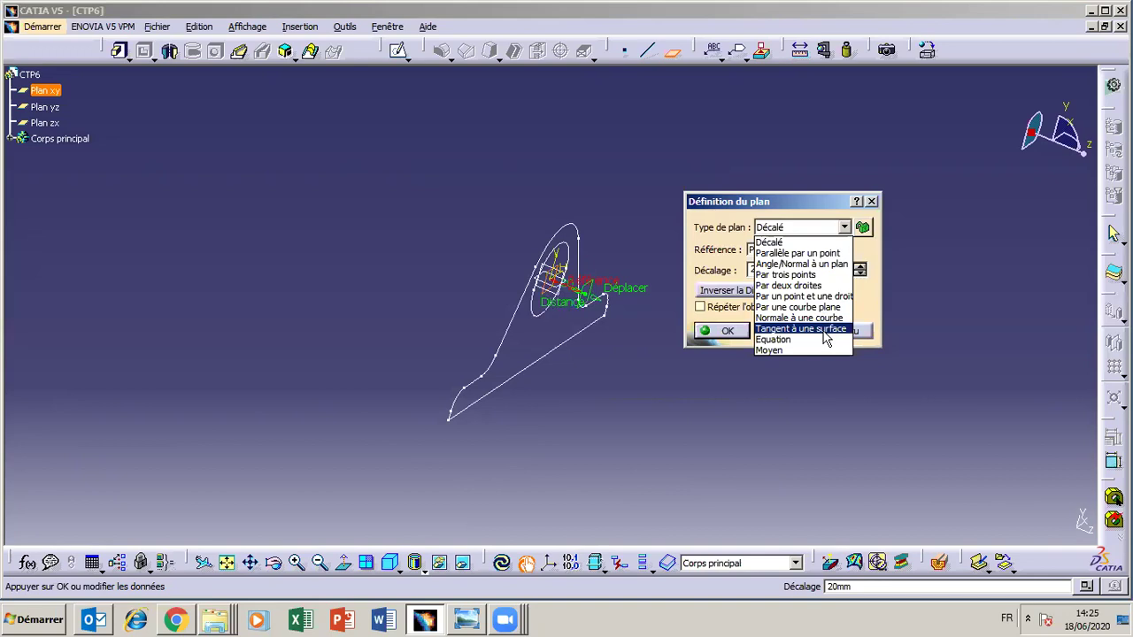
pyautogui.click(862, 301)
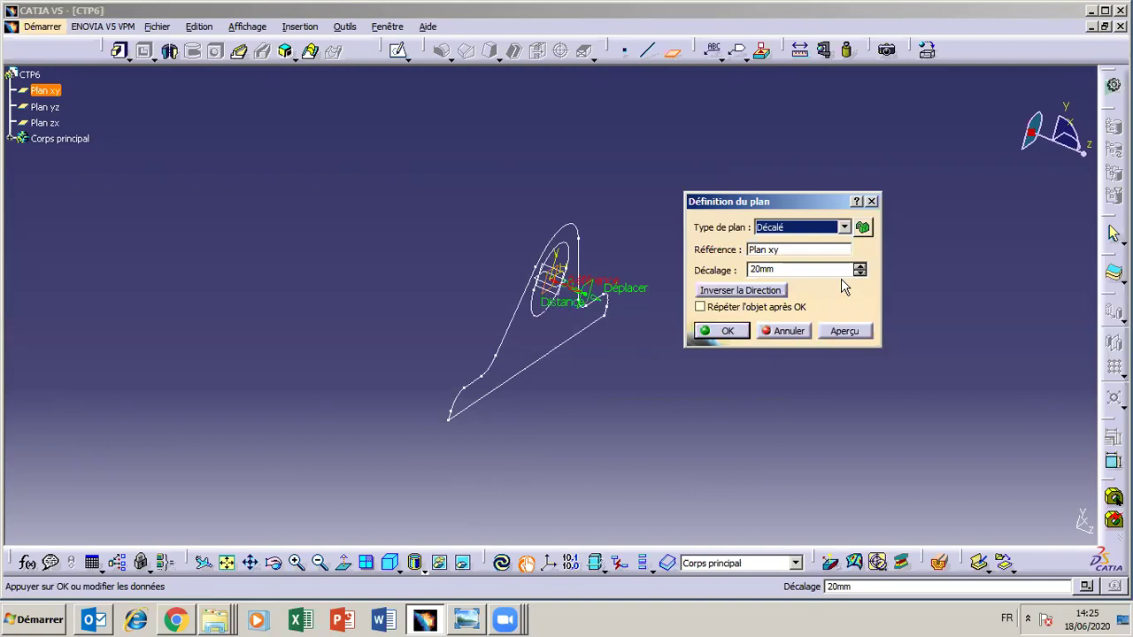
pyautogui.click(844, 227)
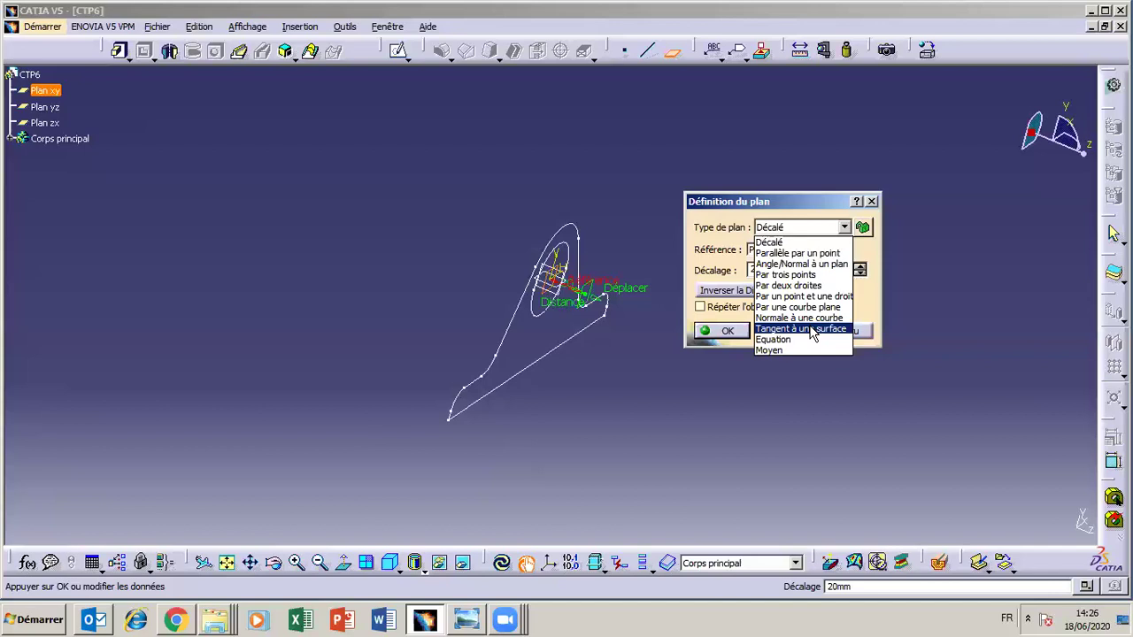
pyautogui.click(761, 265)
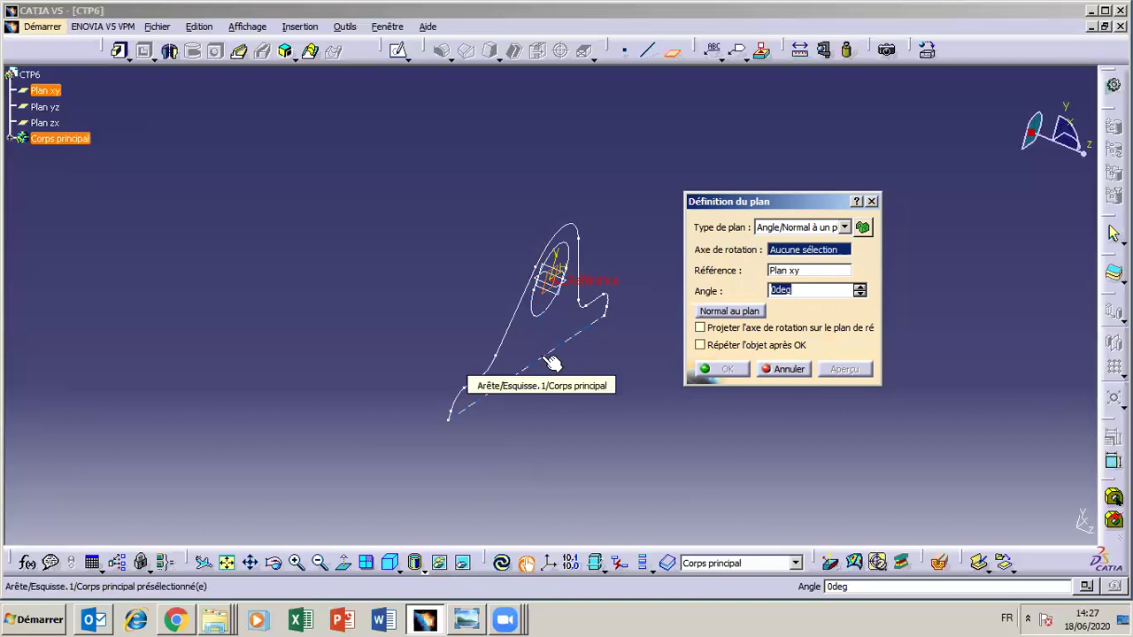
pyautogui.click(551, 363)
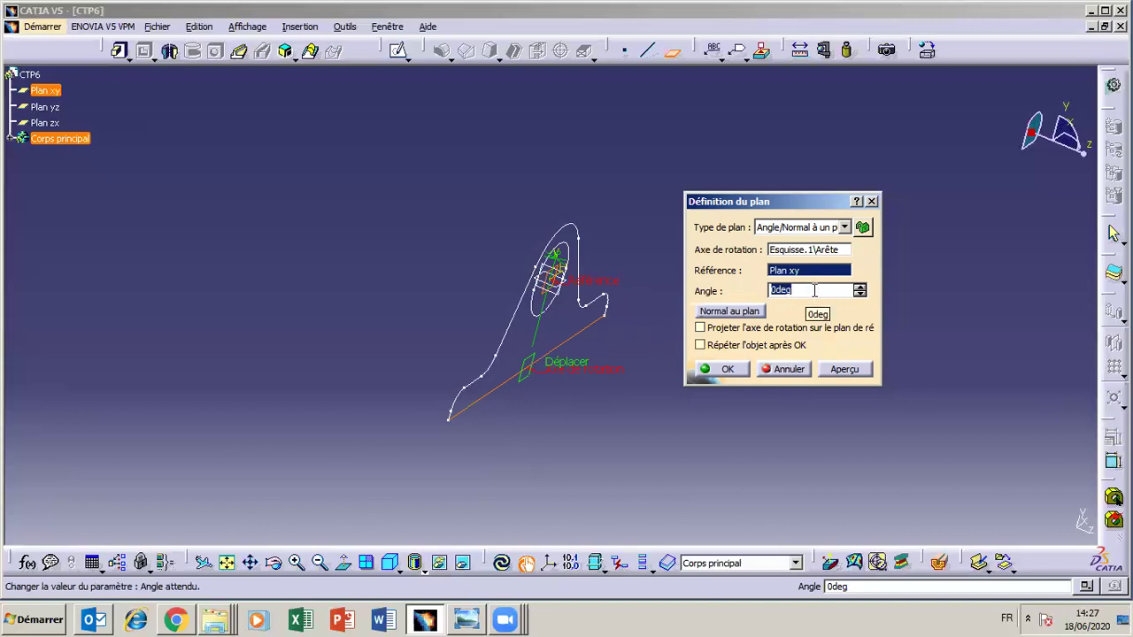
pyautogui.write('10')
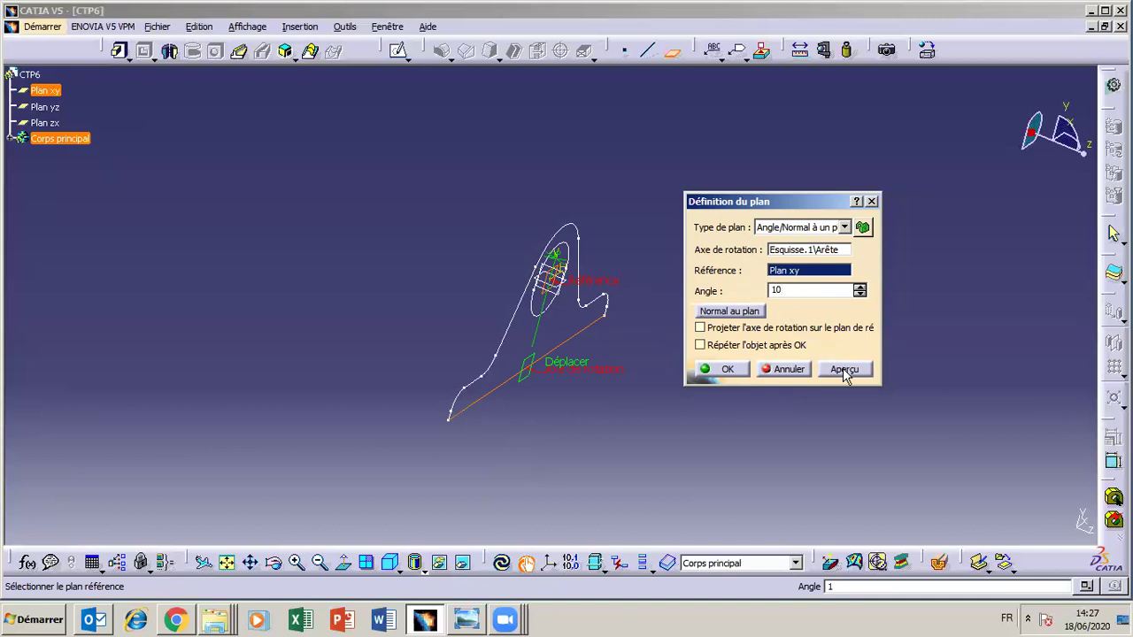
pyautogui.click(845, 369)
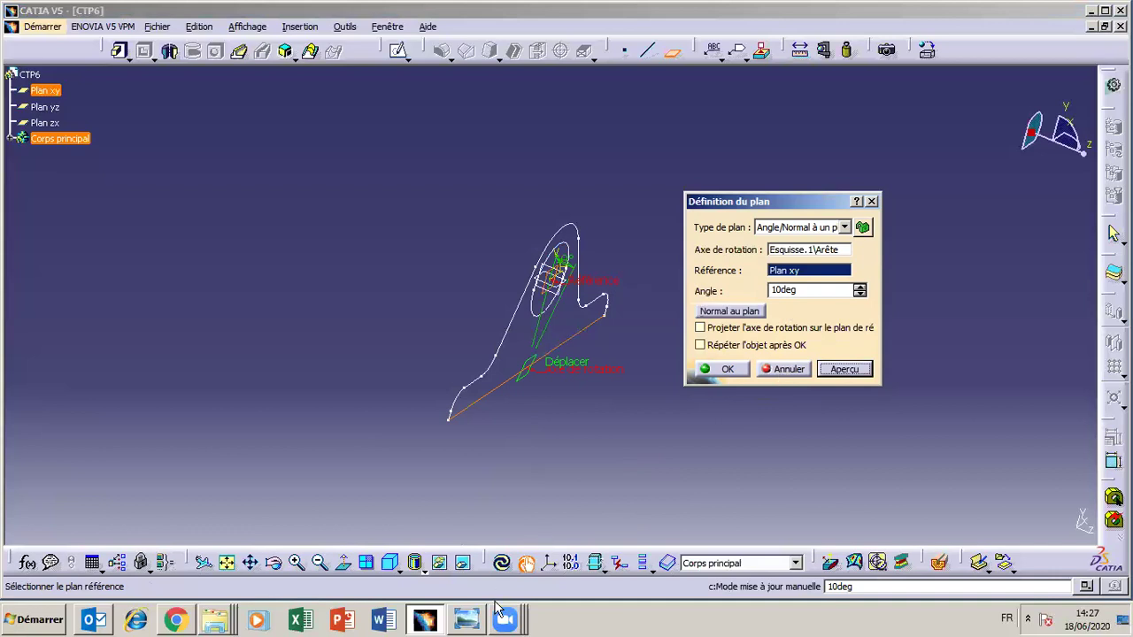
# Check the TP6 drawing, switch the plane definition to the Décalé type, and create a plane offset 50 mm from Plan xy.
pyautogui.click(476, 623)
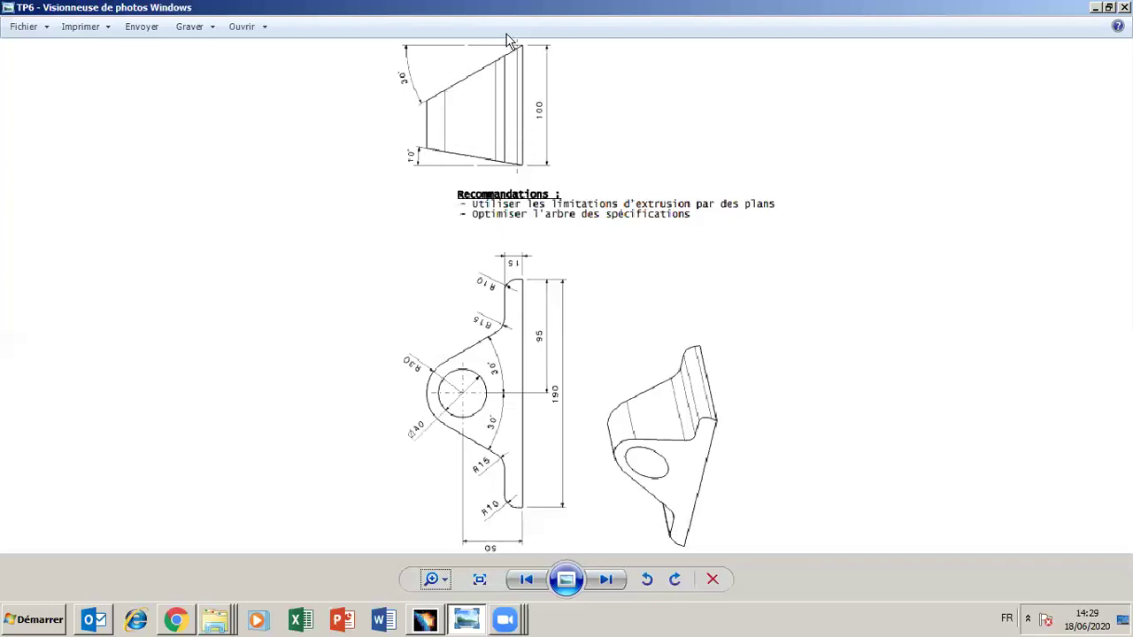
pyautogui.moveTo(476, 625)
pyautogui.click(421, 622)
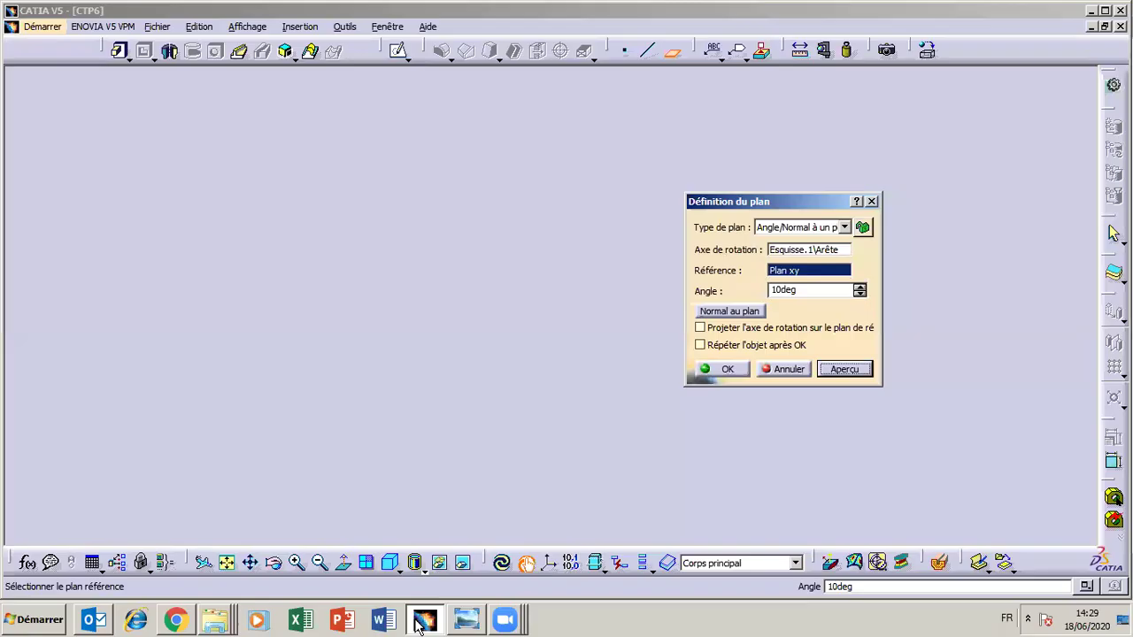
pyautogui.click(844, 228)
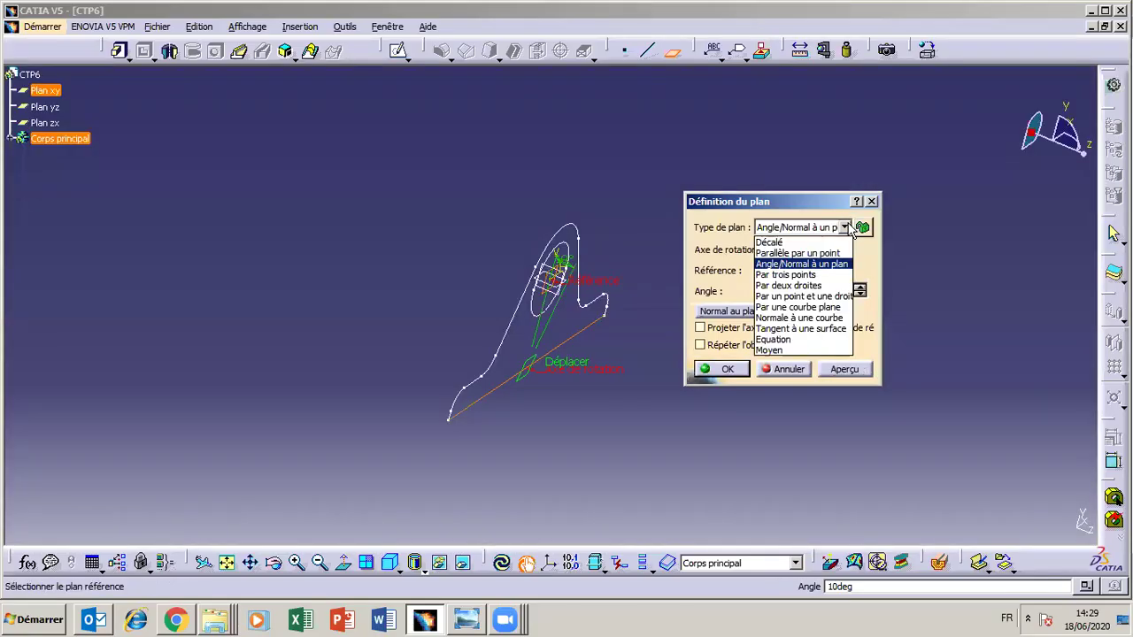
pyautogui.click(774, 242)
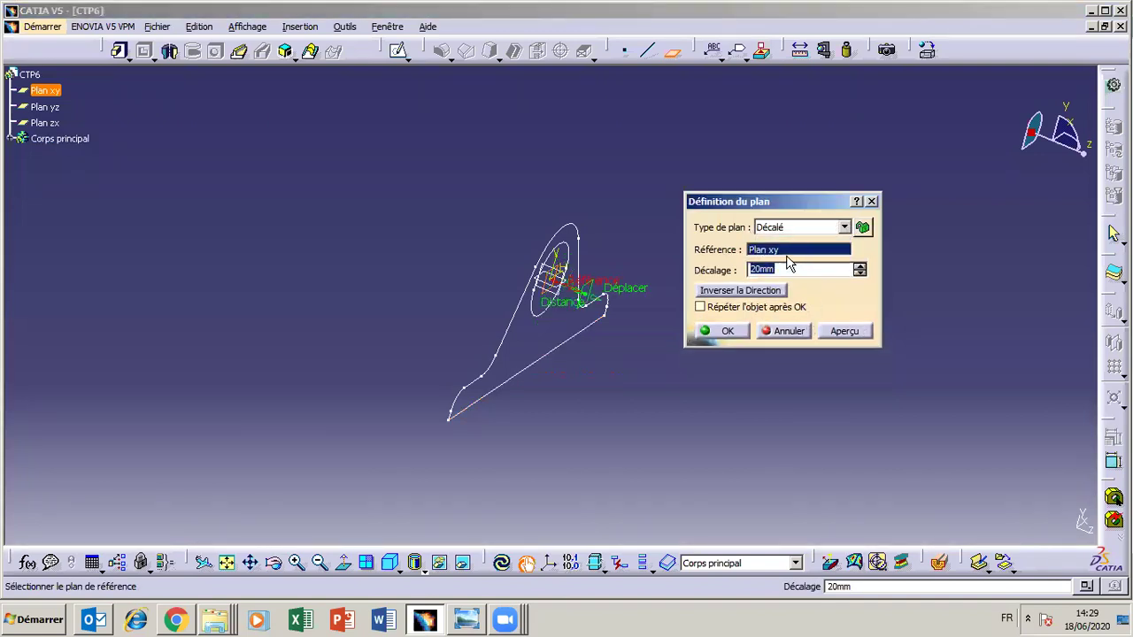
pyautogui.write('50')
pyautogui.click(845, 332)
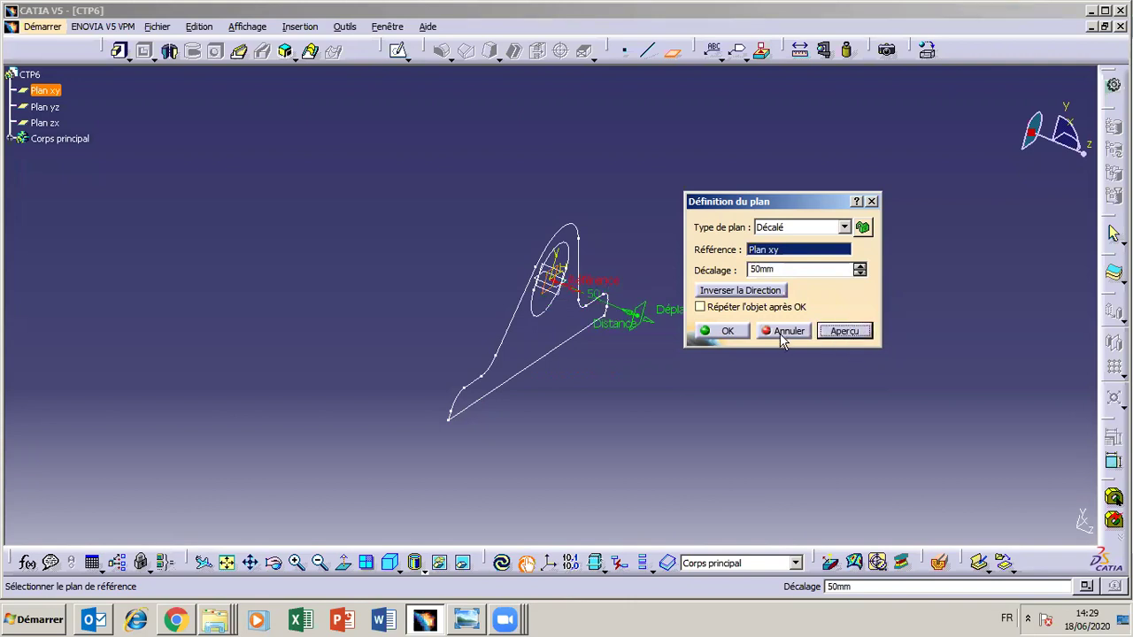
pyautogui.click(728, 330)
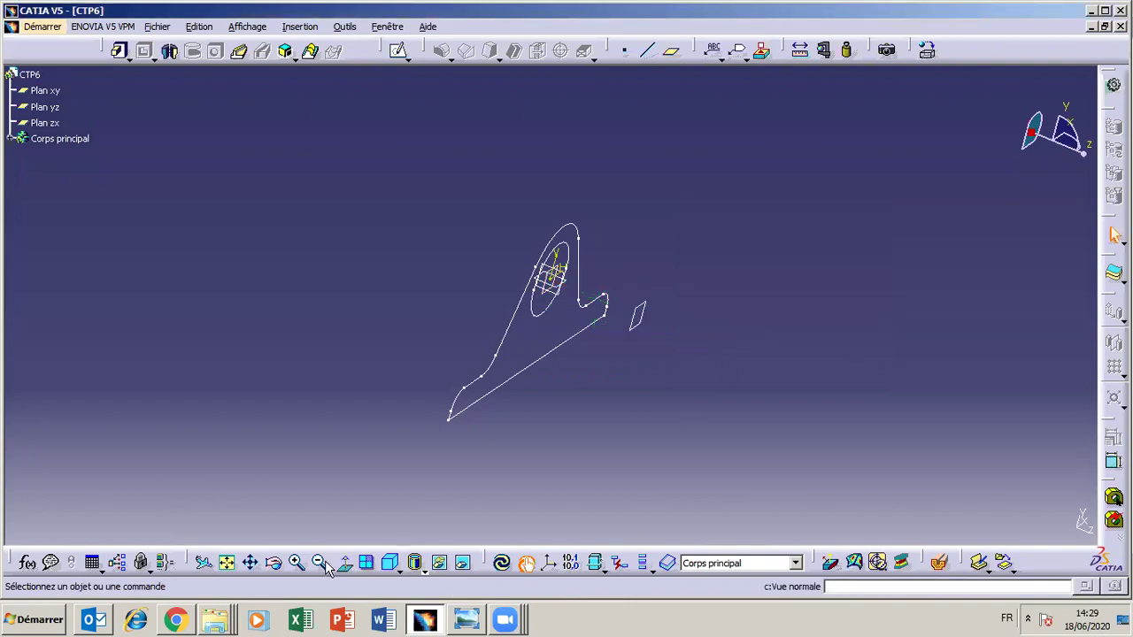
# Create a second plane offset 50 mm from Plan xy in the reversed direction.
pyautogui.click(285, 569)
pyautogui.moveTo(488, 321); pyautogui.dragTo(605, 348)
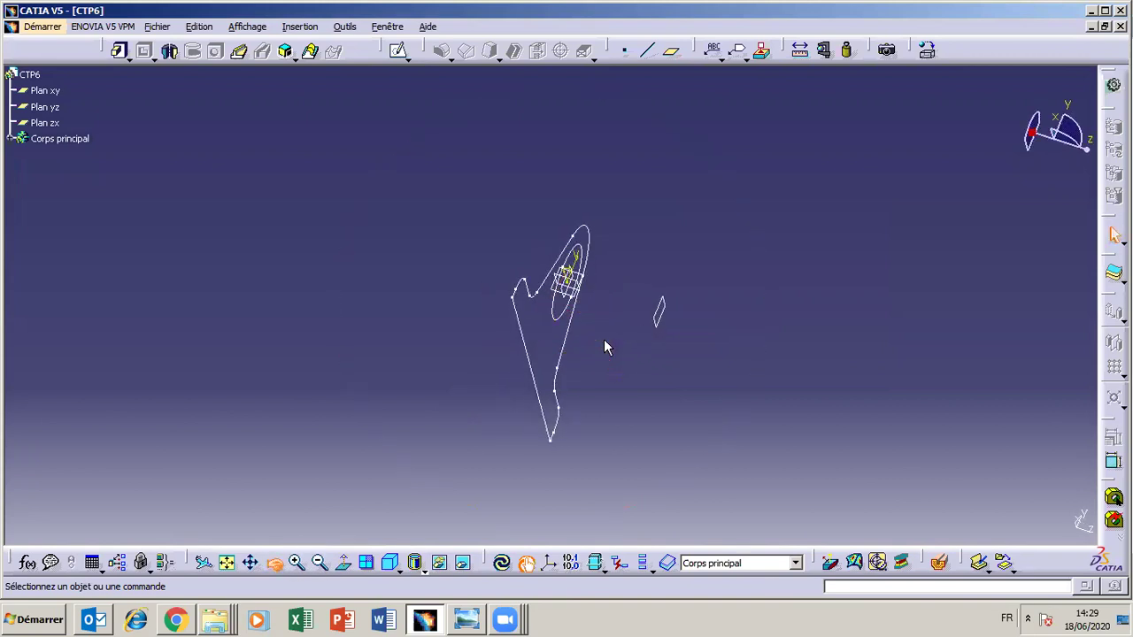
pyautogui.click(670, 51)
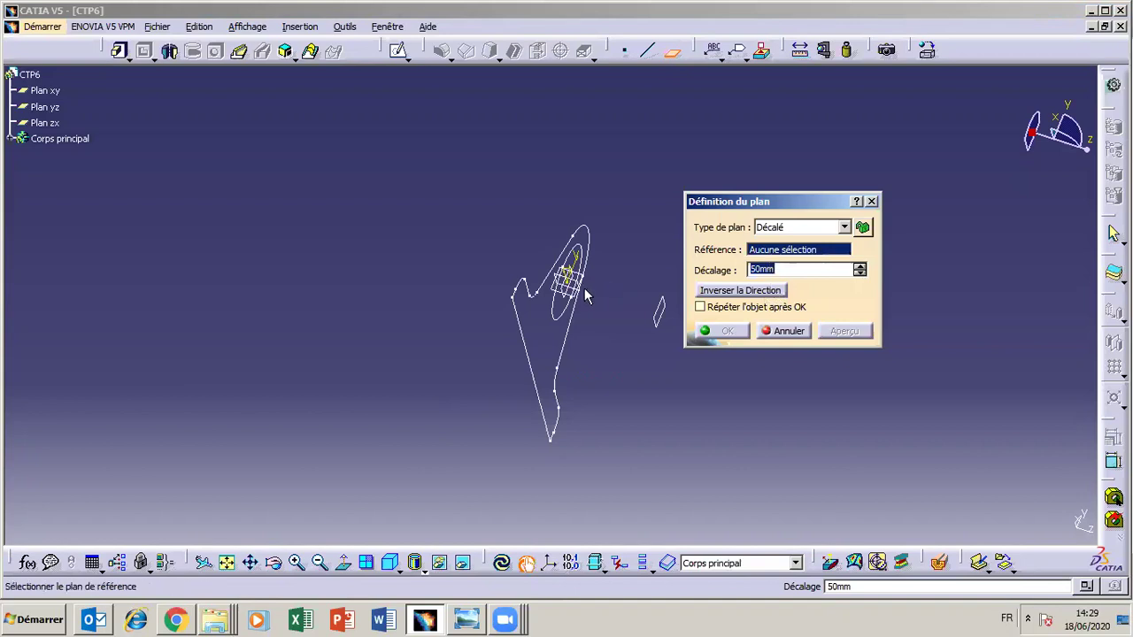
pyautogui.click(31, 90)
pyautogui.click(733, 292)
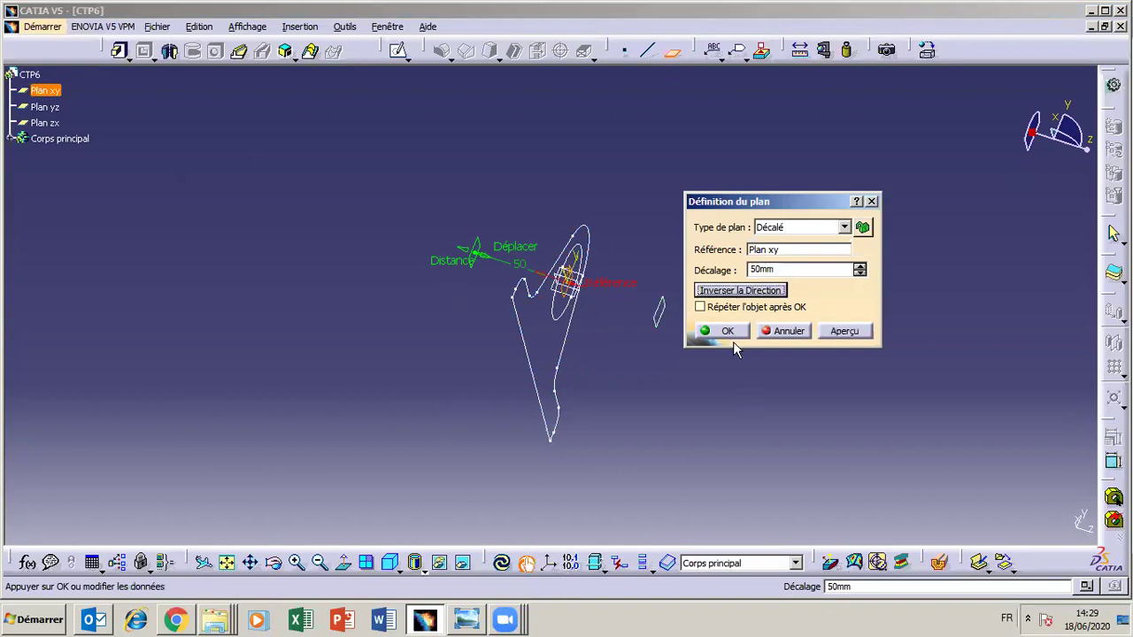
pyautogui.click(726, 331)
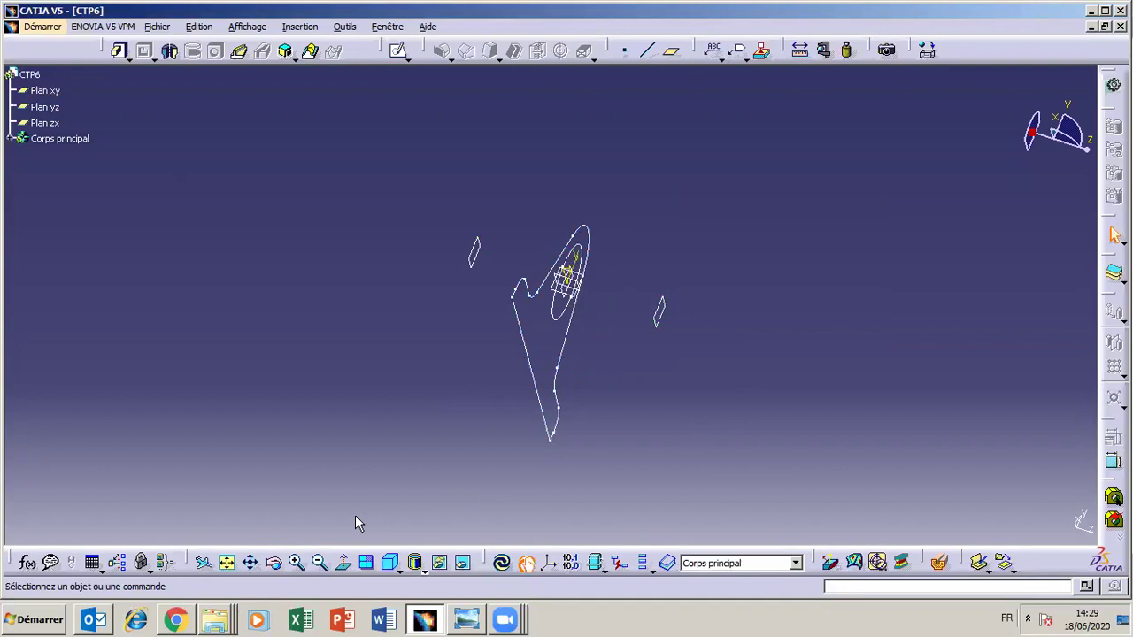
# Examine the two offset planes from several angles, consult the TP6 drawing's inclined faces, and review the definition of Plan.2.
pyautogui.click(273, 563)
pyautogui.moveTo(599, 395)
pyautogui.mouseDown()
pyautogui.moveTo(579, 357)
pyautogui.moveTo(454, 334)
pyautogui.moveTo(566, 356)
pyautogui.moveTo(576, 331)
pyautogui.moveTo(624, 352)
pyautogui.moveTo(639, 395)
pyautogui.moveTo(539, 387)
pyautogui.moveTo(592, 374)
pyautogui.moveTo(599, 346)
pyautogui.moveTo(550, 362)
pyautogui.moveTo(557, 344)
pyautogui.moveTo(617, 342)
pyautogui.moveTo(637, 350)
pyautogui.moveTo(625, 386)
pyautogui.moveTo(637, 390)
pyautogui.mouseUp()
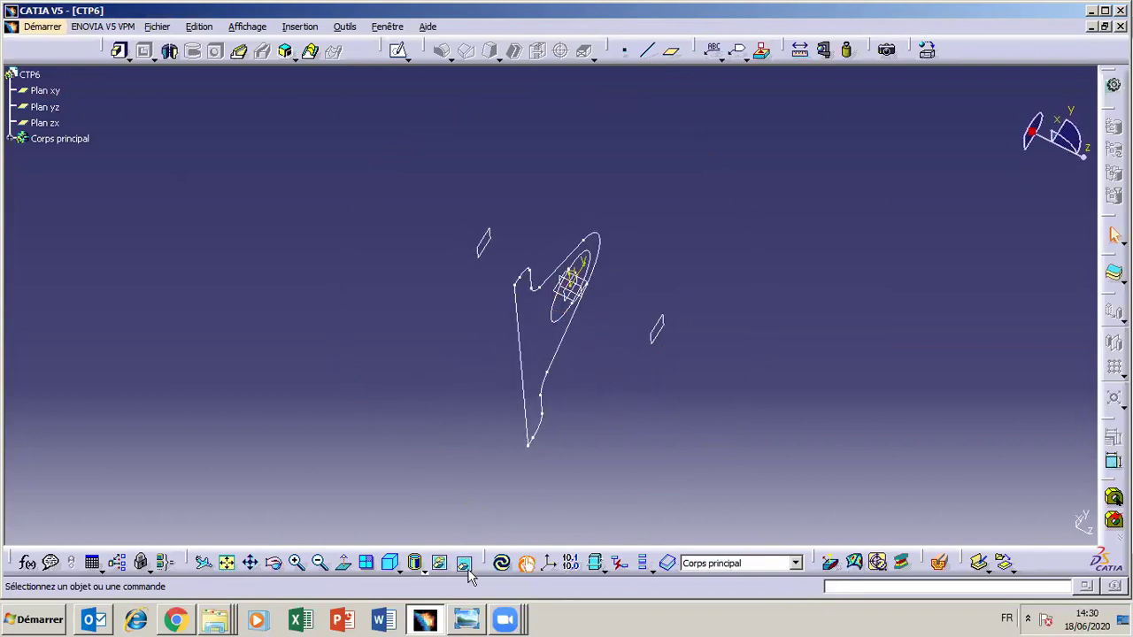
pyautogui.click(466, 619)
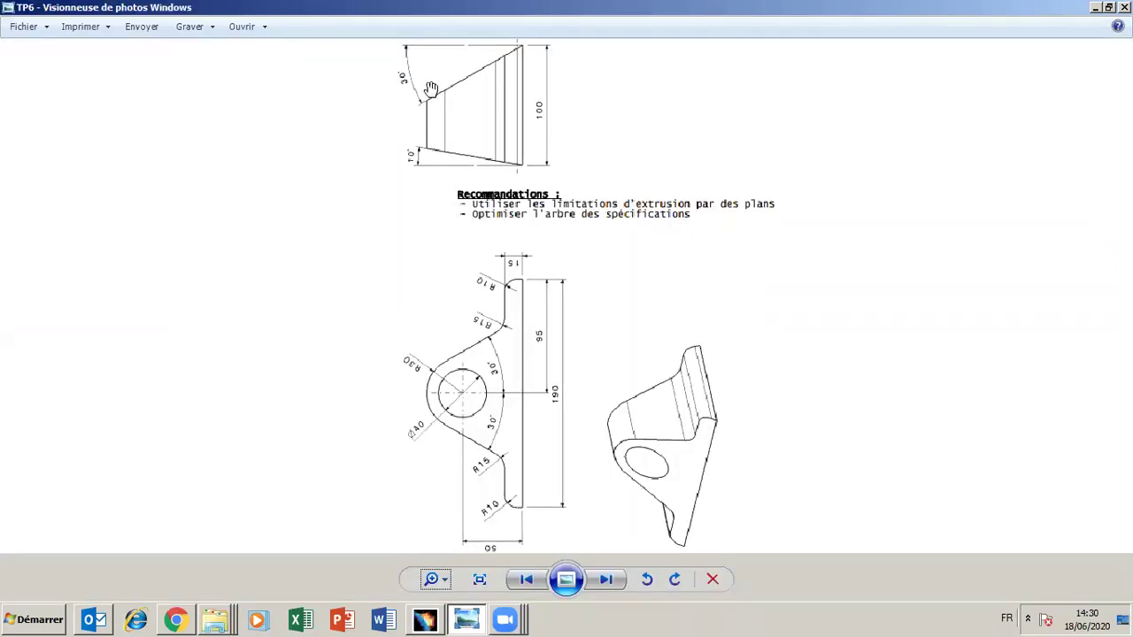
pyautogui.click(473, 615)
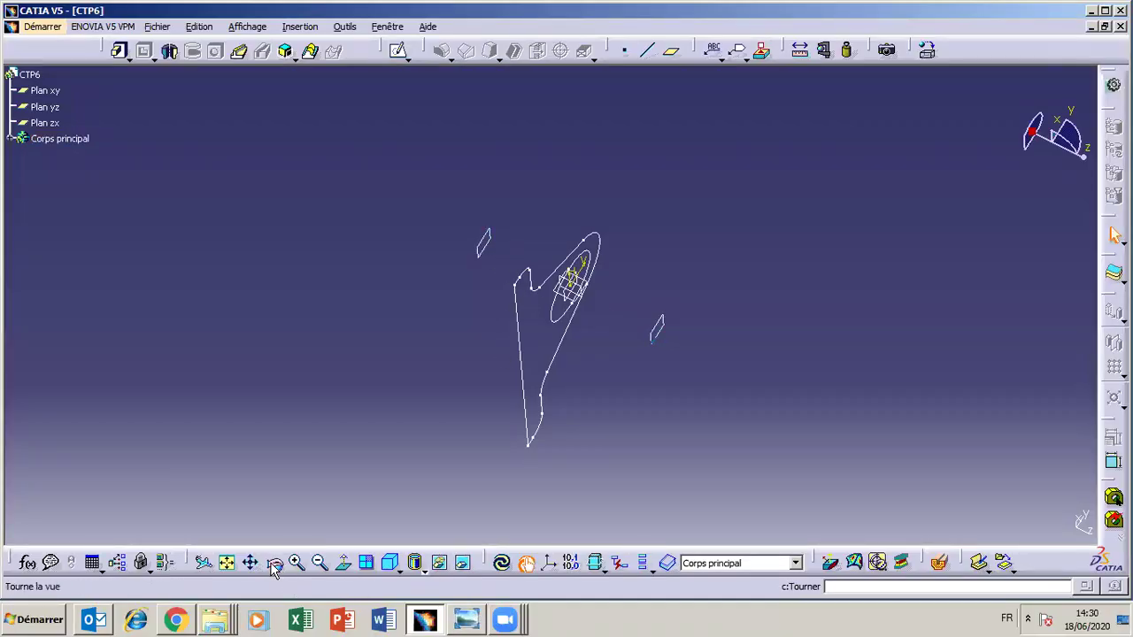
pyautogui.moveTo(685, 230); pyautogui.dragTo(779, 231, button='middle')
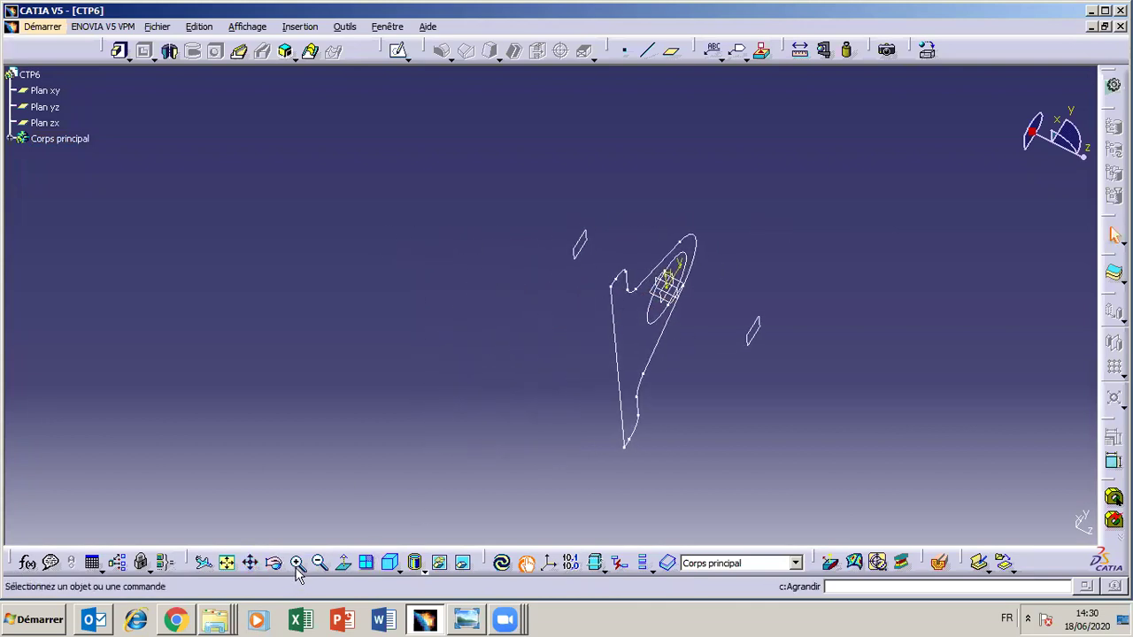
pyautogui.click(250, 565)
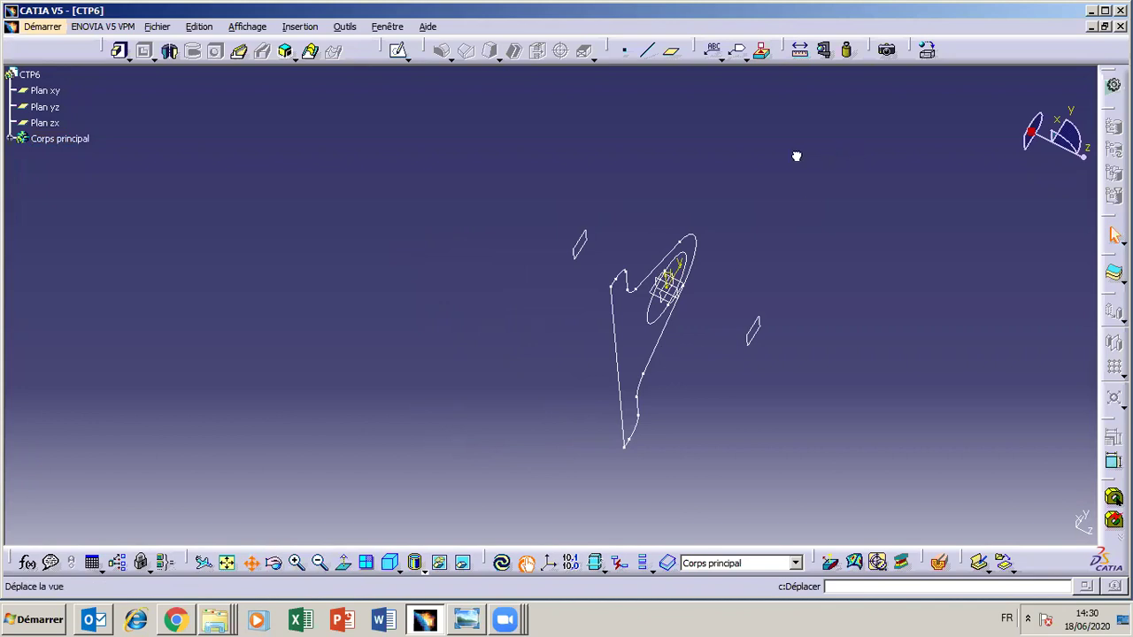
pyautogui.moveTo(809, 153); pyautogui.dragTo(786, 153)
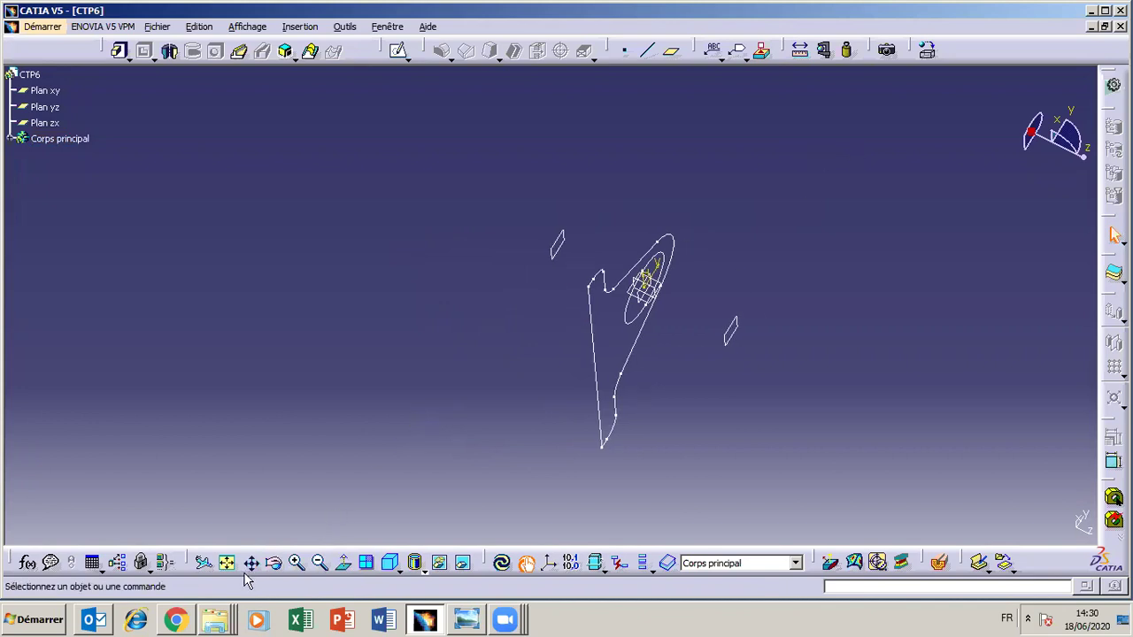
pyautogui.click(272, 563)
pyautogui.moveTo(829, 253); pyautogui.dragTo(504, 278)
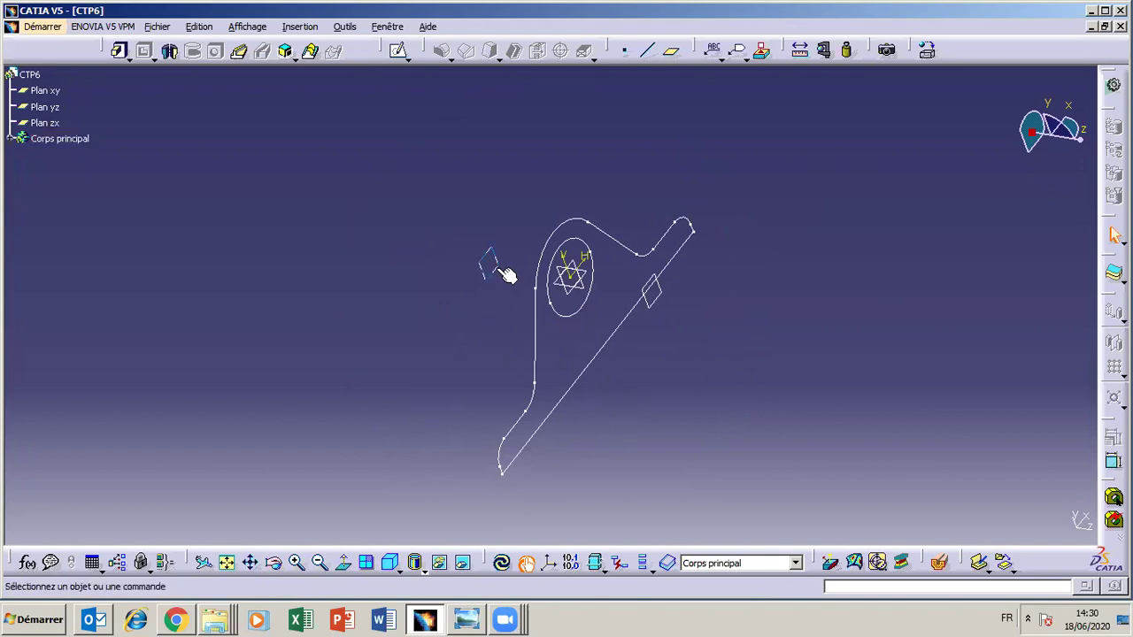
pyautogui.doubleClick(495, 266)
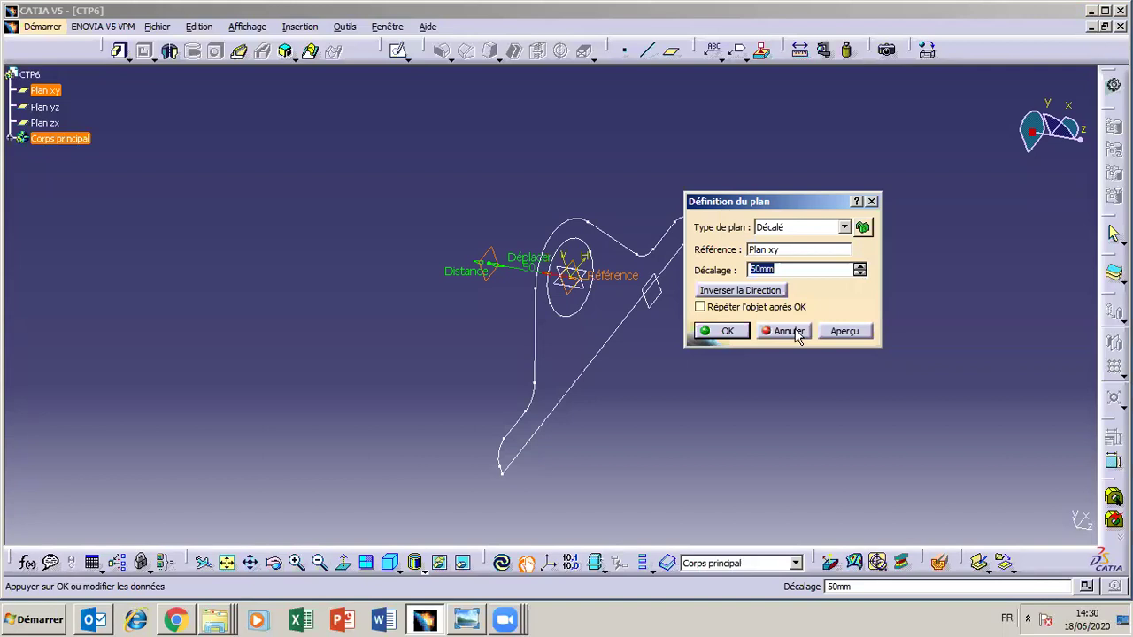
pyautogui.click(791, 331)
# Sketch a horizontal axis through the origin on Plan.2, extending past both ends of the profile, and exit the sketch.
pyautogui.click(492, 301)
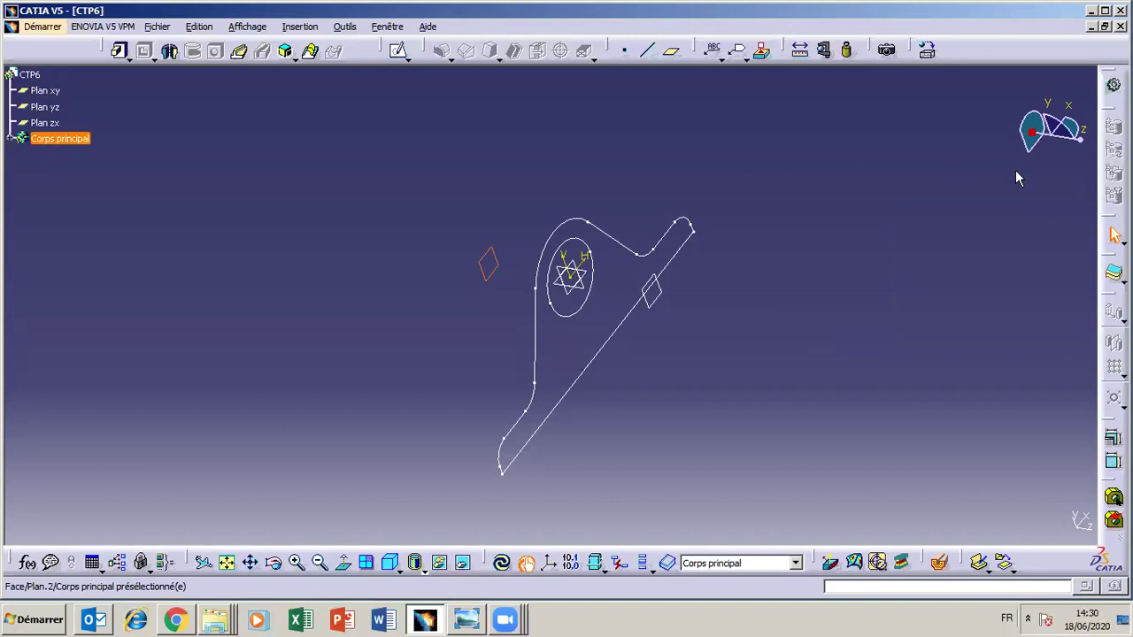
pyautogui.click(11, 141)
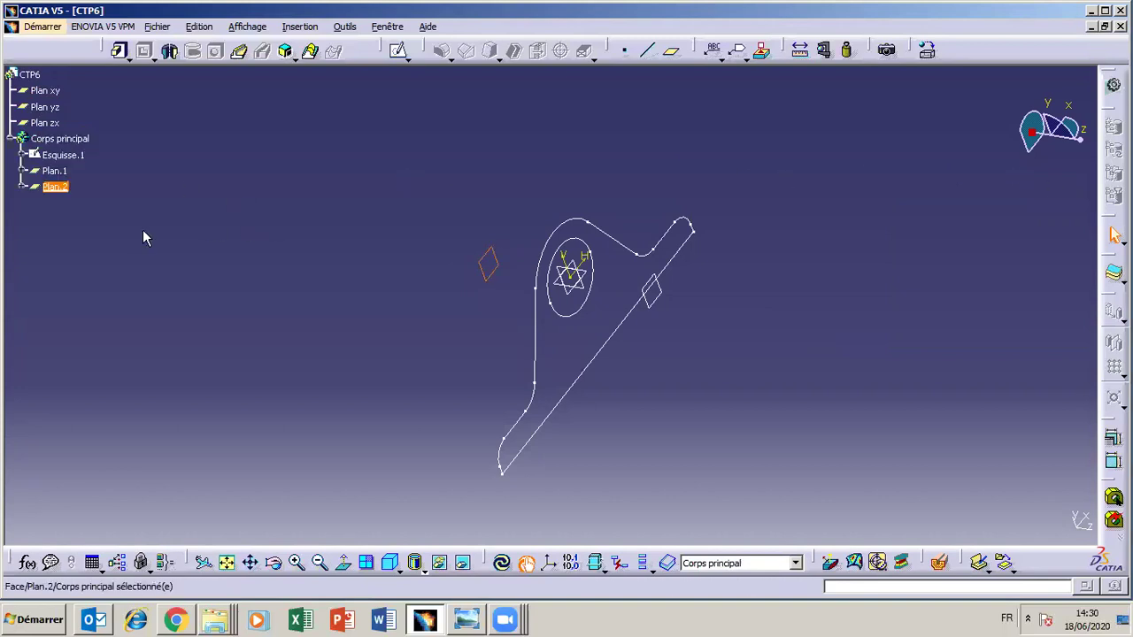
pyautogui.click(23, 187)
pyautogui.click(398, 50)
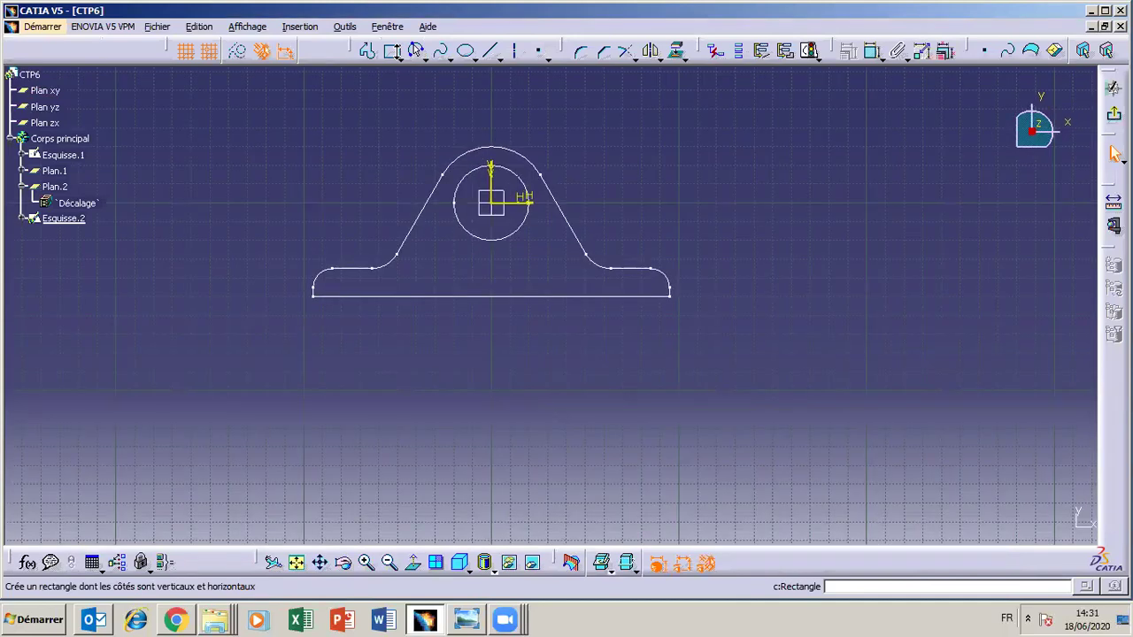
pyautogui.click(518, 52)
pyautogui.click(283, 200)
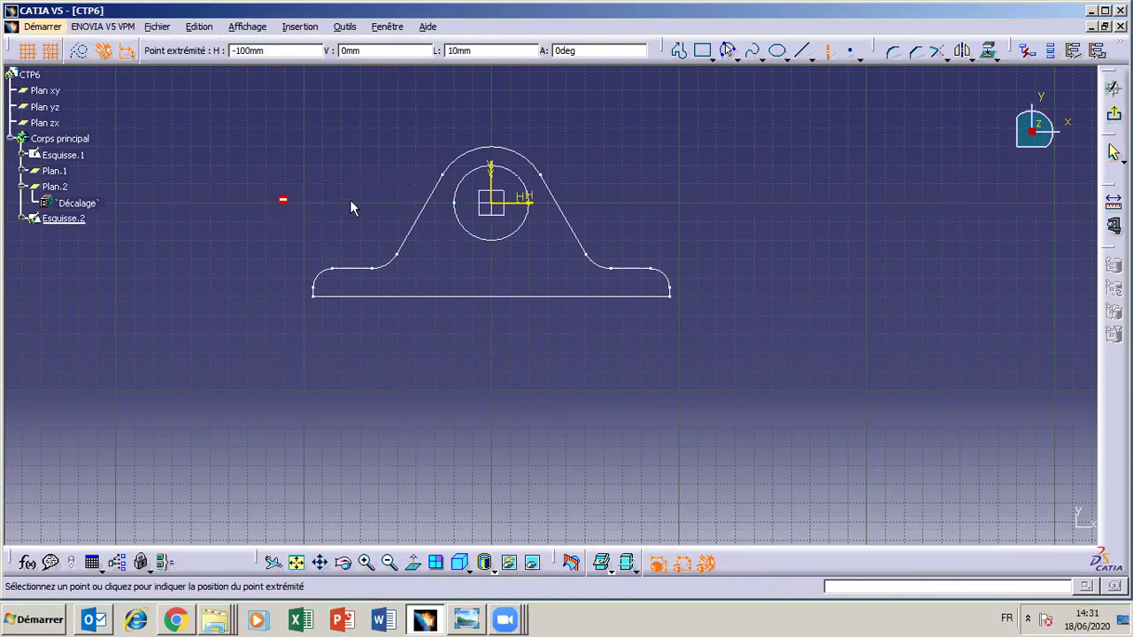
pyautogui.click(806, 204)
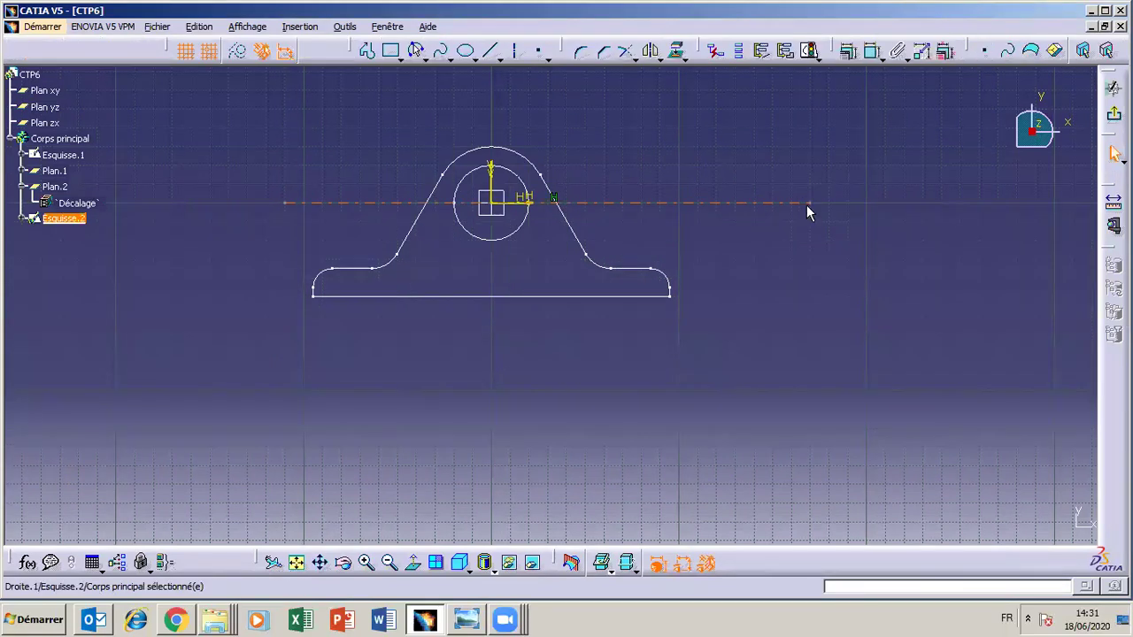
pyautogui.click(1113, 113)
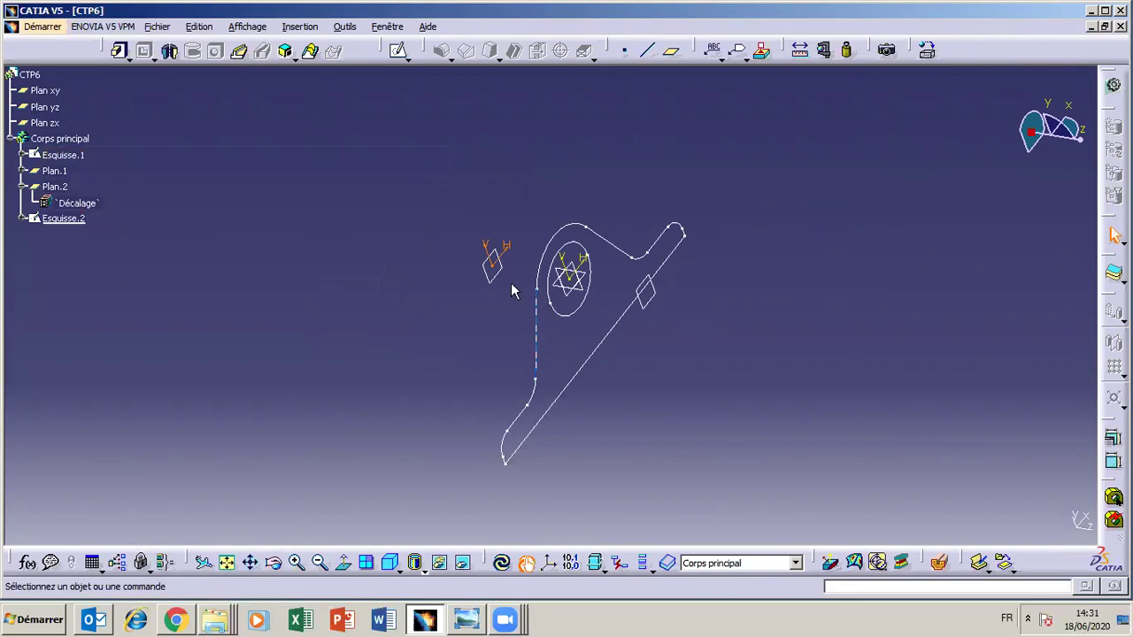
# Sketch a horizontal axis through the origin on Plan.1, extending past both sides of the profile, and exit the sketch.
pyautogui.click(511, 259)
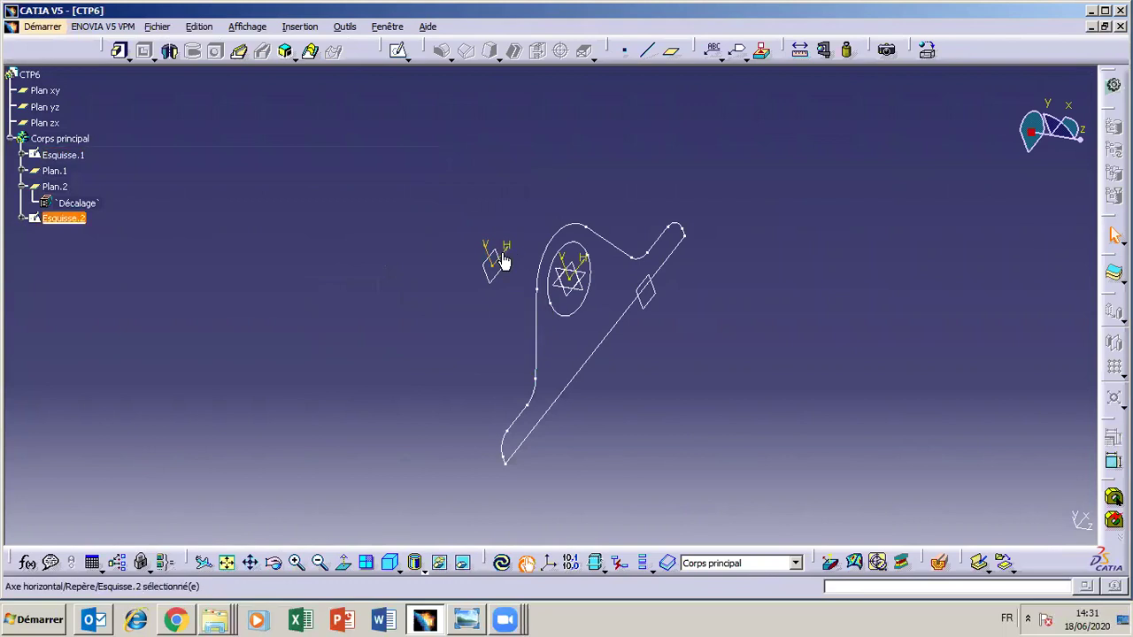
pyautogui.click(22, 221)
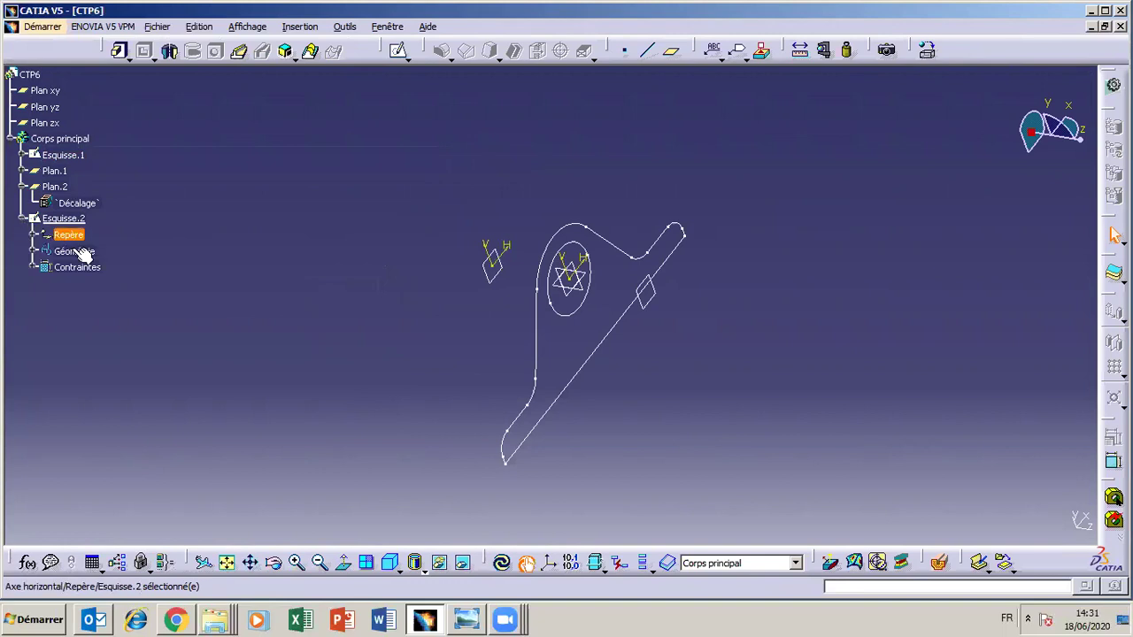
pyautogui.click(662, 304)
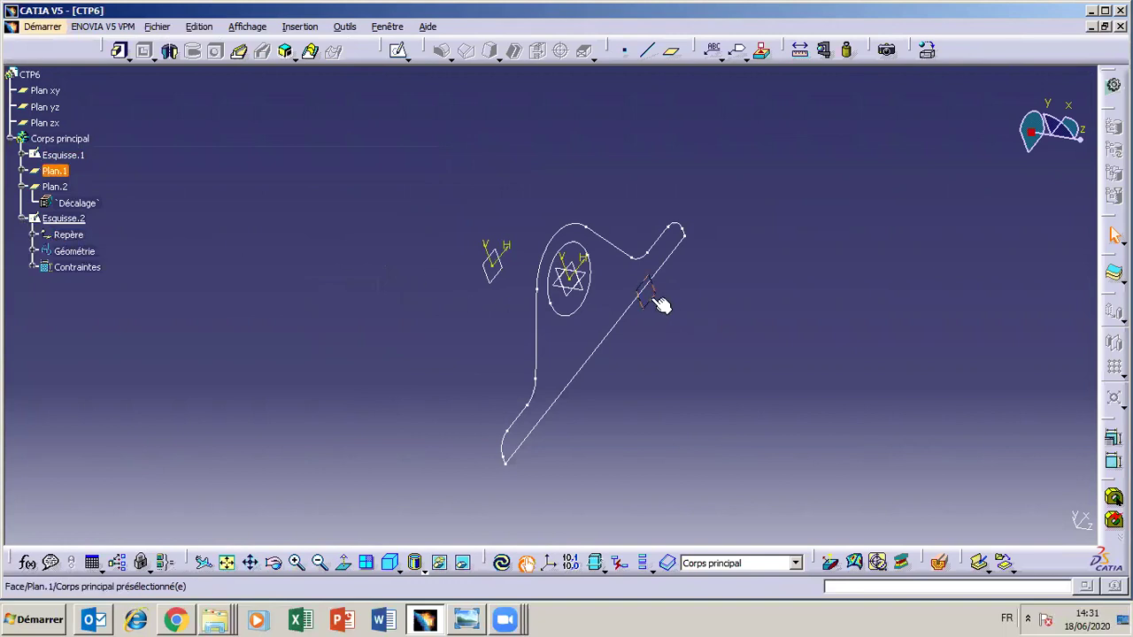
pyautogui.click(397, 49)
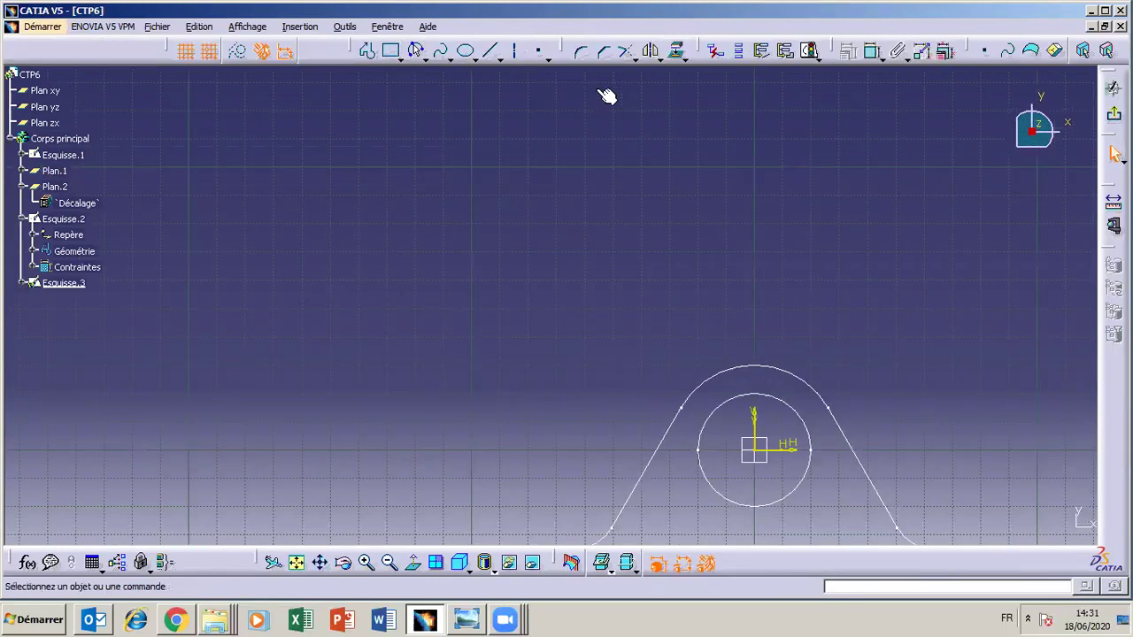
pyautogui.click(537, 51)
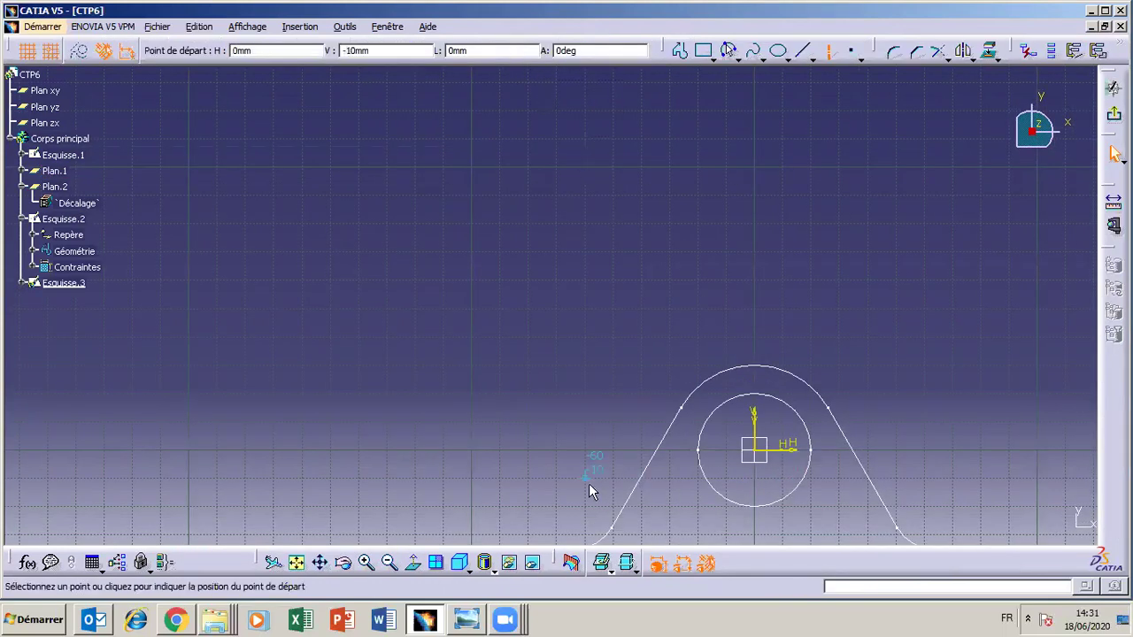
pyautogui.click(434, 448)
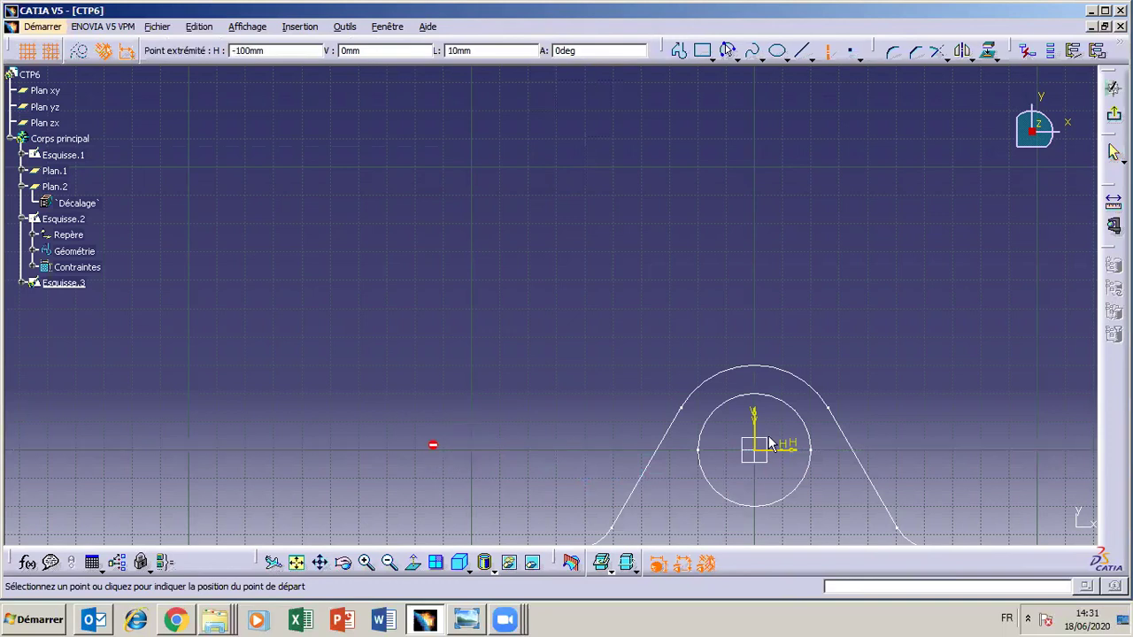
pyautogui.click(1026, 453)
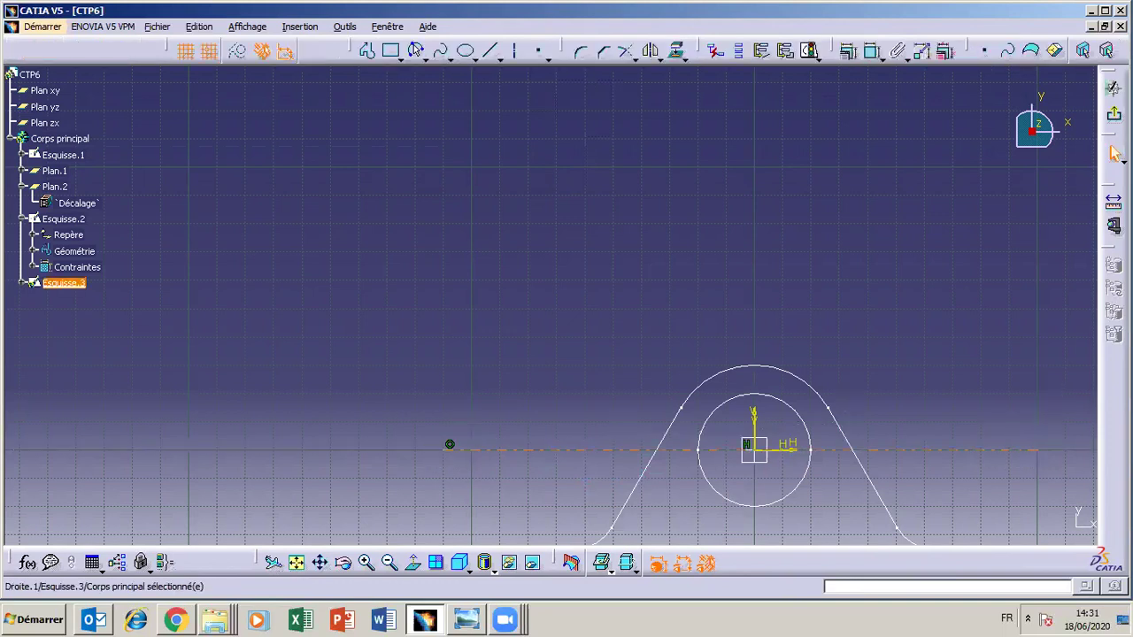
pyautogui.click(1112, 86)
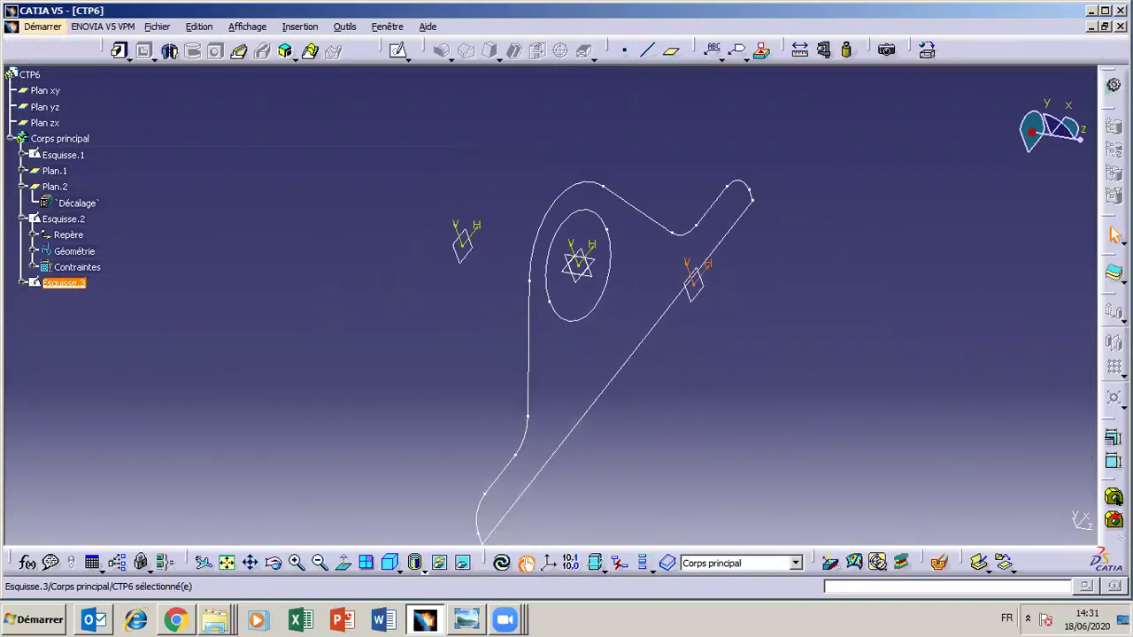
# Define an Angle/Normal plane with Plan.2 as reference and the horizontal axis of Esquisse.2 as rotation axis.
pyautogui.click(726, 316)
pyautogui.click(273, 563)
pyautogui.moveTo(394, 473); pyautogui.dragTo(425, 463)
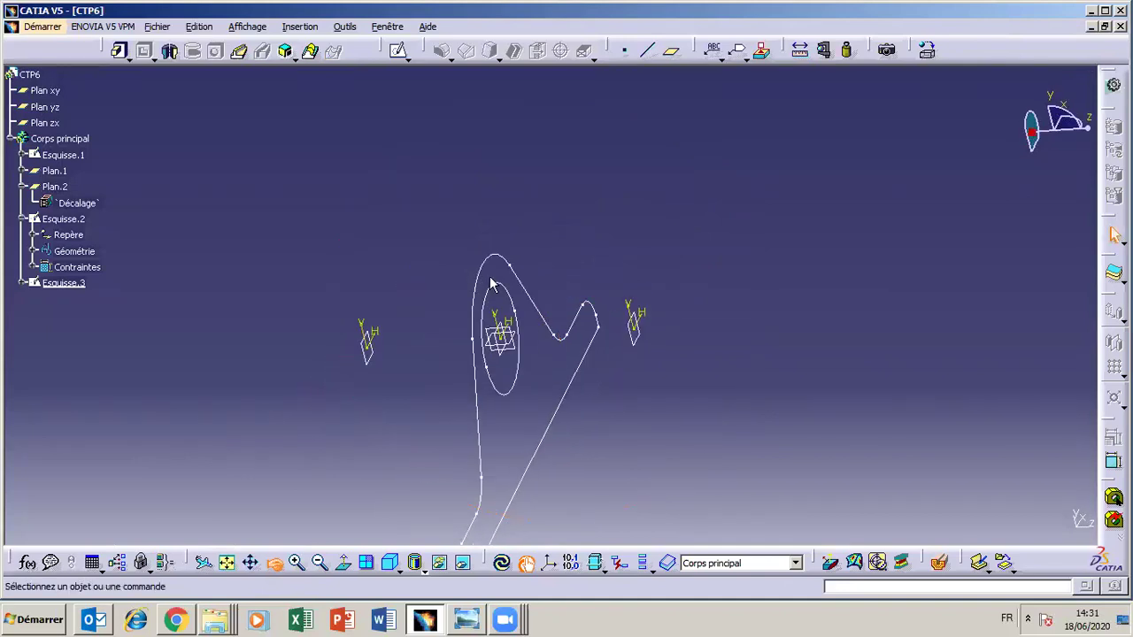
pyautogui.click(672, 53)
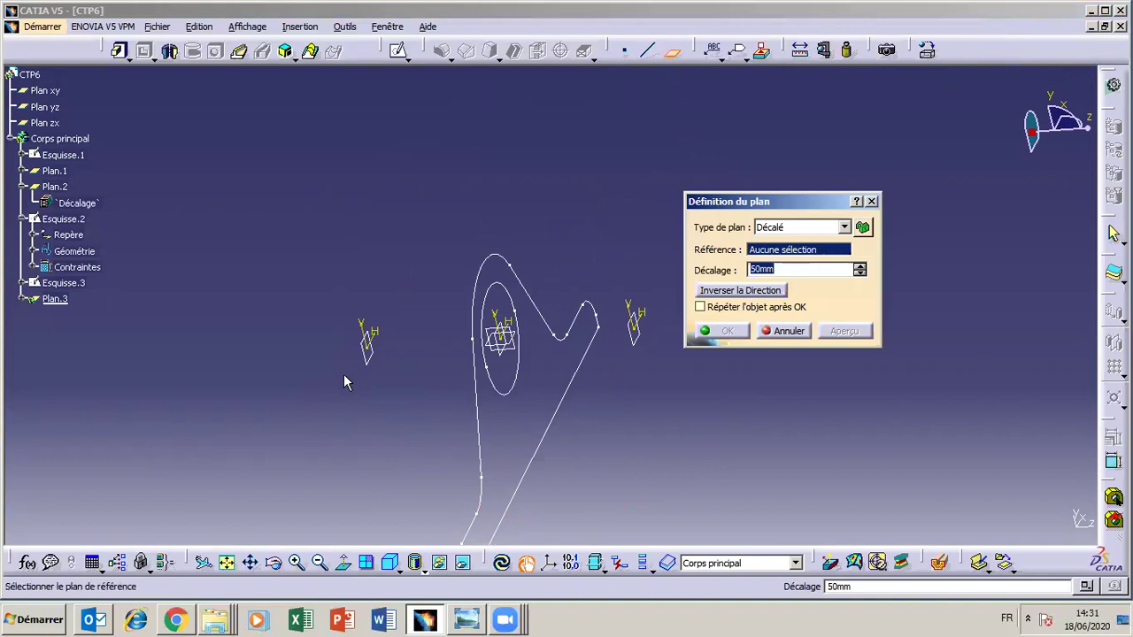
pyautogui.click(373, 369)
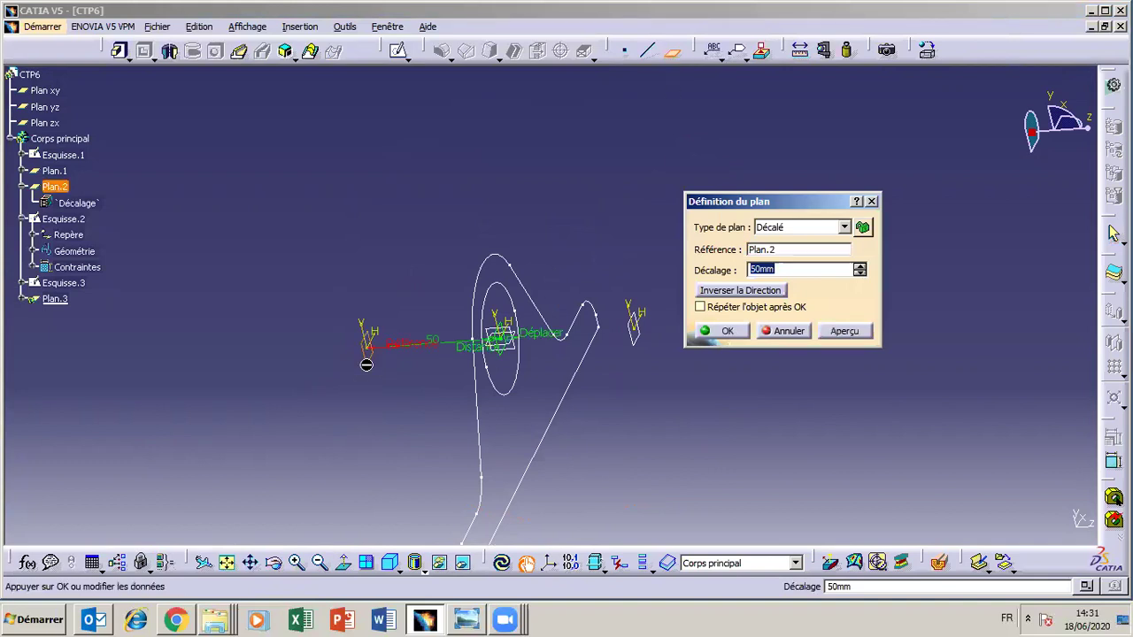
pyautogui.click(845, 227)
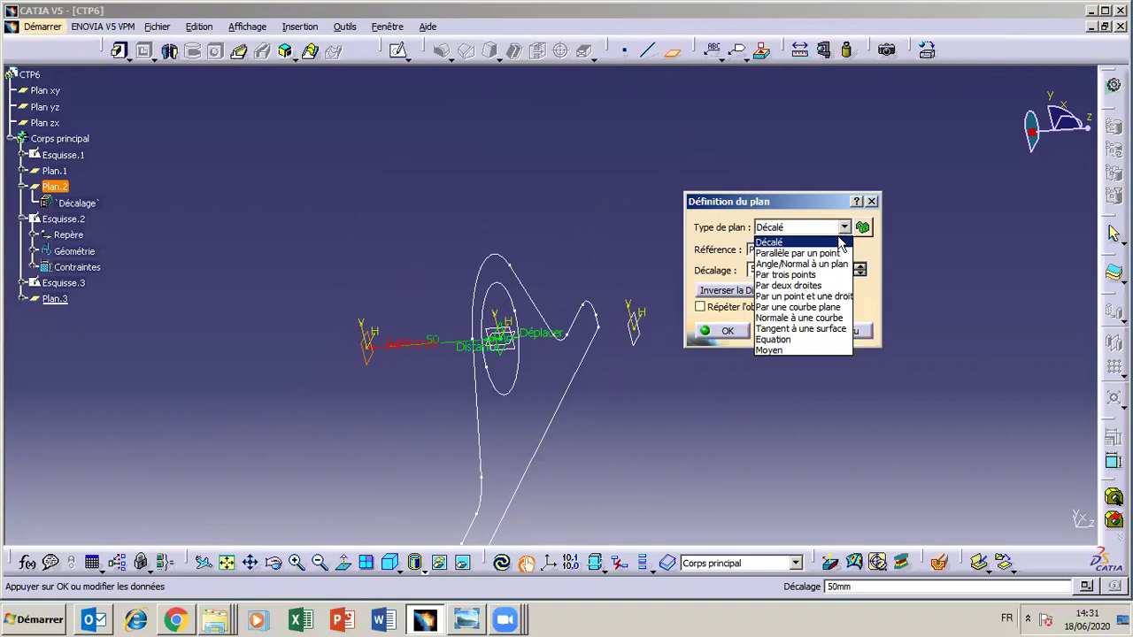
pyautogui.click(812, 262)
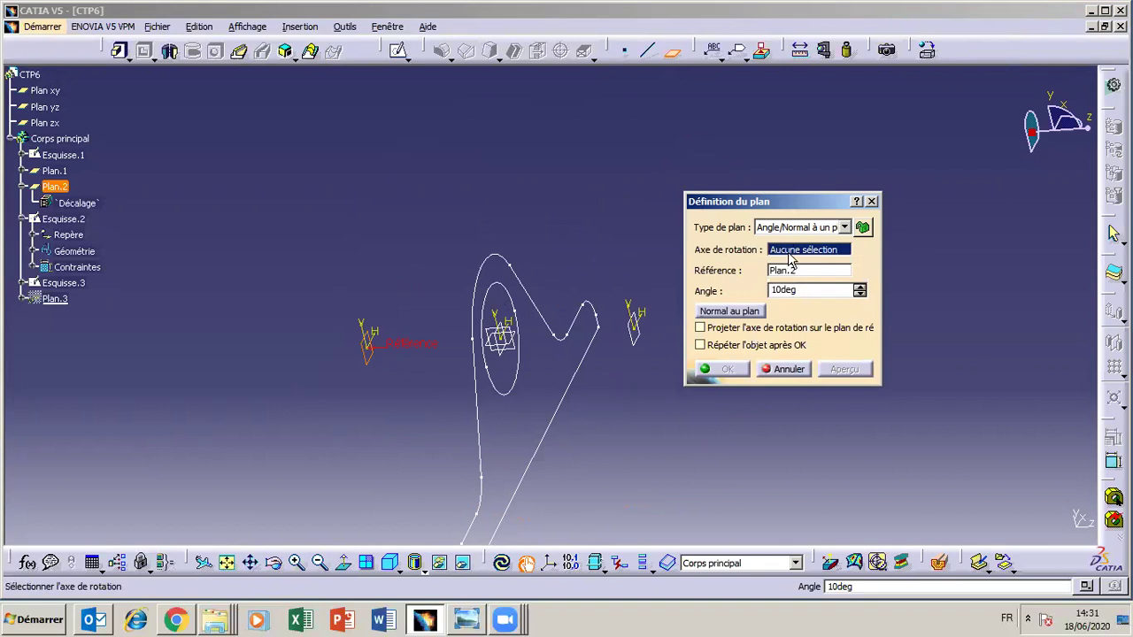
pyautogui.click(372, 342)
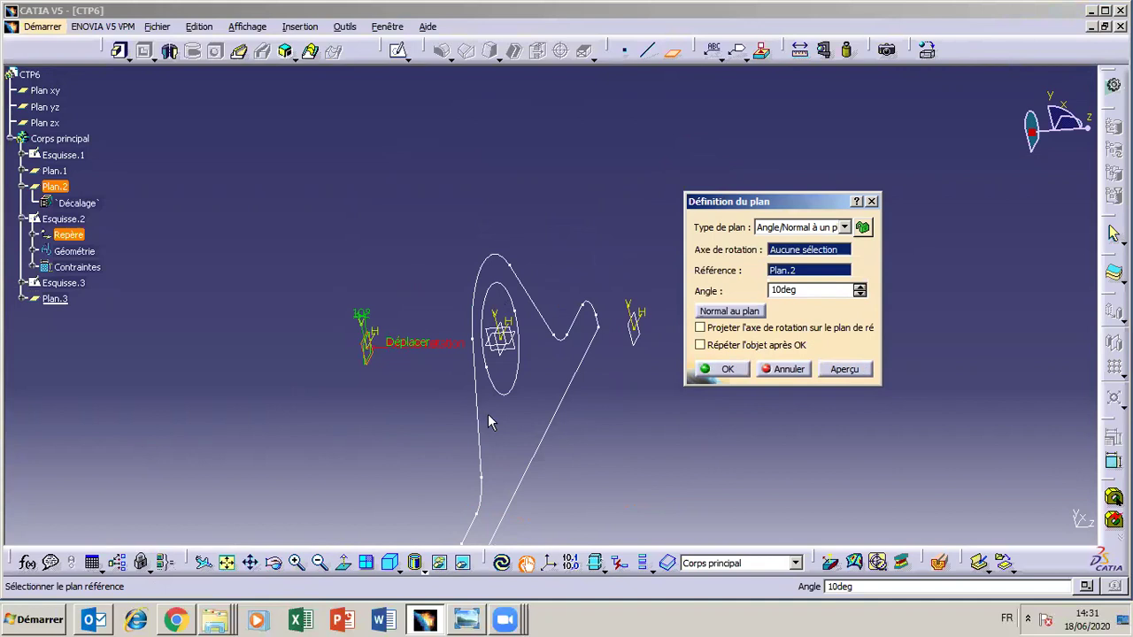
# Try an angle of -10 deg for the inclined plane and preview its tilt from the side.
pyautogui.click(253, 562)
pyautogui.moveTo(383, 400); pyautogui.dragTo(473, 392)
pyautogui.click(274, 563)
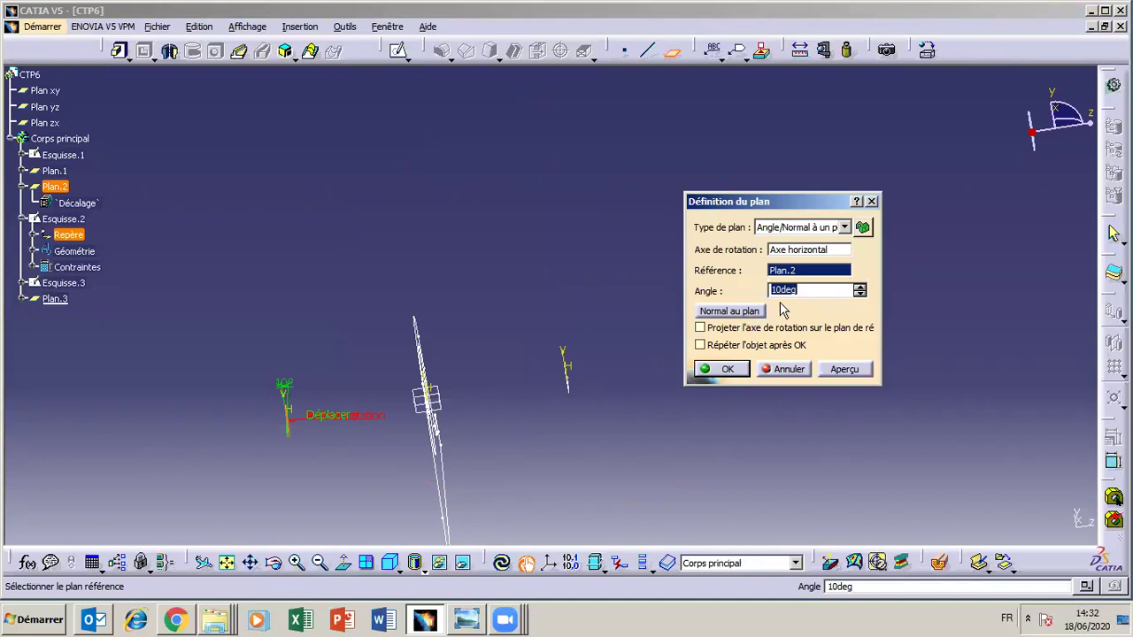
pyautogui.click(772, 289)
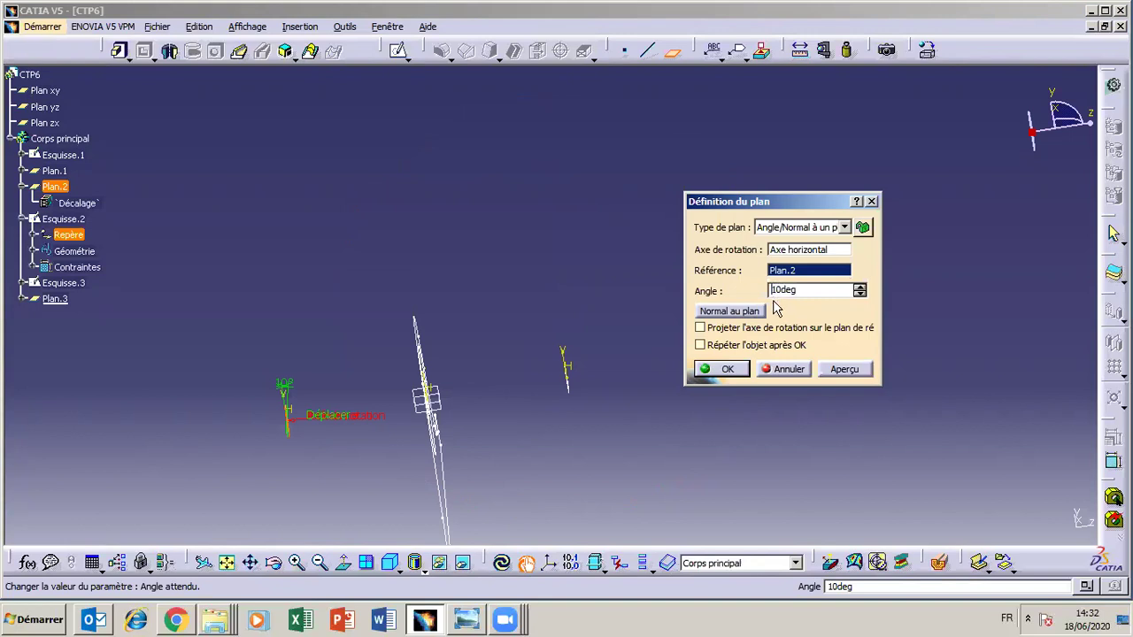
pyautogui.write('-')
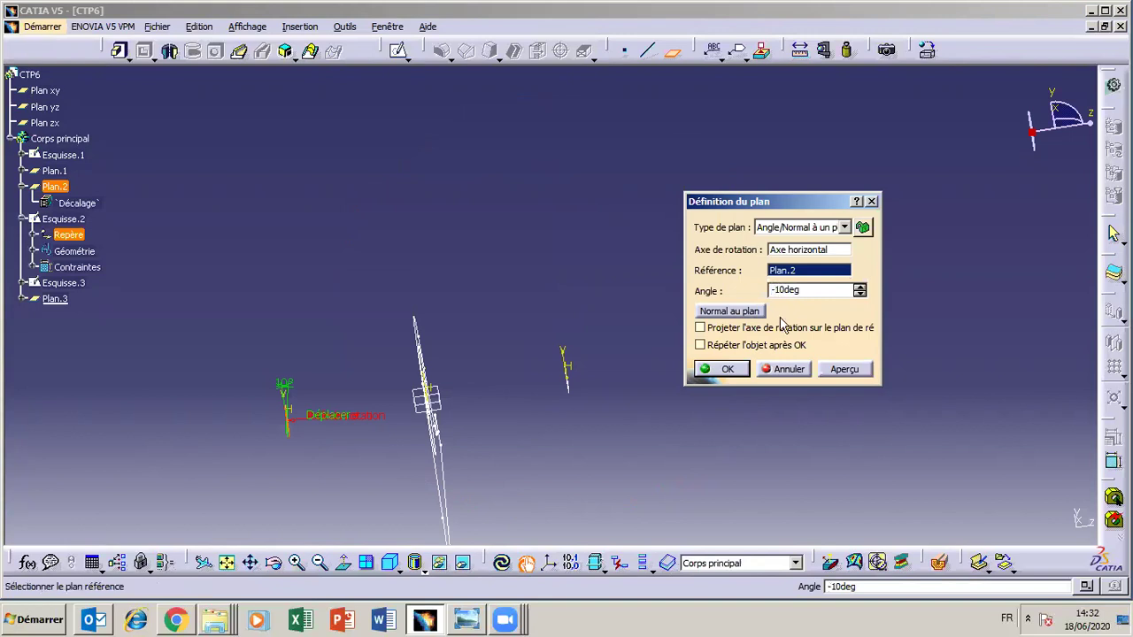
pyautogui.click(831, 368)
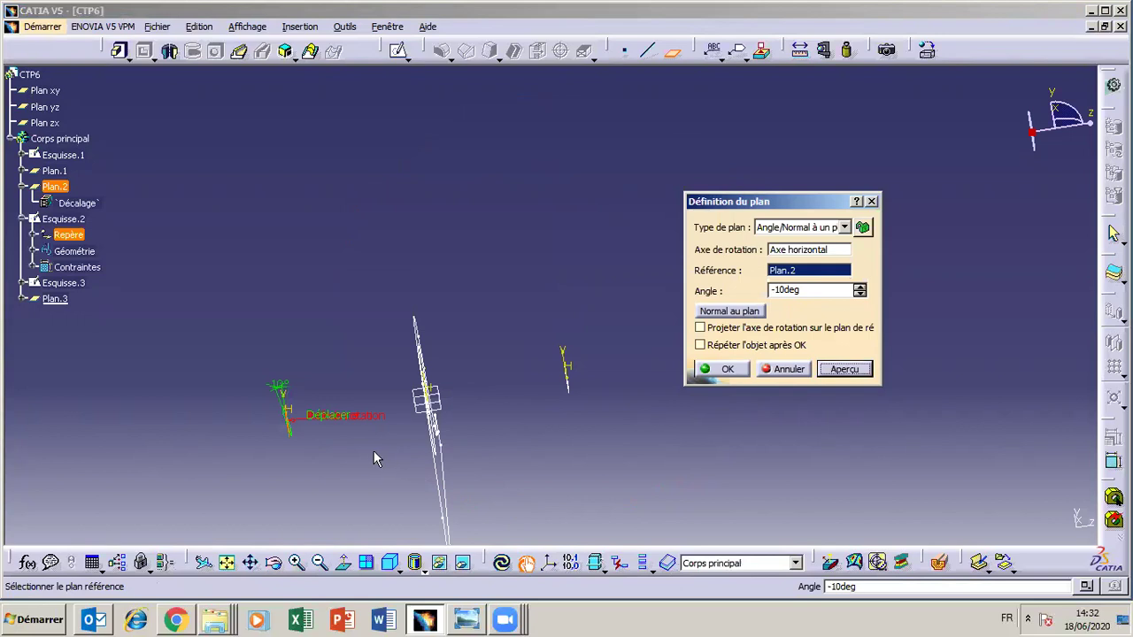
# Set the inclined plane's angle to 10 deg, preview it, and create the plane.
pyautogui.click(775, 290)
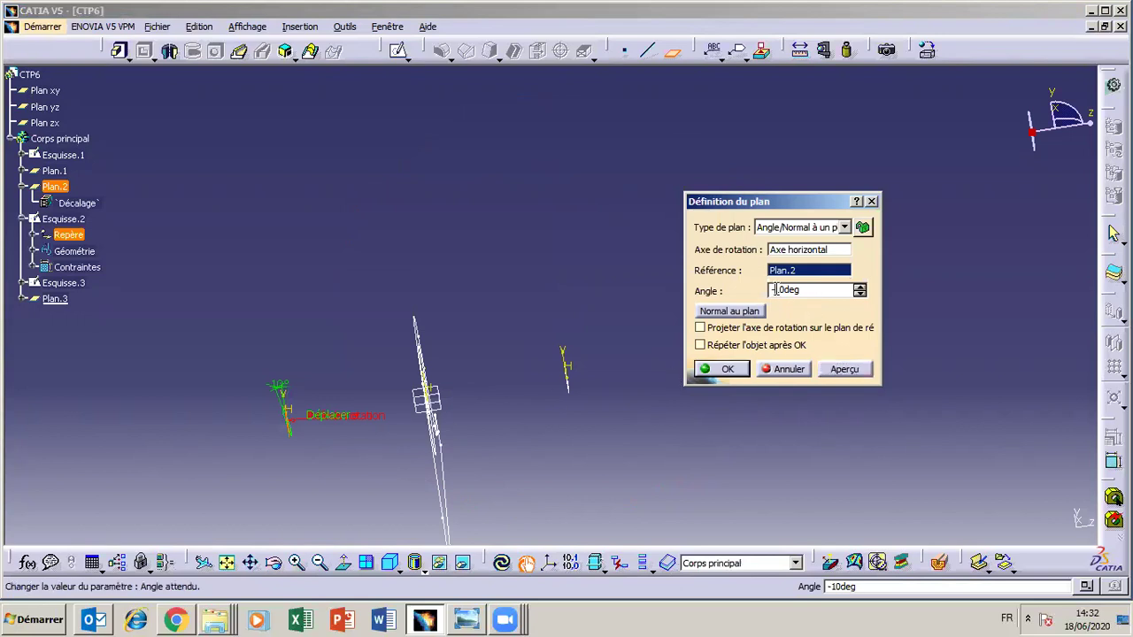
pyautogui.press('Return')
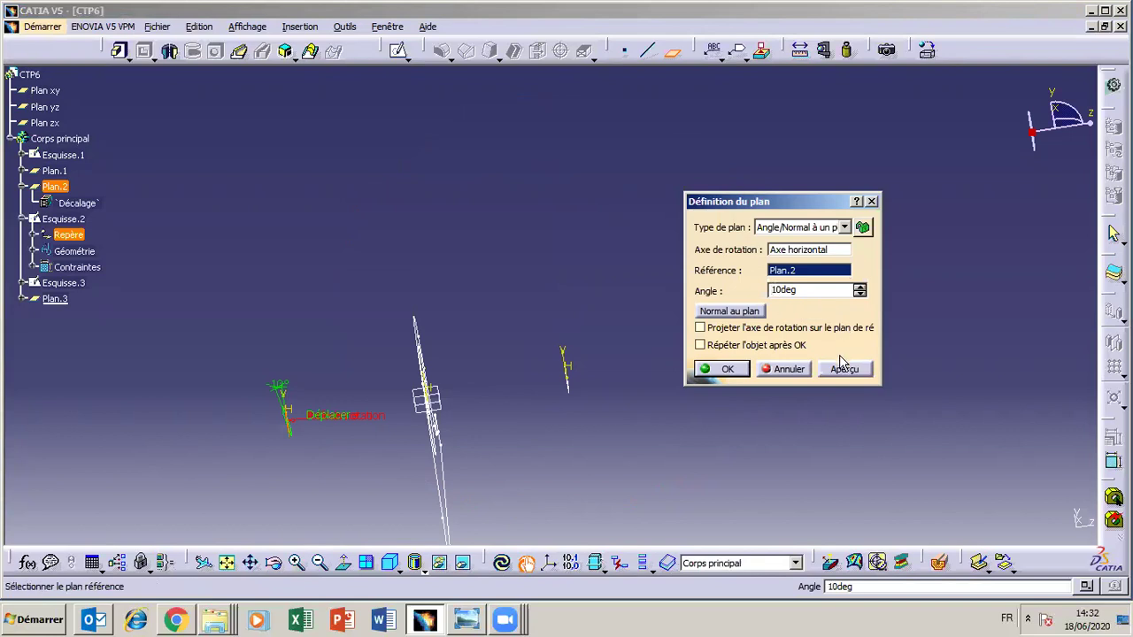
pyautogui.click(841, 370)
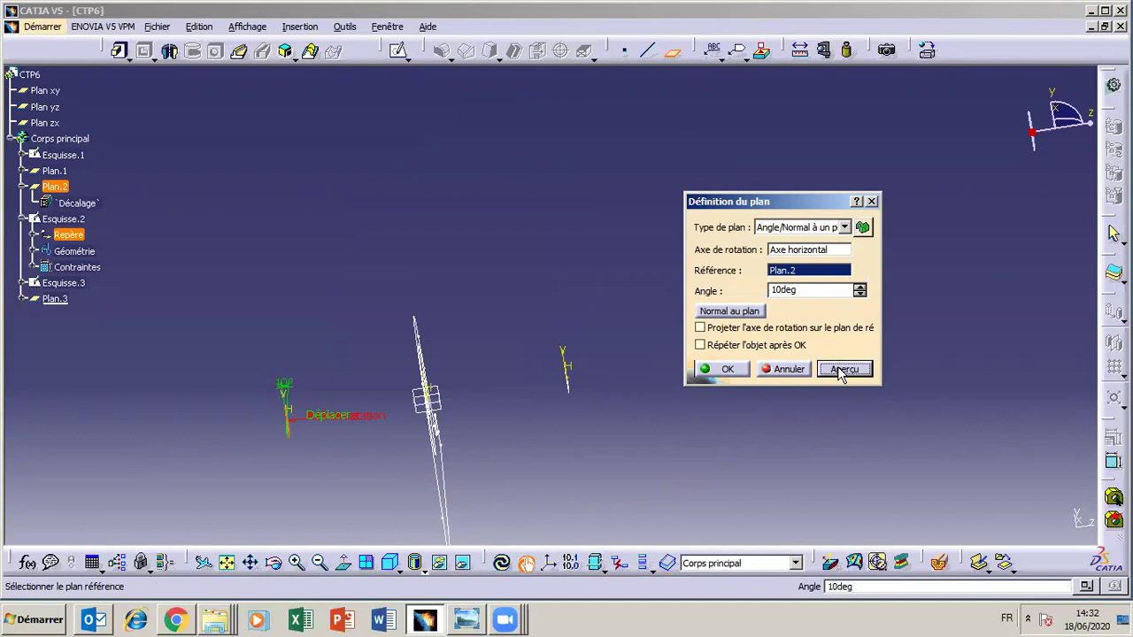
pyautogui.click(725, 370)
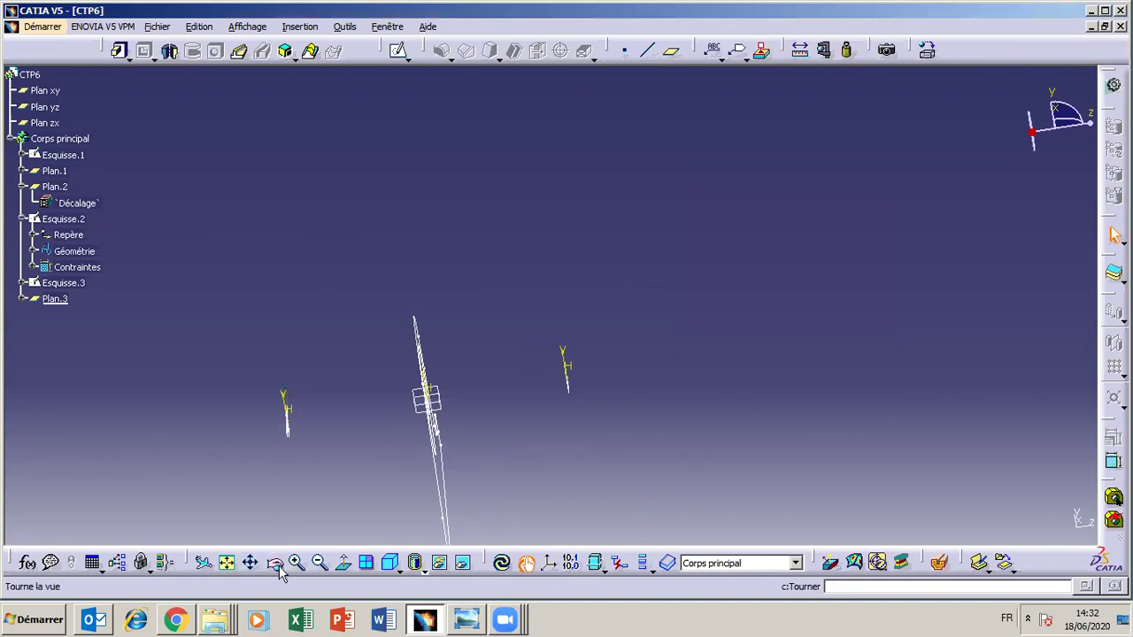
# Define an Angle/Normal plane at 30 deg to Plan.1, with the horizontal axis of Esquisse.3 as rotation axis.
pyautogui.click(62, 304)
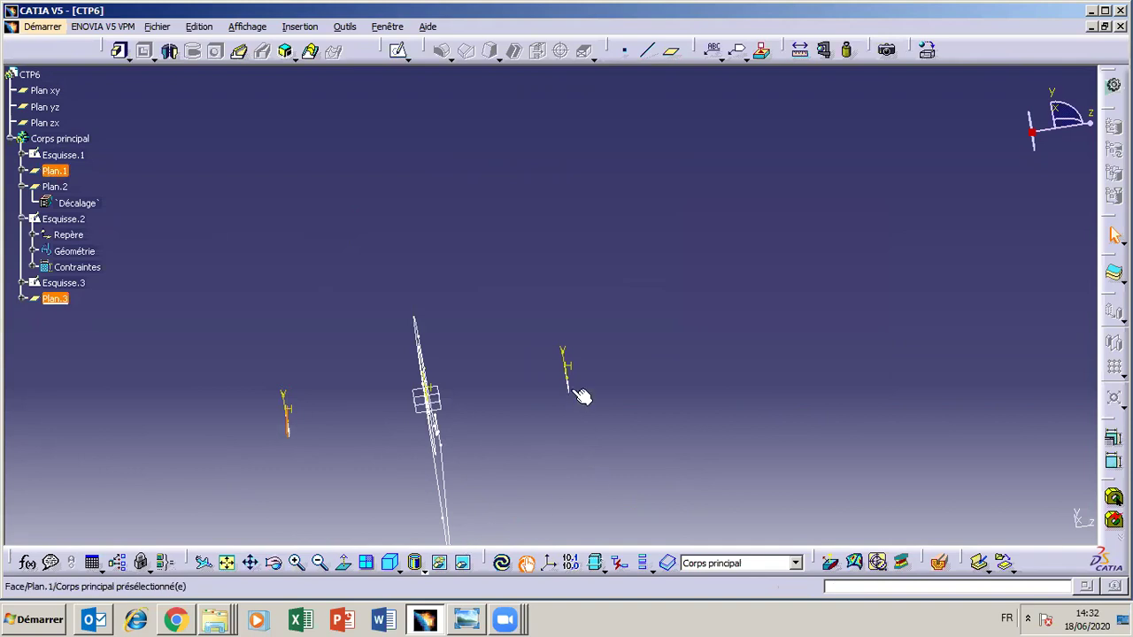
pyautogui.click(570, 419)
pyautogui.click(576, 394)
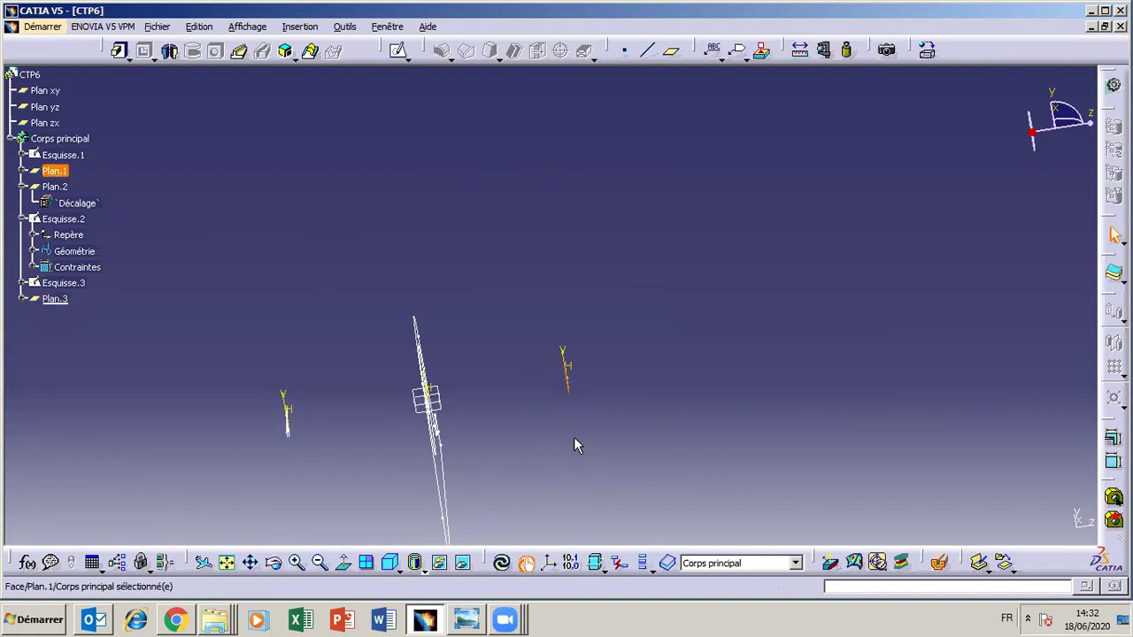
pyautogui.click(671, 55)
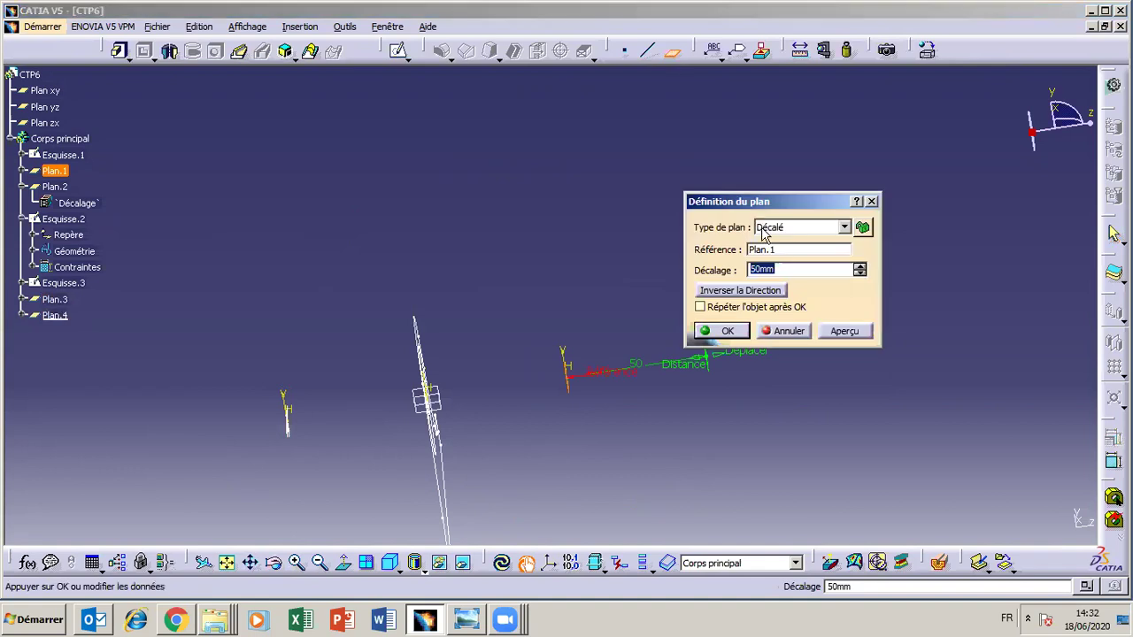
pyautogui.click(844, 227)
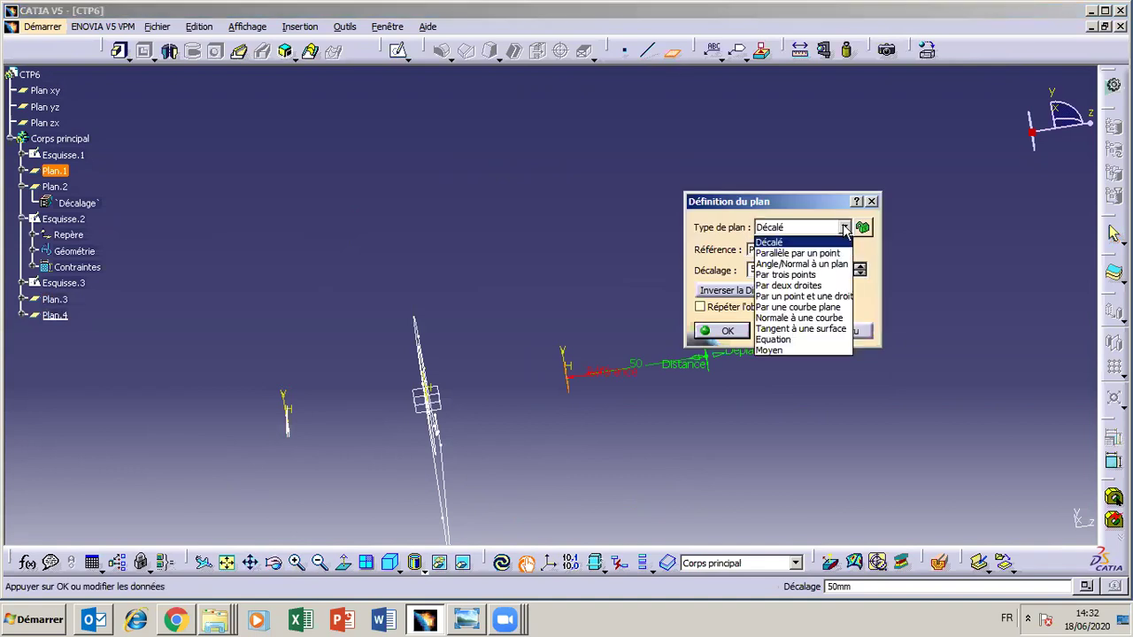
pyautogui.click(785, 265)
pyautogui.click(807, 291)
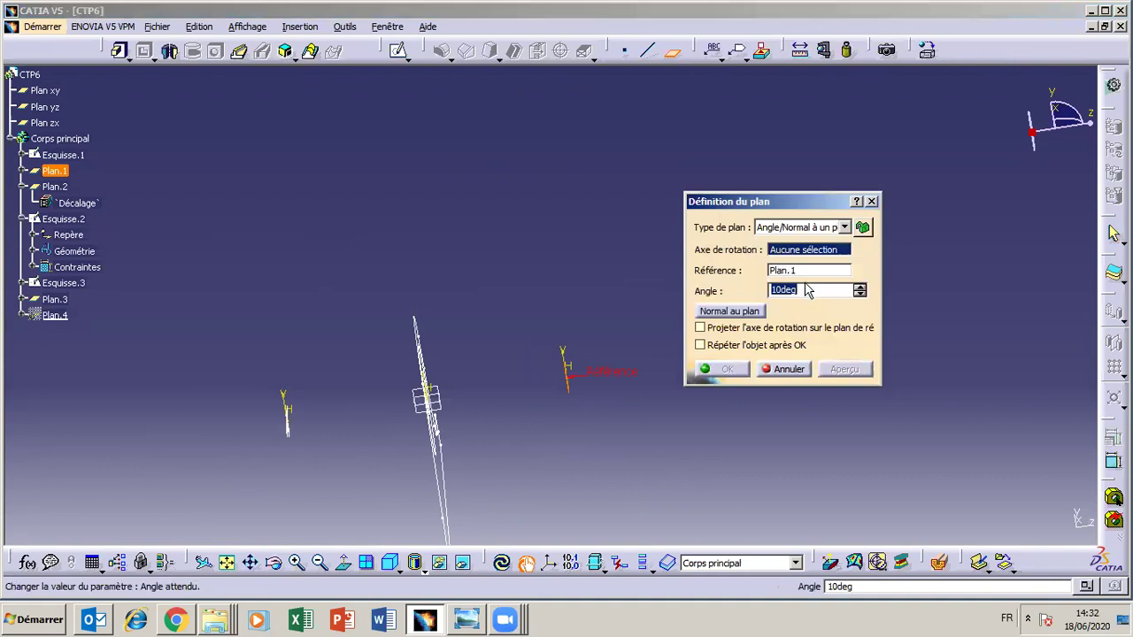
pyautogui.write('30')
pyautogui.press('Return')
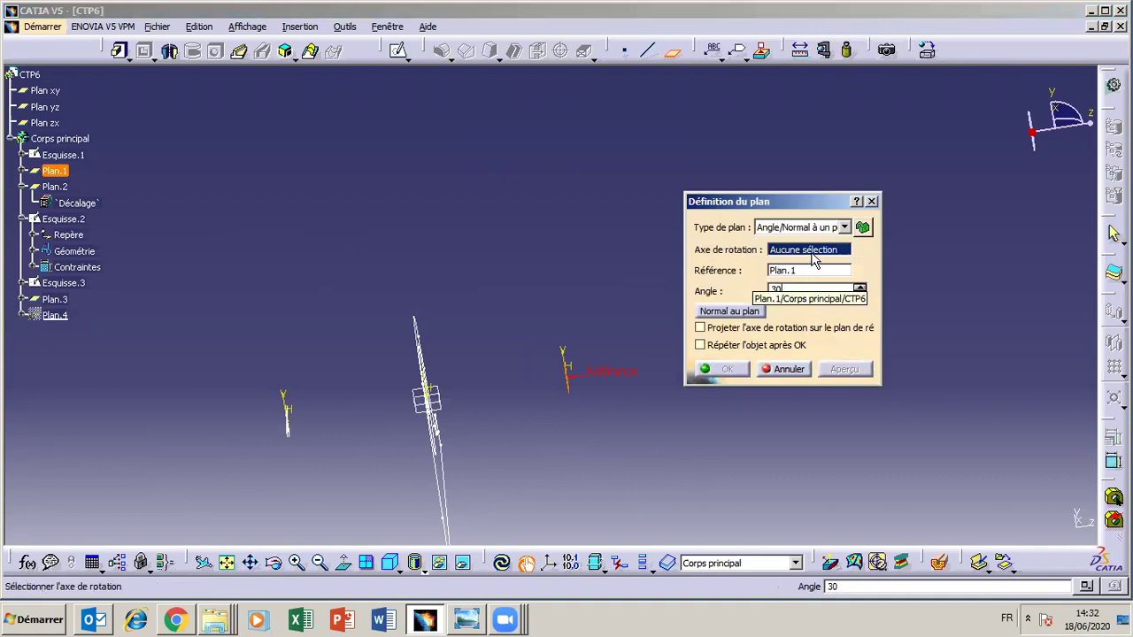
pyautogui.click(274, 563)
pyautogui.moveTo(523, 458); pyautogui.dragTo(548, 455)
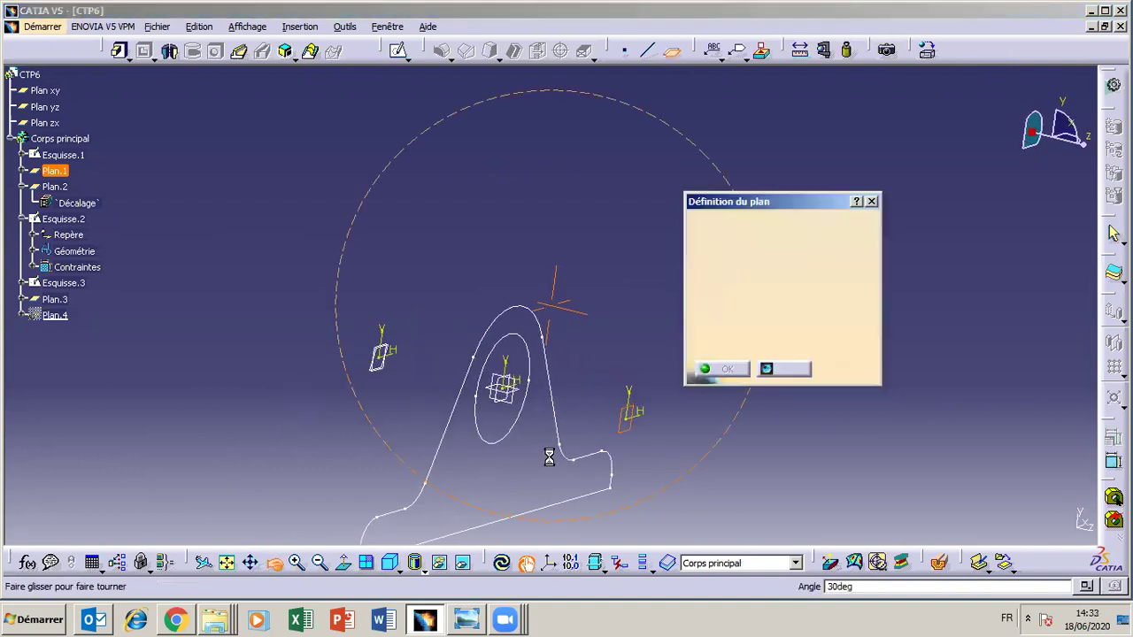
pyautogui.click(642, 422)
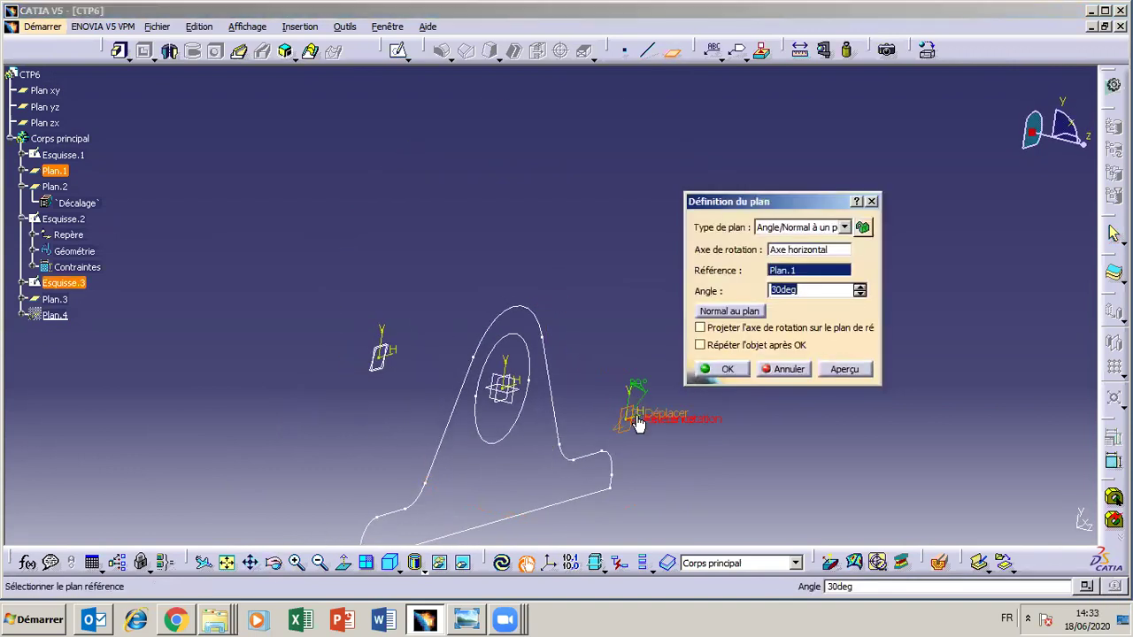
# Check the tilt from the side, set the angle to -30 deg, and create the second inclined plane.
pyautogui.click(273, 562)
pyautogui.moveTo(289, 481); pyautogui.dragTo(481, 454)
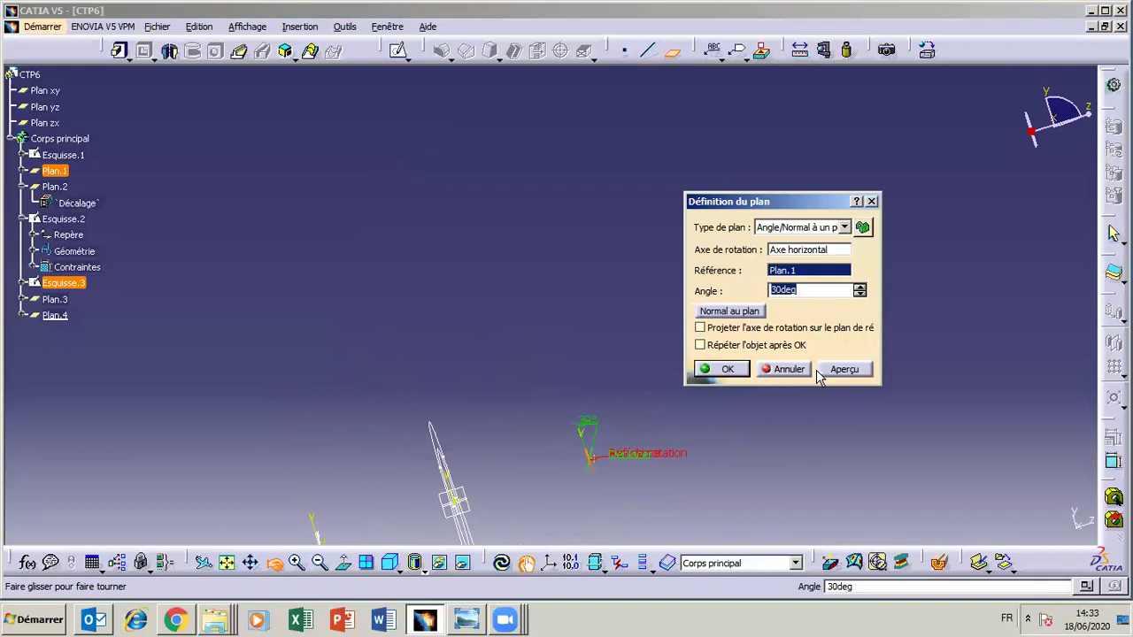
pyautogui.click(772, 289)
pyautogui.write('6')
pyautogui.press('BackSpace')
pyautogui.write('-')
pyautogui.press('Return')
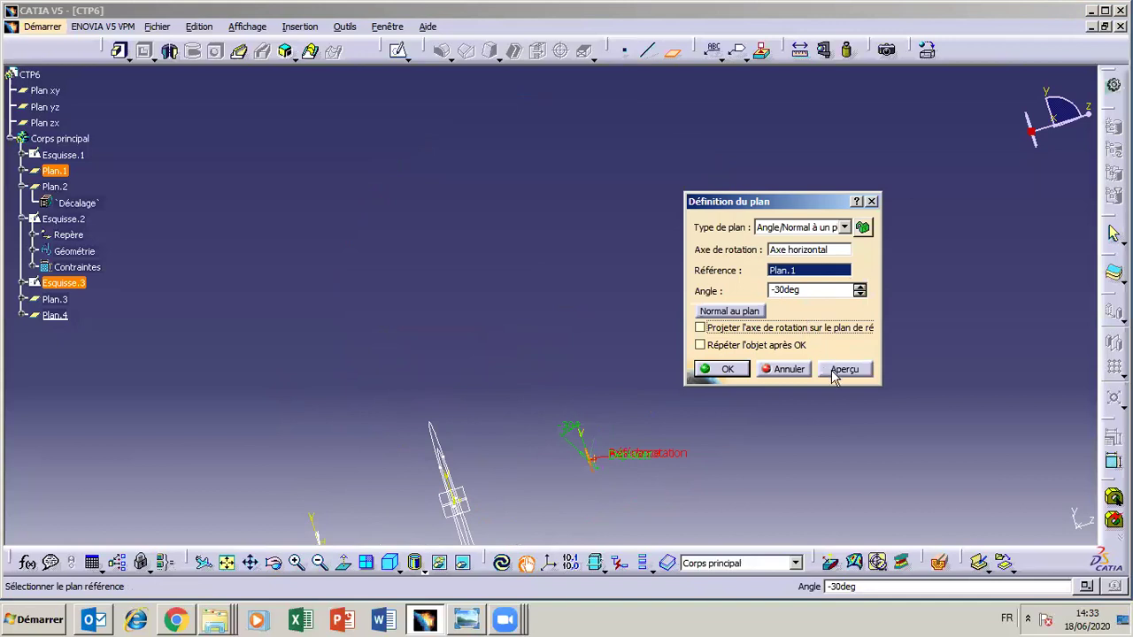
pyautogui.click(722, 369)
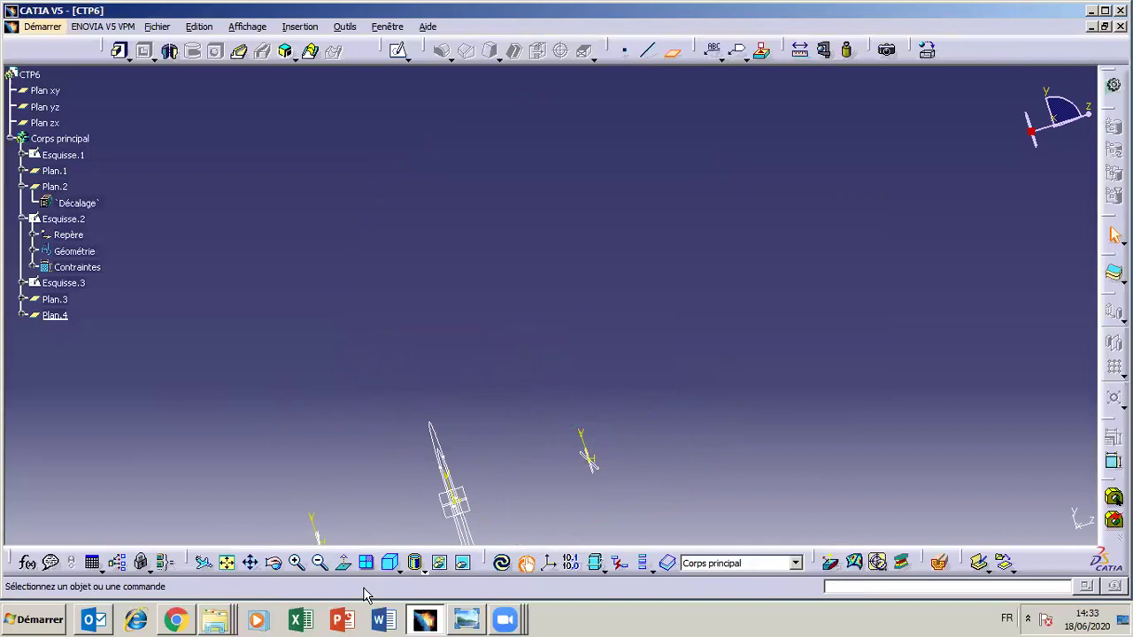
# Examine the profile between the two inclined planes from several angles.
pyautogui.click(228, 563)
pyautogui.click(296, 561)
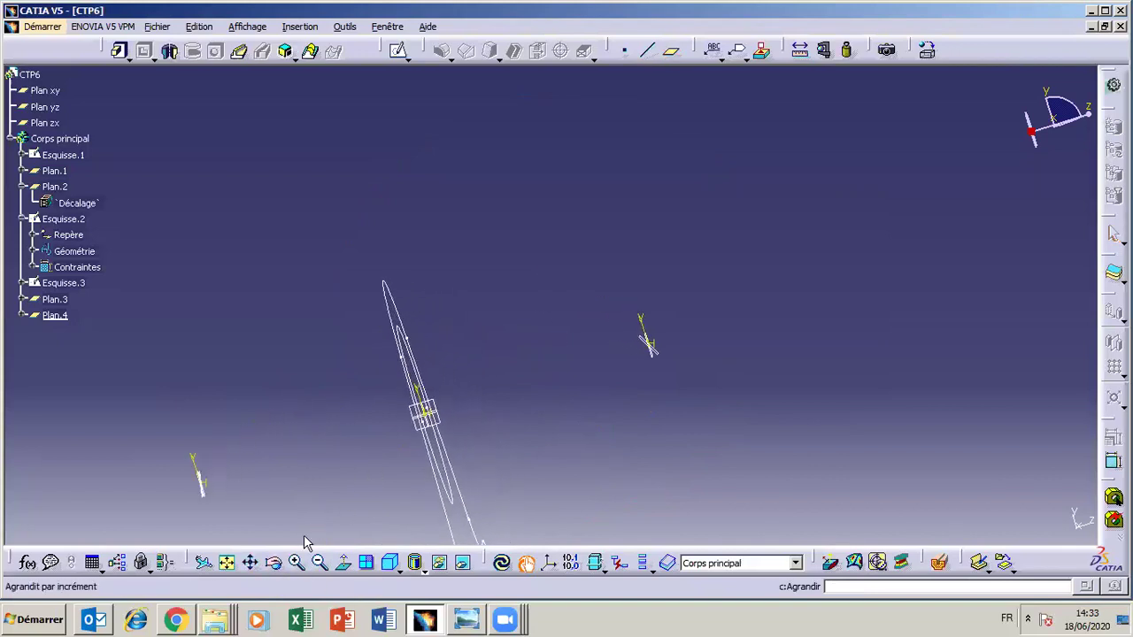
pyautogui.click(264, 566)
pyautogui.moveTo(274, 531); pyautogui.dragTo(394, 384)
pyautogui.click(272, 565)
pyautogui.moveTo(588, 414)
pyautogui.mouseDown()
pyautogui.moveTo(590, 404)
pyautogui.moveTo(528, 427)
pyautogui.moveTo(594, 438)
pyautogui.moveTo(682, 417)
pyautogui.moveTo(688, 399)
pyautogui.moveTo(646, 430)
pyautogui.moveTo(610, 427)
pyautogui.mouseUp()
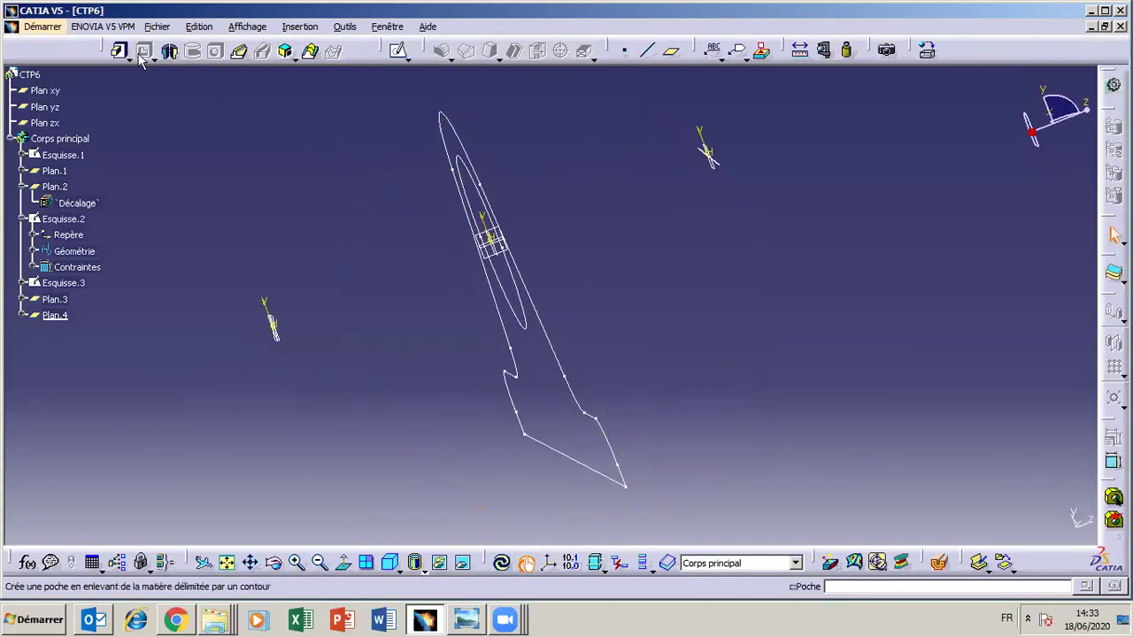
# Start an extrusion of Esquisse.1 with its first limit set to Jusqu'au plan, ending at Plan.4.
pyautogui.click(71, 220)
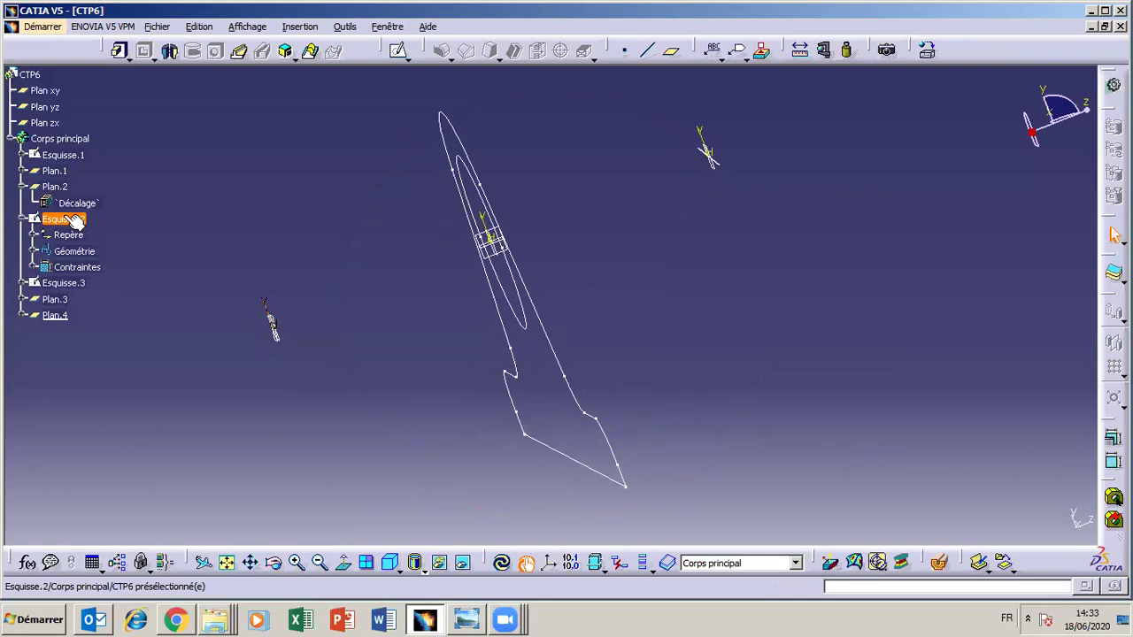
pyautogui.click(70, 158)
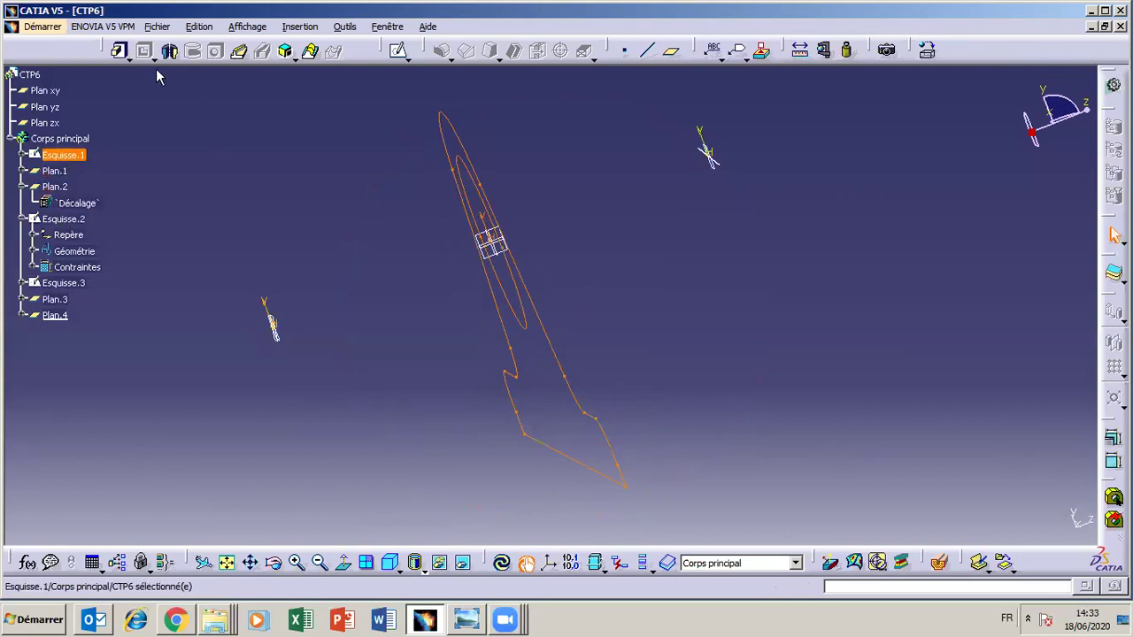
pyautogui.click(118, 51)
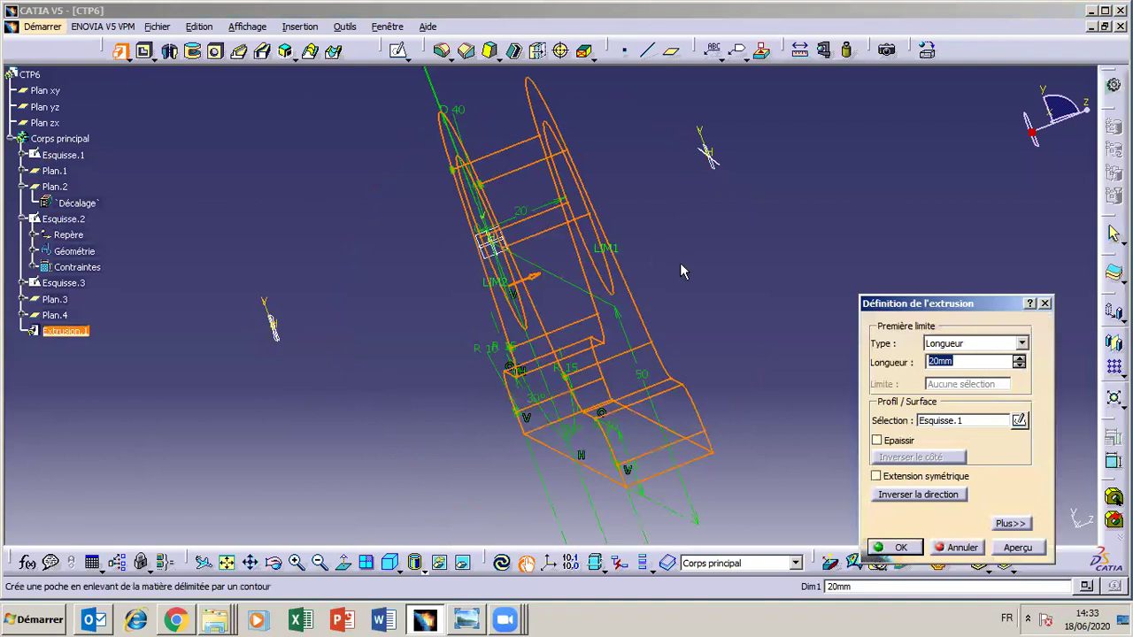
pyautogui.click(1022, 343)
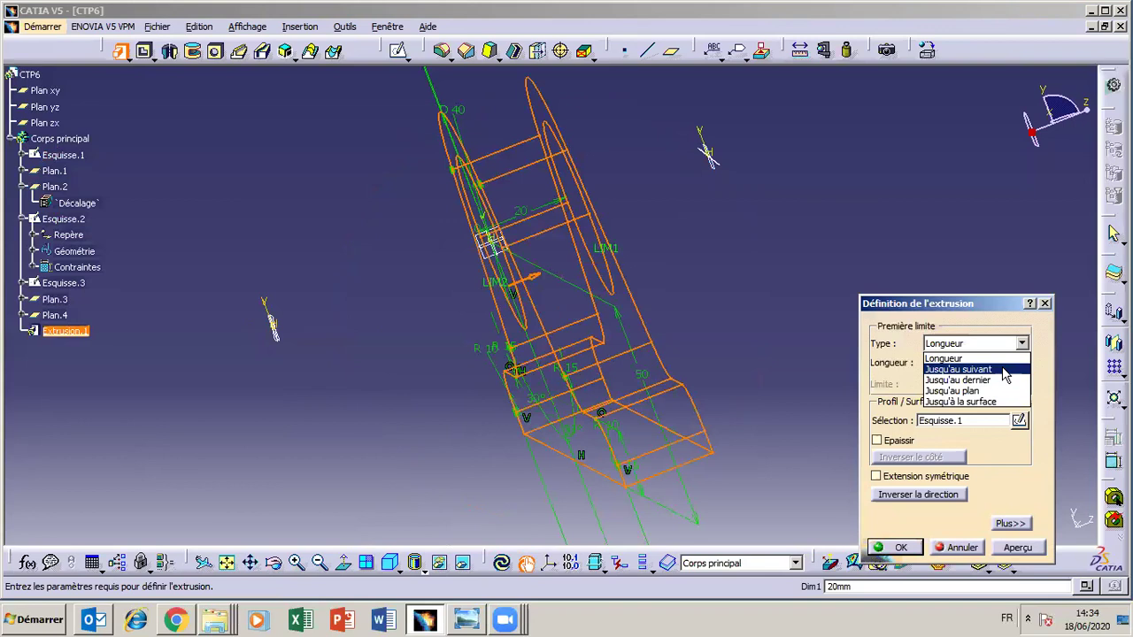
pyautogui.click(953, 390)
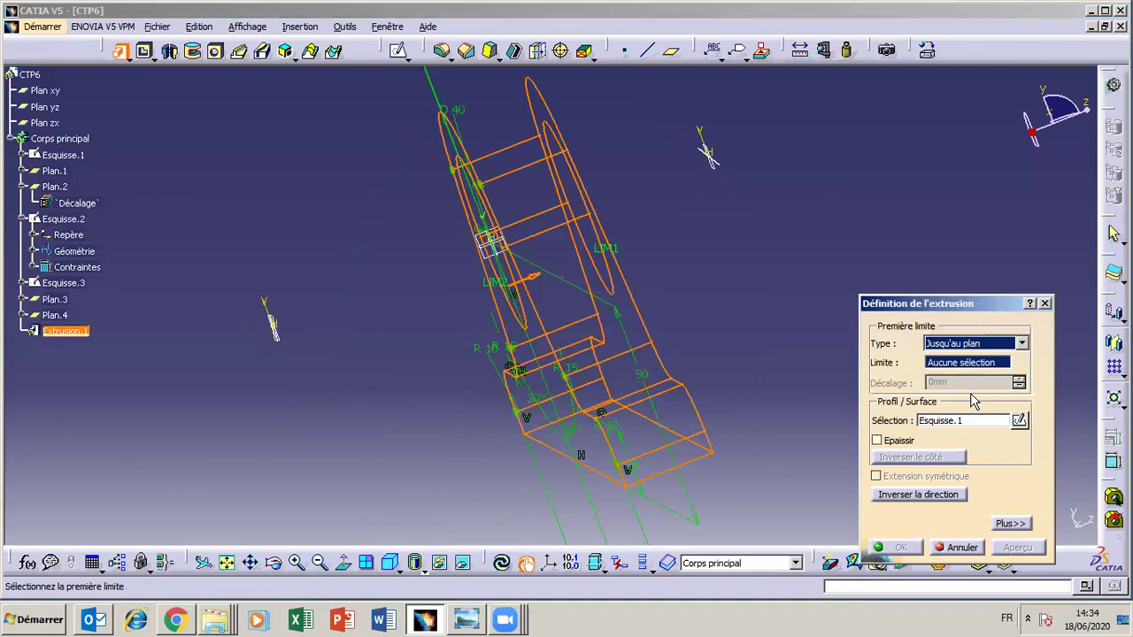
pyautogui.click(958, 372)
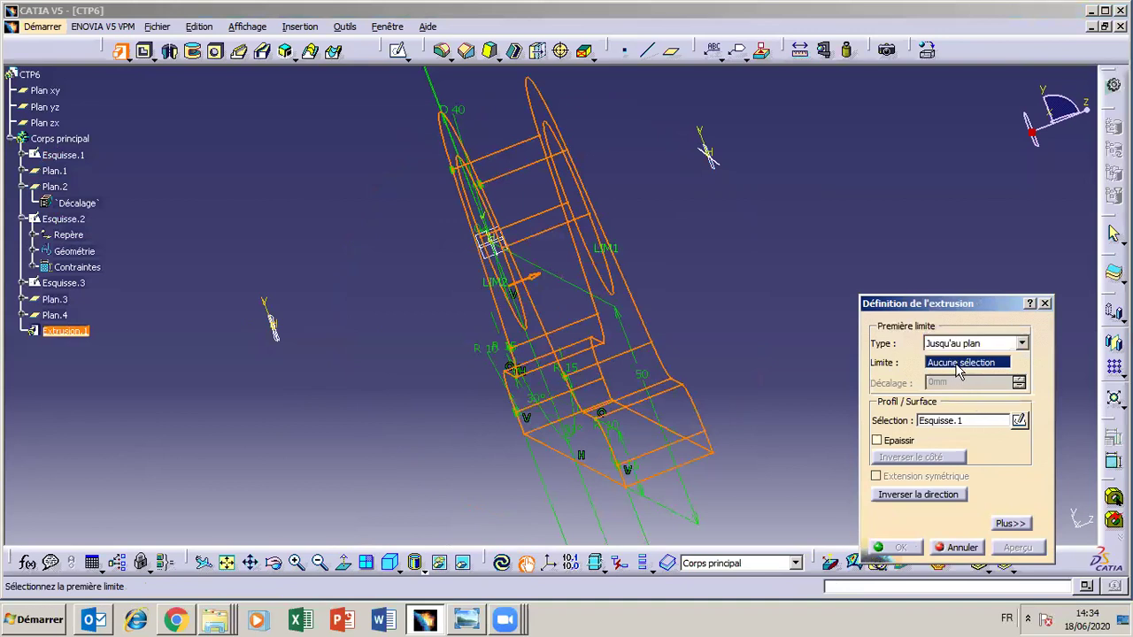
pyautogui.click(704, 154)
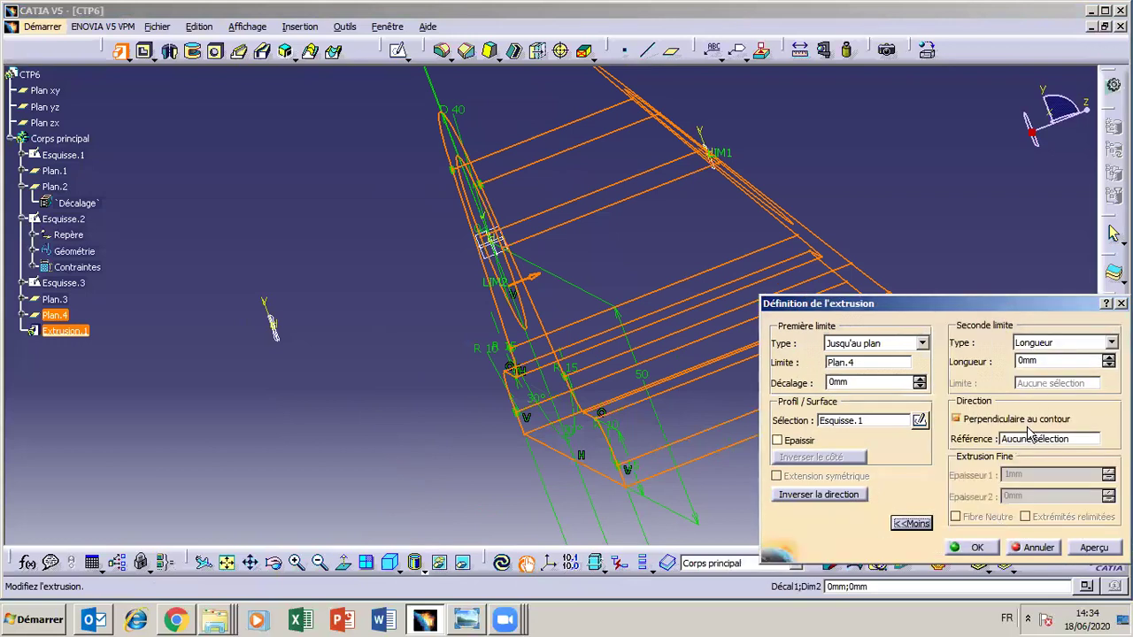
# Set the extrusion's second limit to Jusqu'au plan with Plan.3 and create the solid.
pyautogui.click(1108, 344)
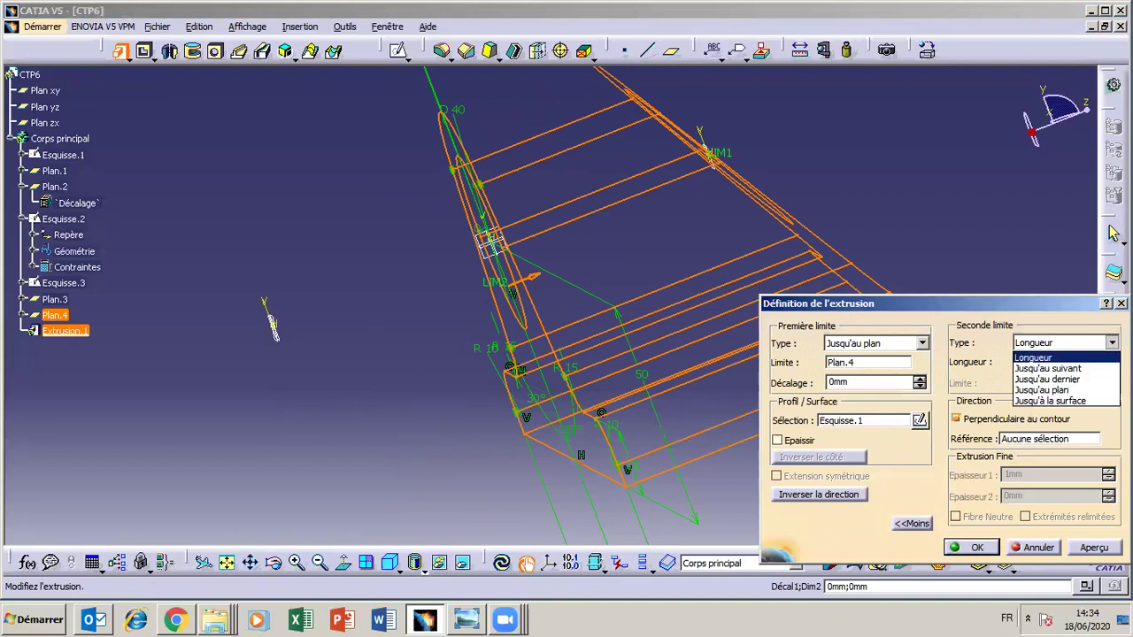
pyautogui.click(1065, 390)
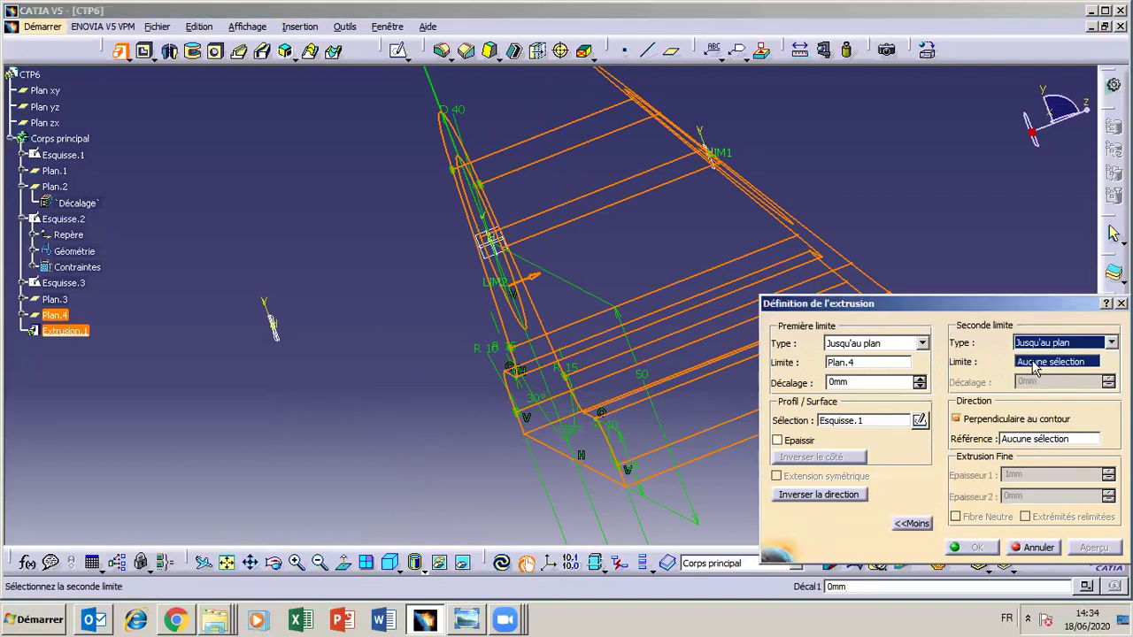
pyautogui.click(1031, 363)
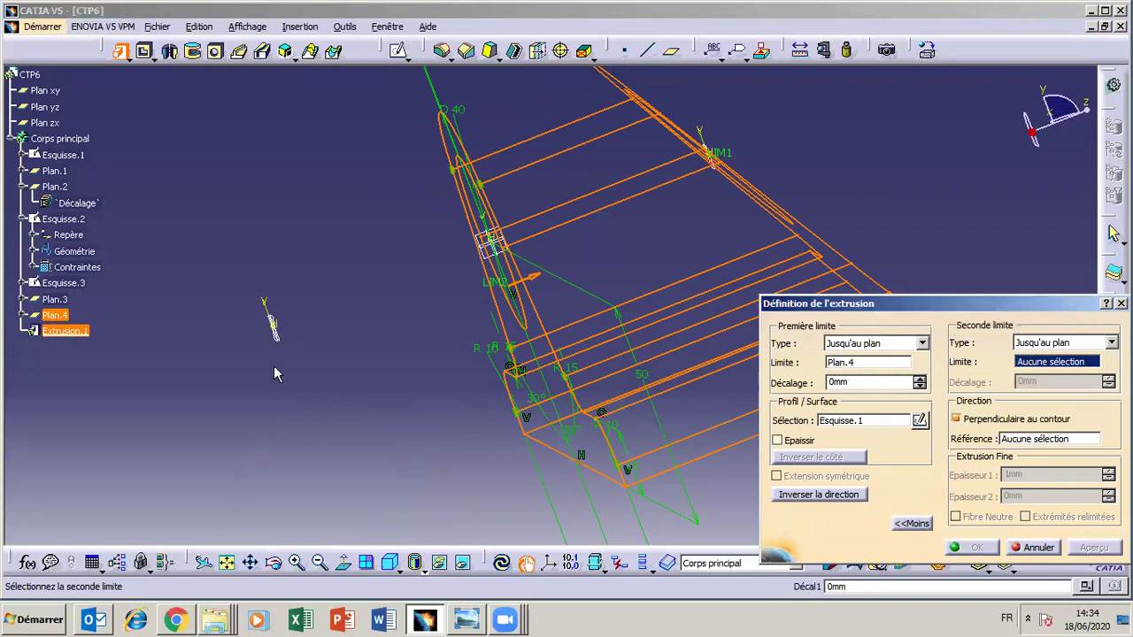
pyautogui.click(60, 301)
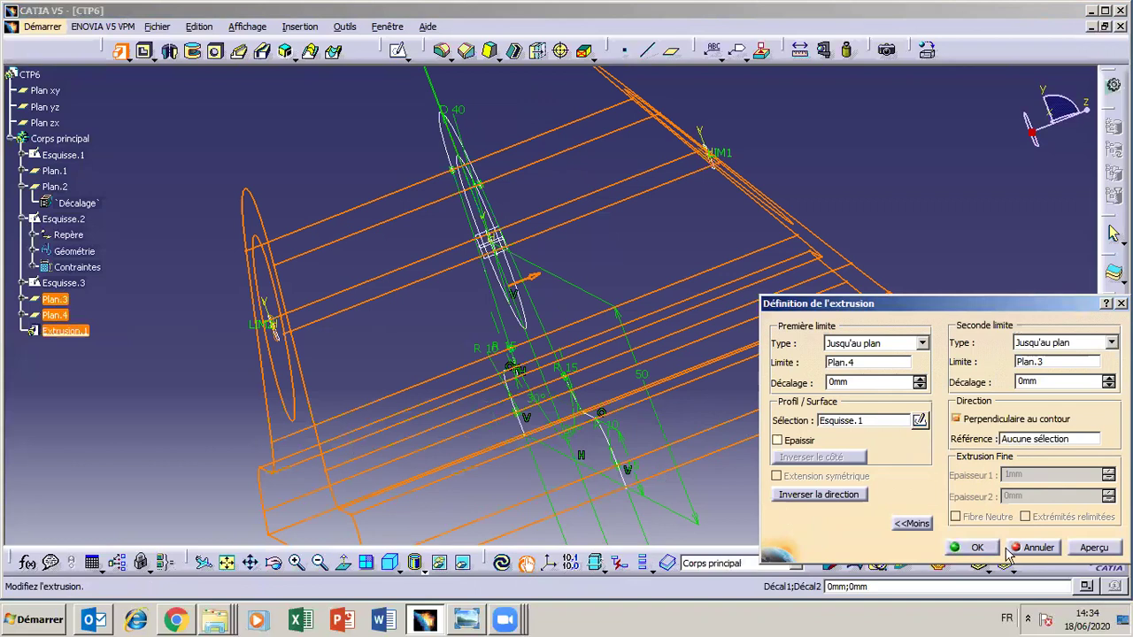
pyautogui.click(975, 547)
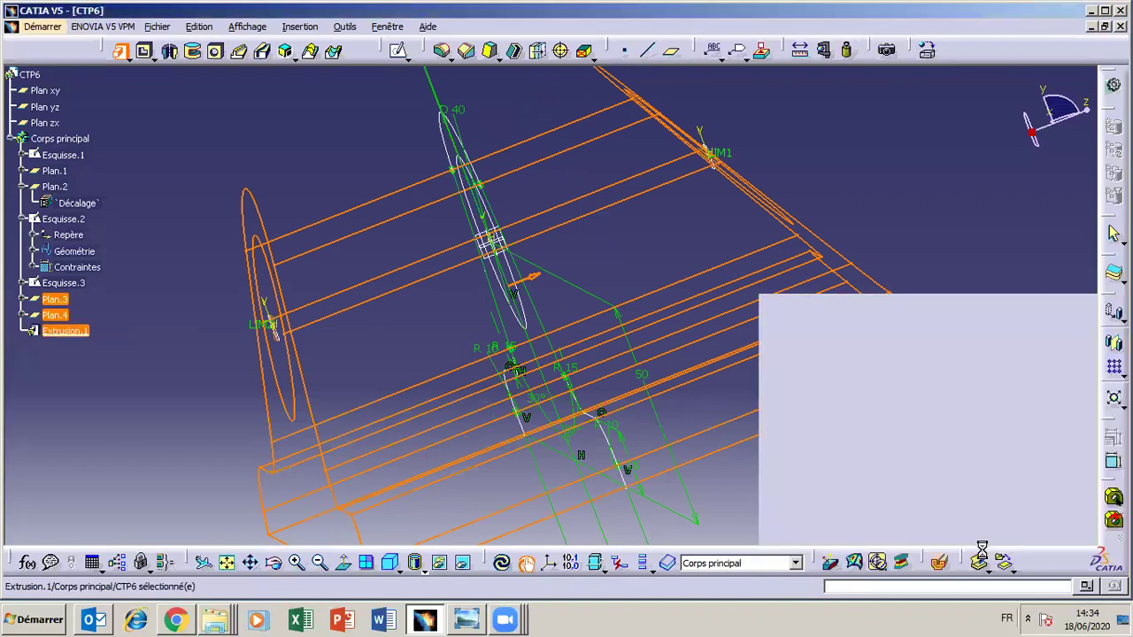
# Examine the extruded bearing body and its two inclined end faces from several angles.
pyautogui.click(319, 563)
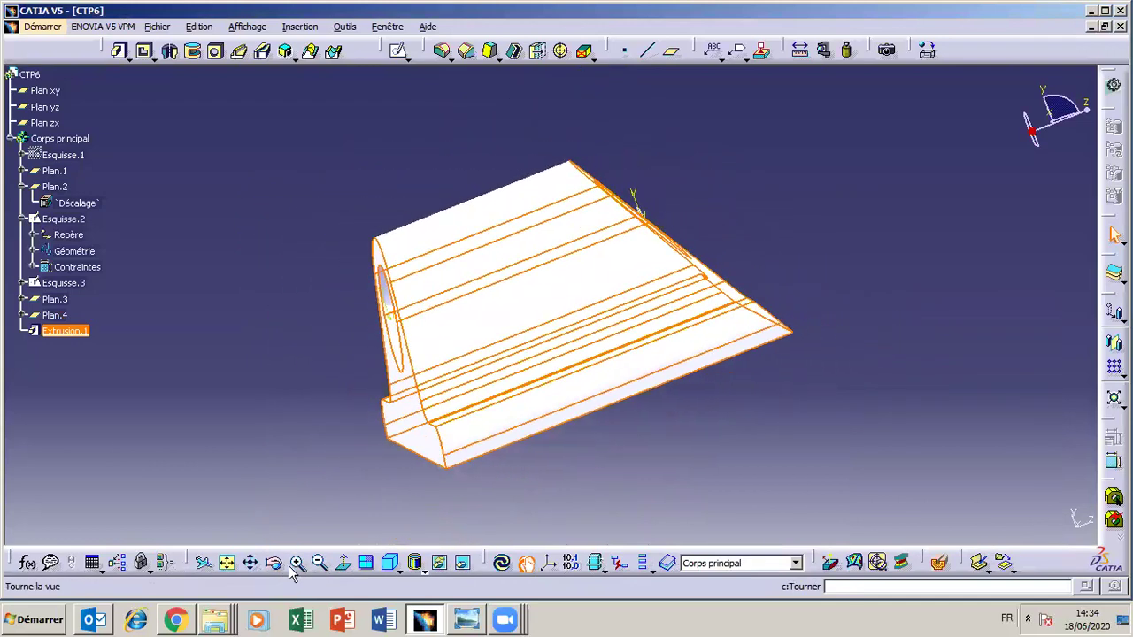
pyautogui.click(261, 505)
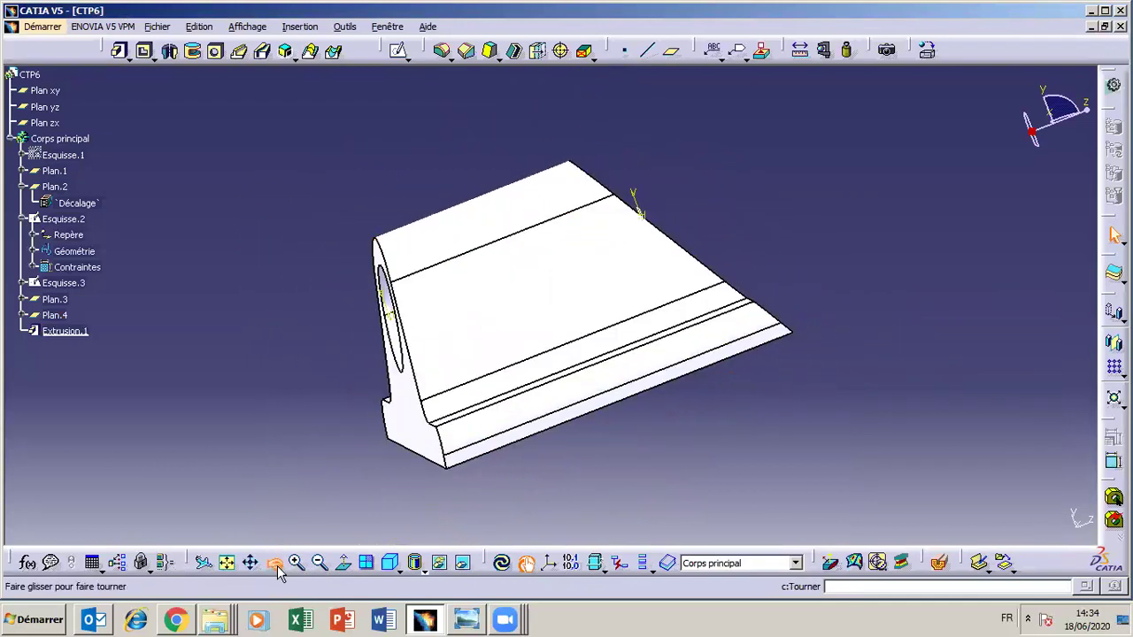
pyautogui.moveTo(281, 571); pyautogui.dragTo(275, 567)
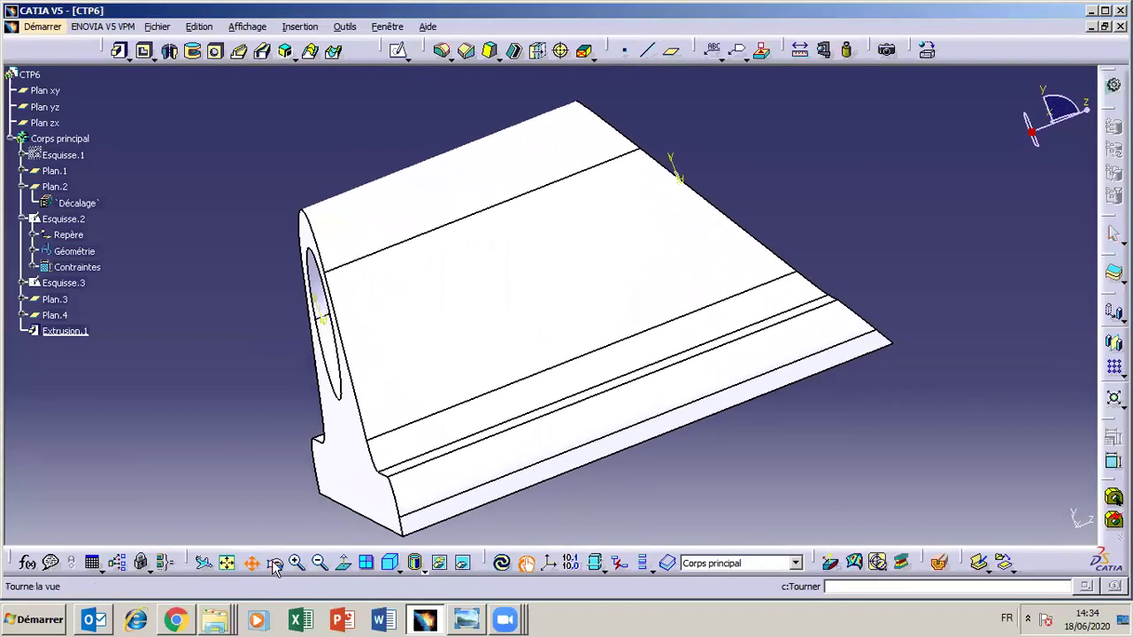
pyautogui.moveTo(290, 479); pyautogui.dragTo(478, 293)
pyautogui.moveTo(381, 340); pyautogui.dragTo(406, 321, button='middle')
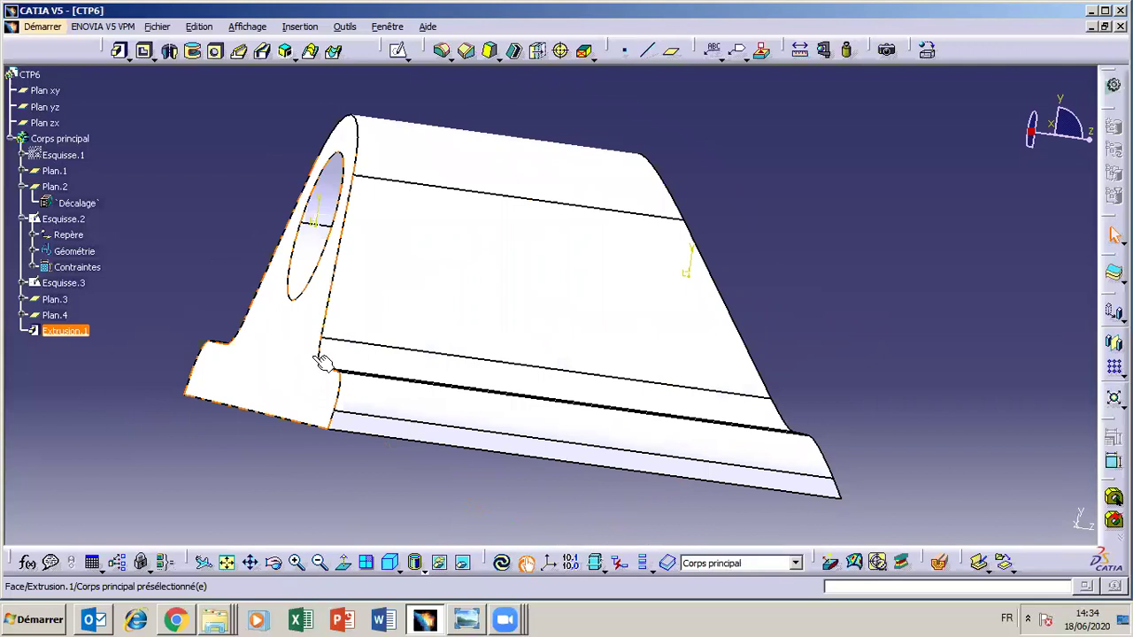
pyautogui.moveTo(357, 471); pyautogui.dragTo(389, 343, button='middle')
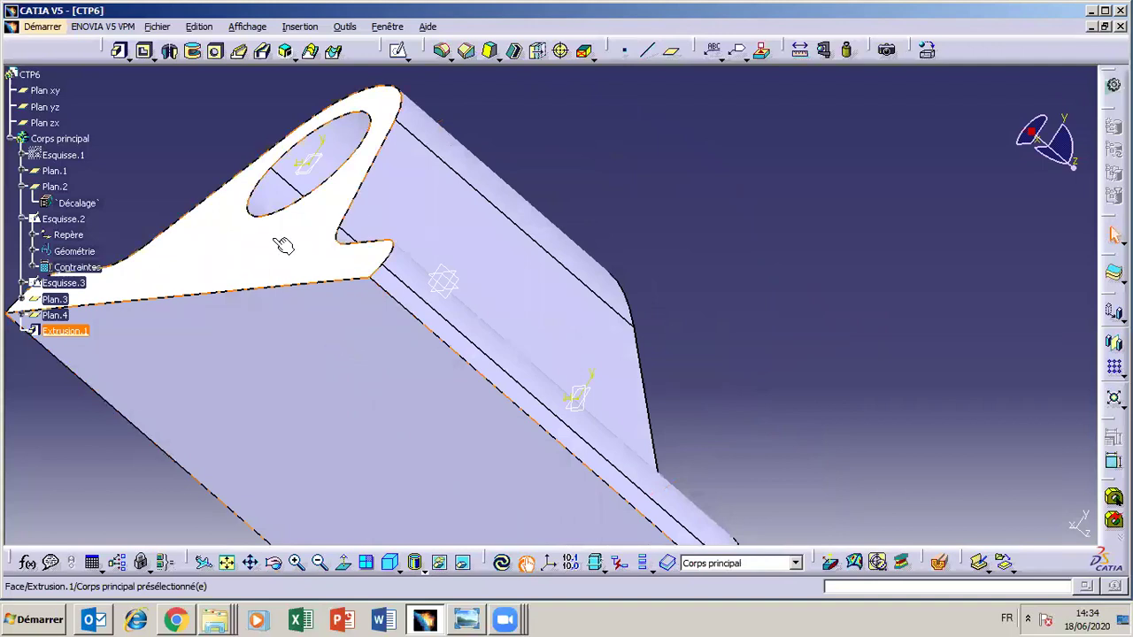
pyautogui.click(272, 563)
pyautogui.moveTo(511, 189); pyautogui.dragTo(883, 427)
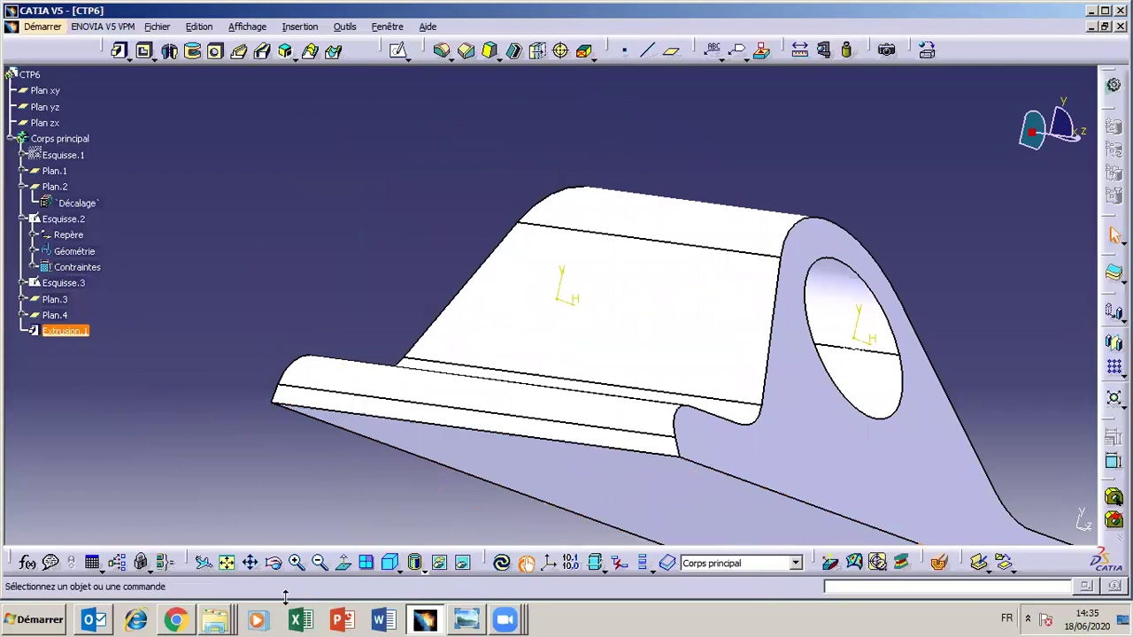
pyautogui.click(320, 563)
pyautogui.click(319, 566)
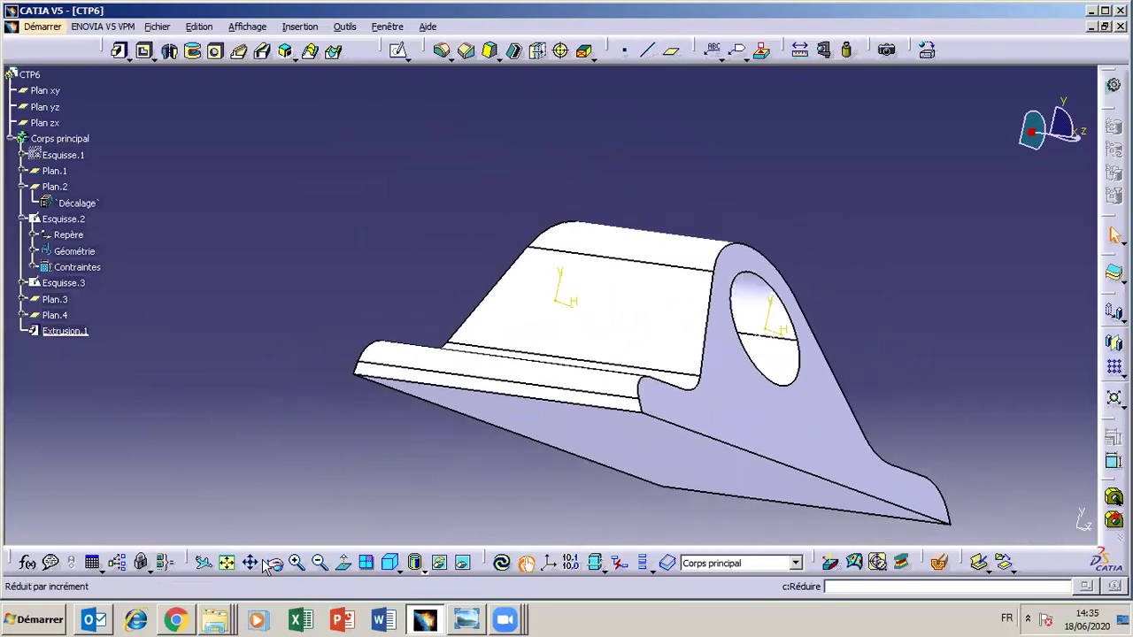
pyautogui.moveTo(548, 367); pyautogui.dragTo(618, 399, button='middle')
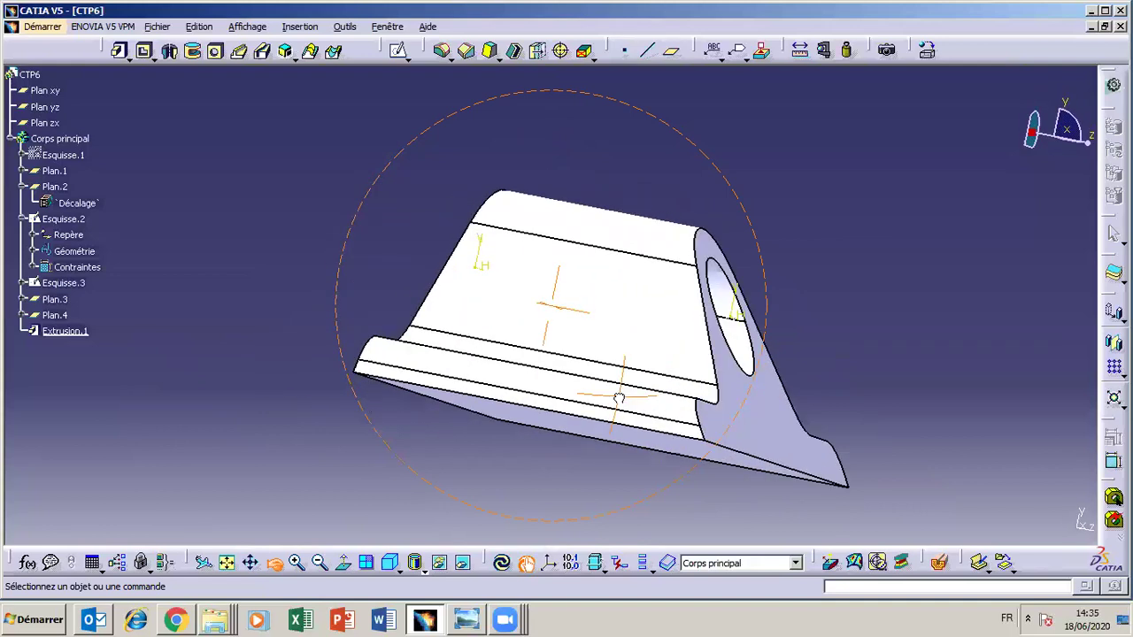
pyautogui.moveTo(619, 399); pyautogui.dragTo(719, 418, button='middle')
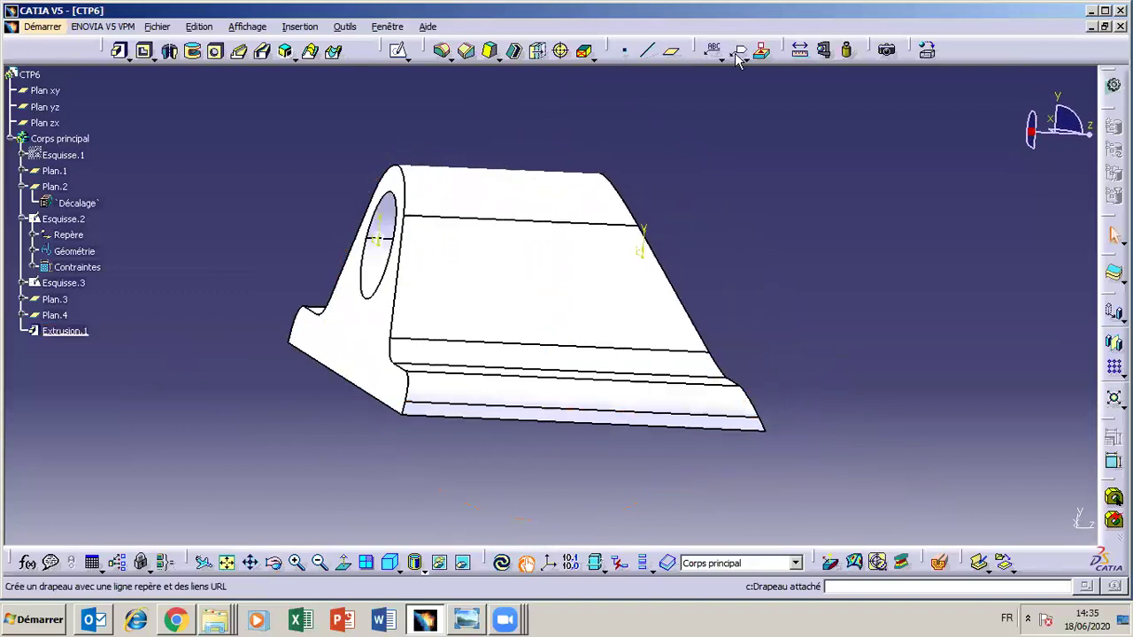